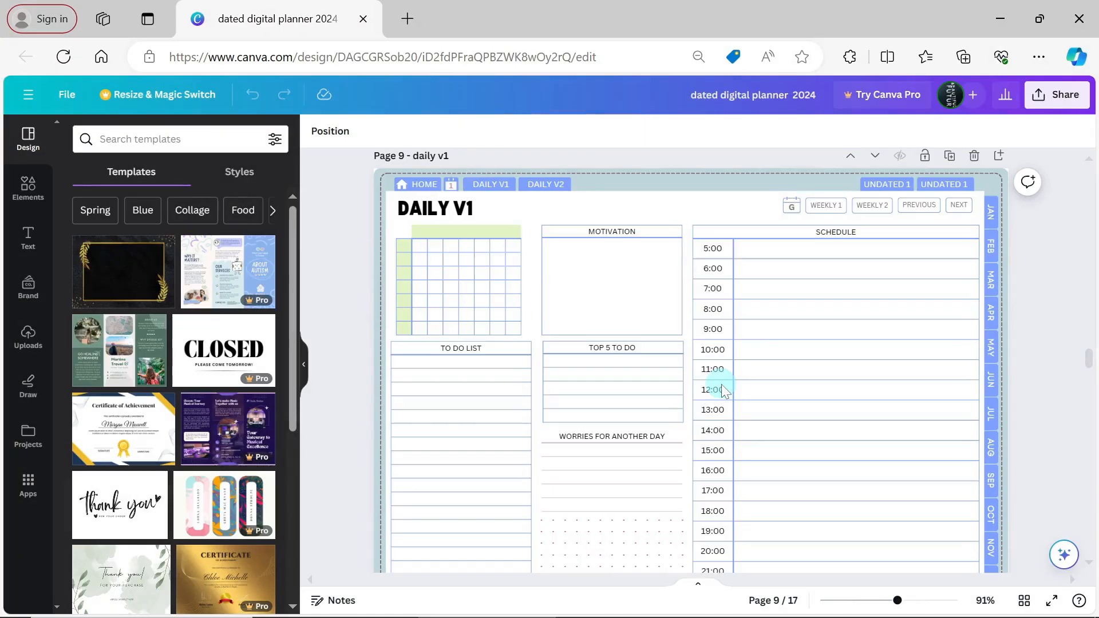
Delete the labels from the two UNDATED 1 tabs on the daily v1 page.
left_click(890, 185)
key("Delete")
left_click(938, 184)
key("Delete")
Copy the NOTES and RECIPES tab labels with their icons from the Life mission page onto the daily v1 page.
scroll(937, 181, "up", 10)
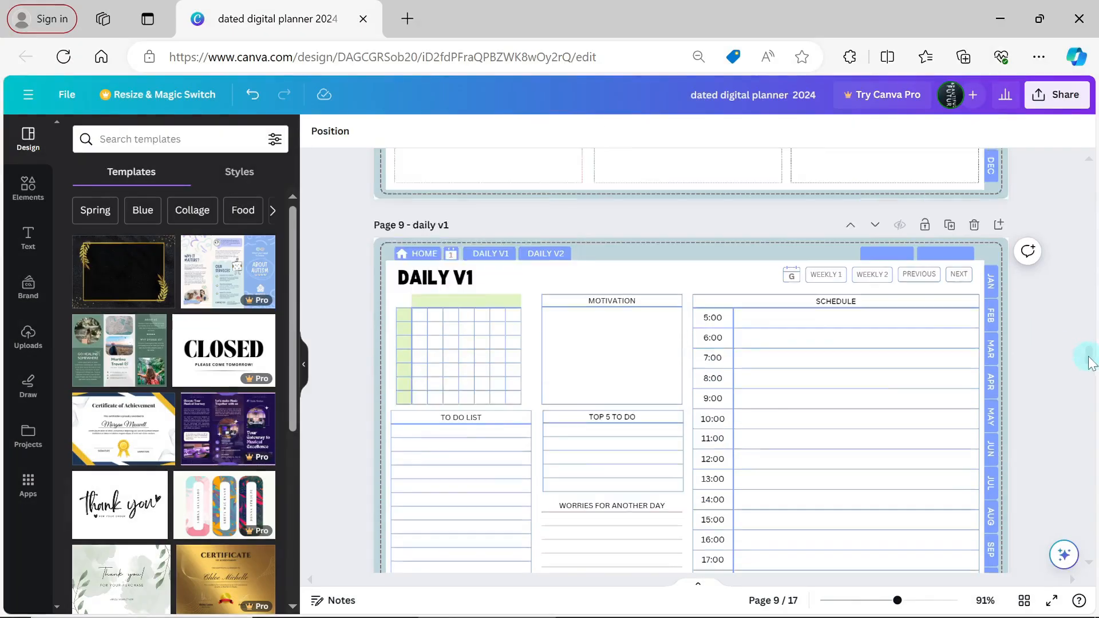
left_click(922, 236)
left_click(929, 252, "shift")
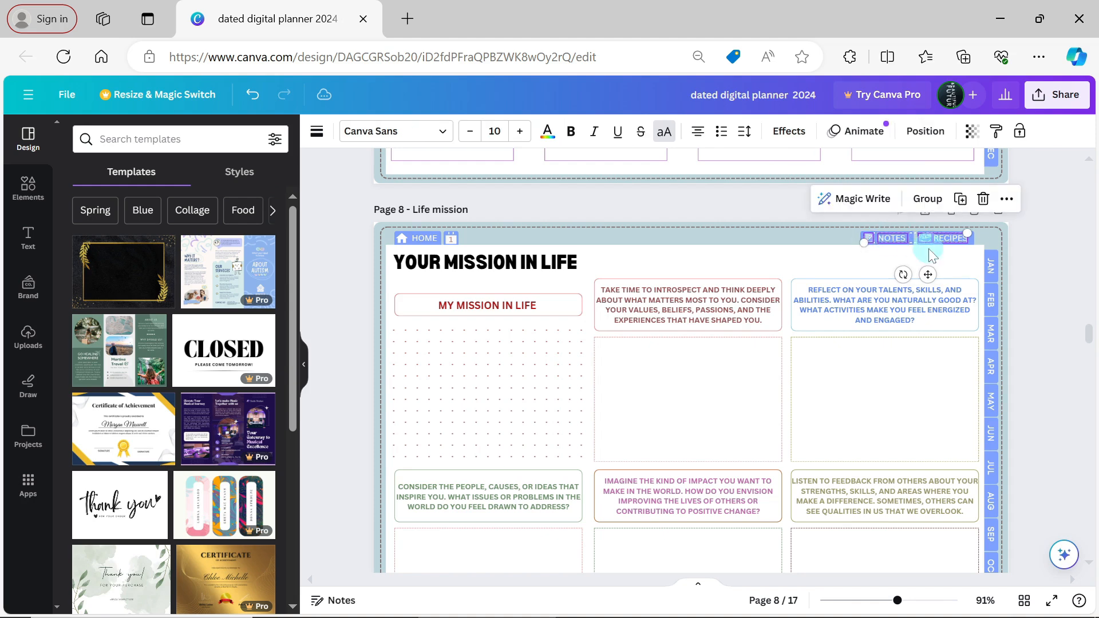
left_click_drag(1087, 332, 1088, 357)
key("ctrl+v")
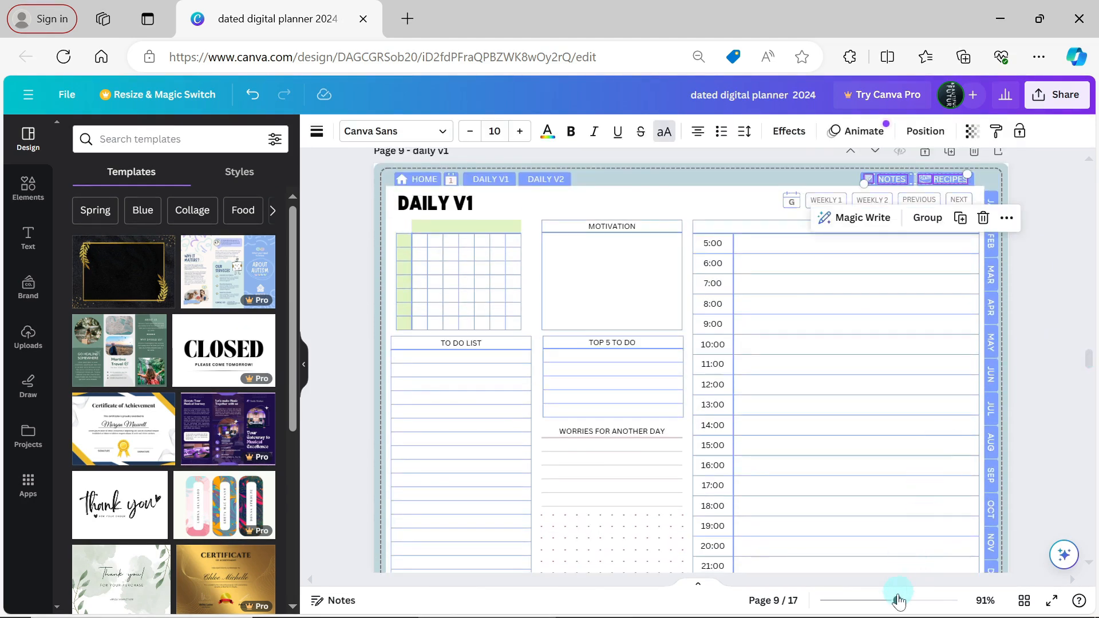
Delete the DAILY V2 and DAILY V1 tabs from the header of the daily v1 page.
left_click_drag(899, 601, 910, 601)
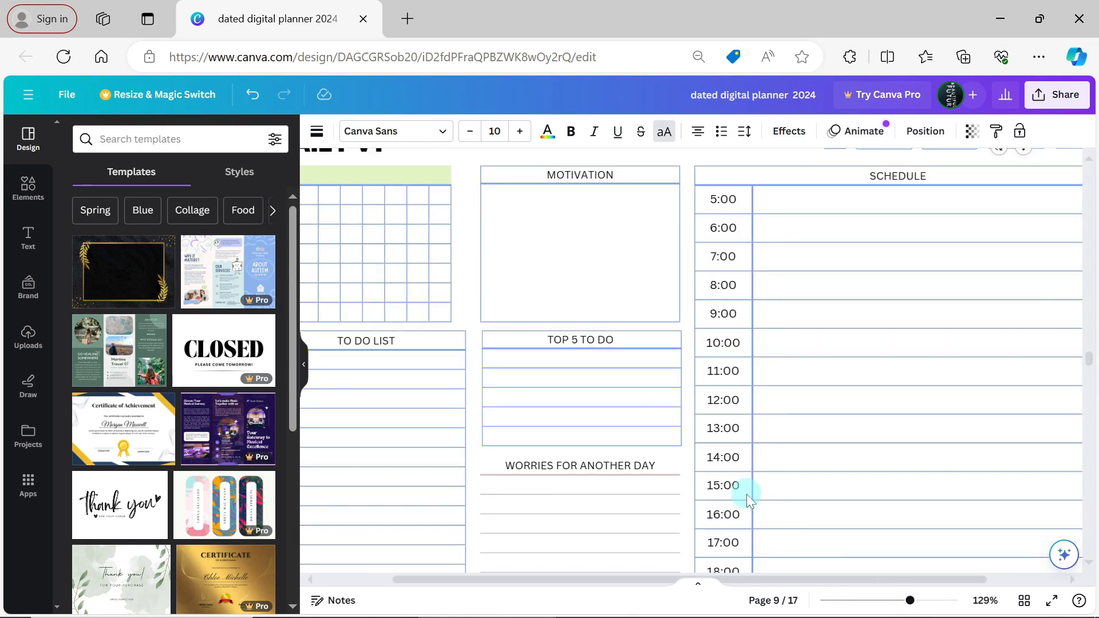
scroll(1087, 367, "up", 2)
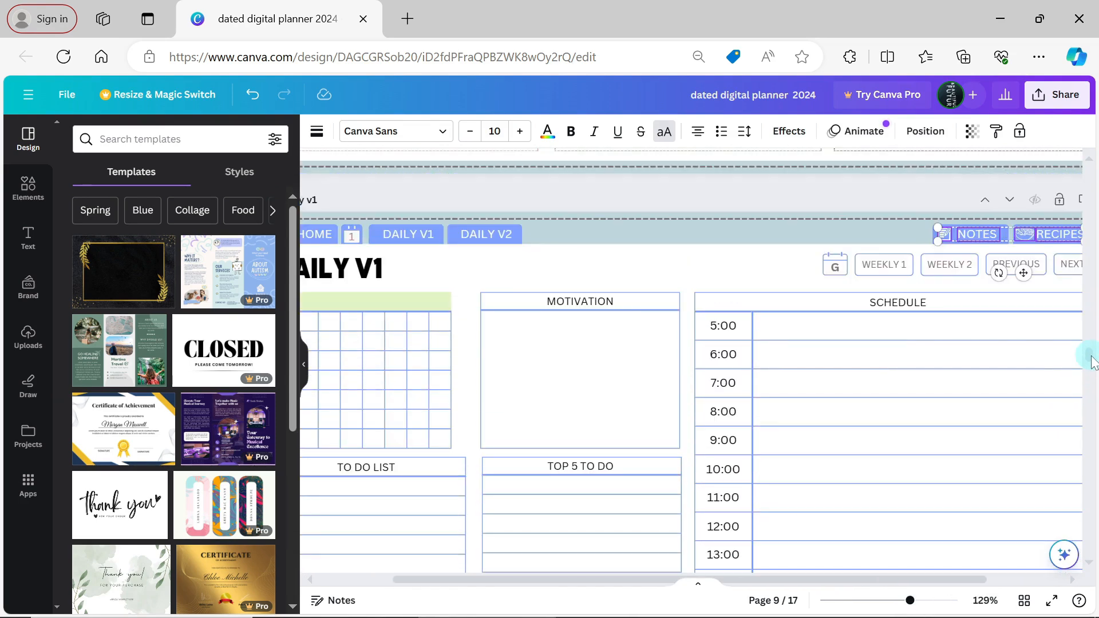
left_click(500, 232)
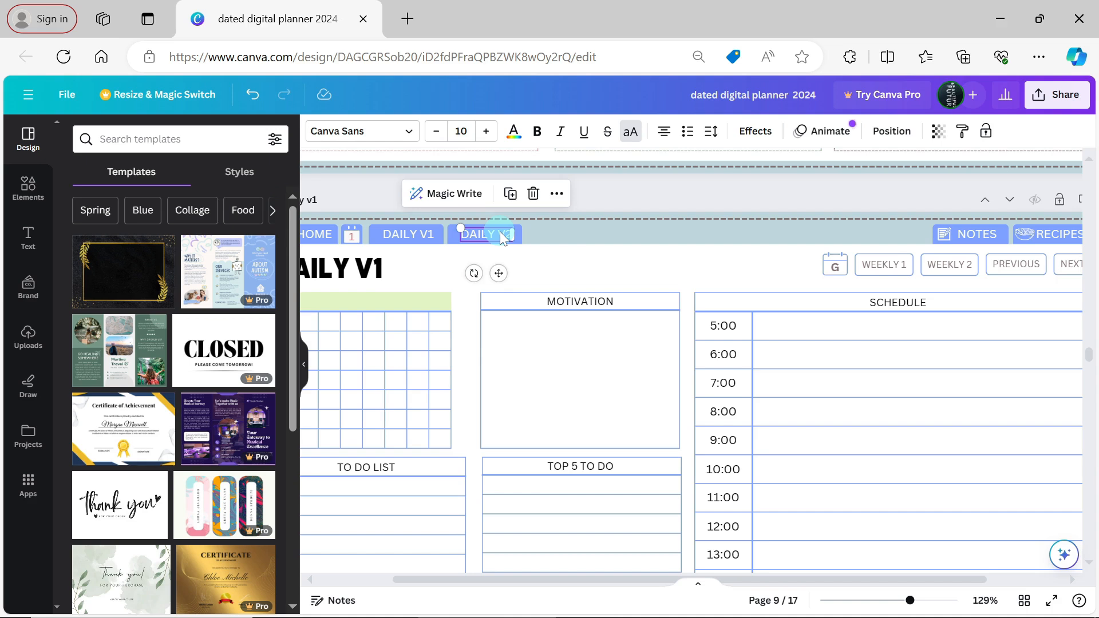
left_click(501, 233)
key("Delete")
left_click(435, 232)
key("Delete")
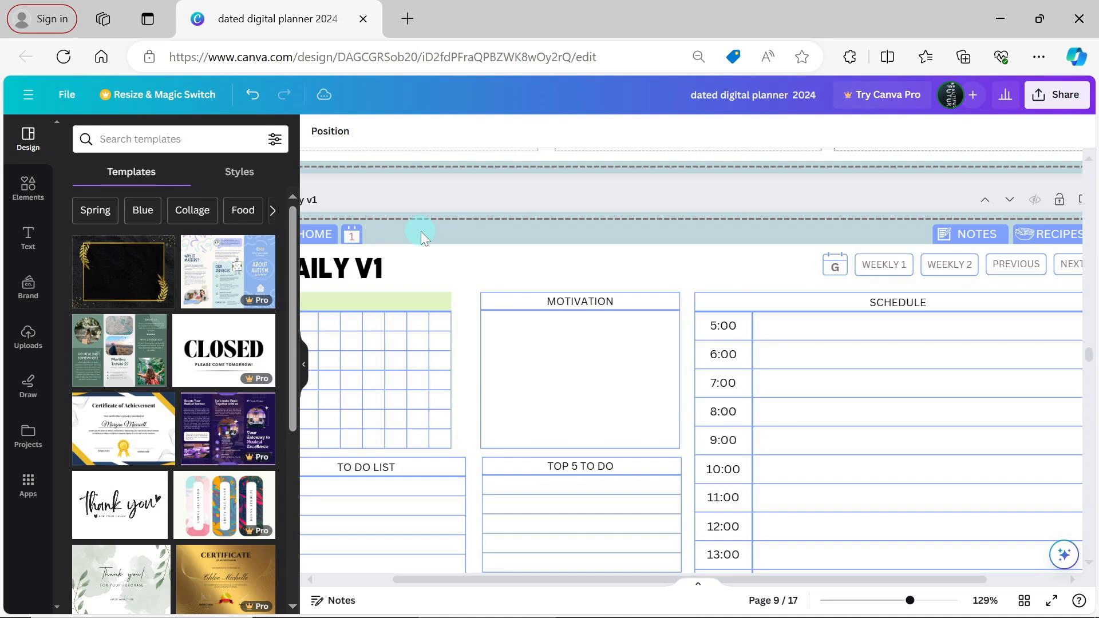
Move the G calendar icon and the WEEKLY 1 button away from WEEKLY 2 to open up space.
left_click_drag(580, 579, 671, 578)
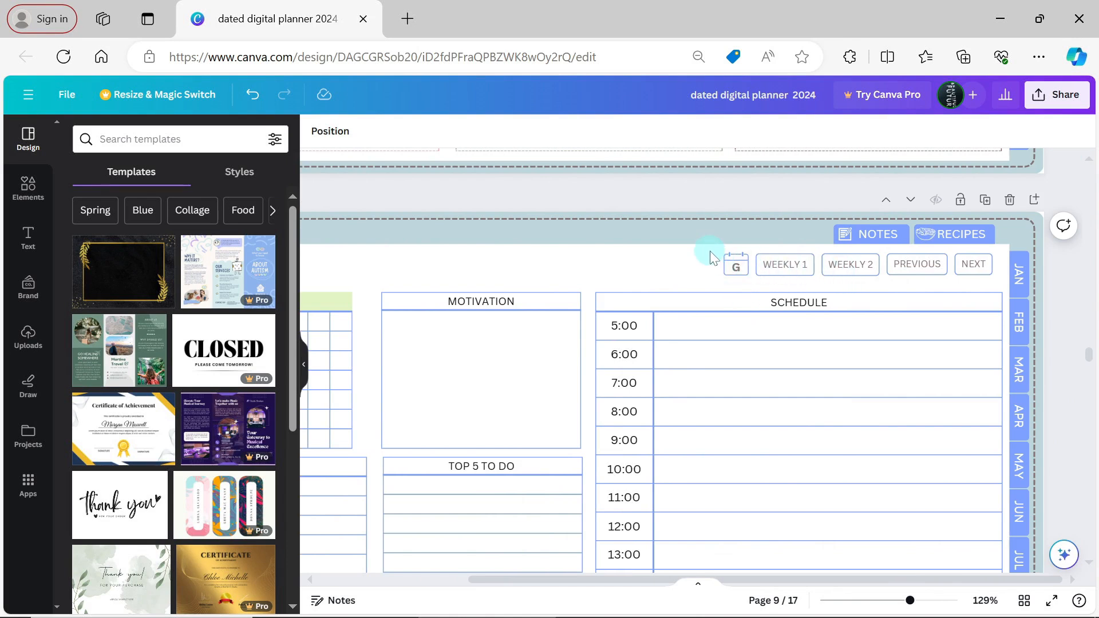
left_click_drag(761, 279, 733, 262)
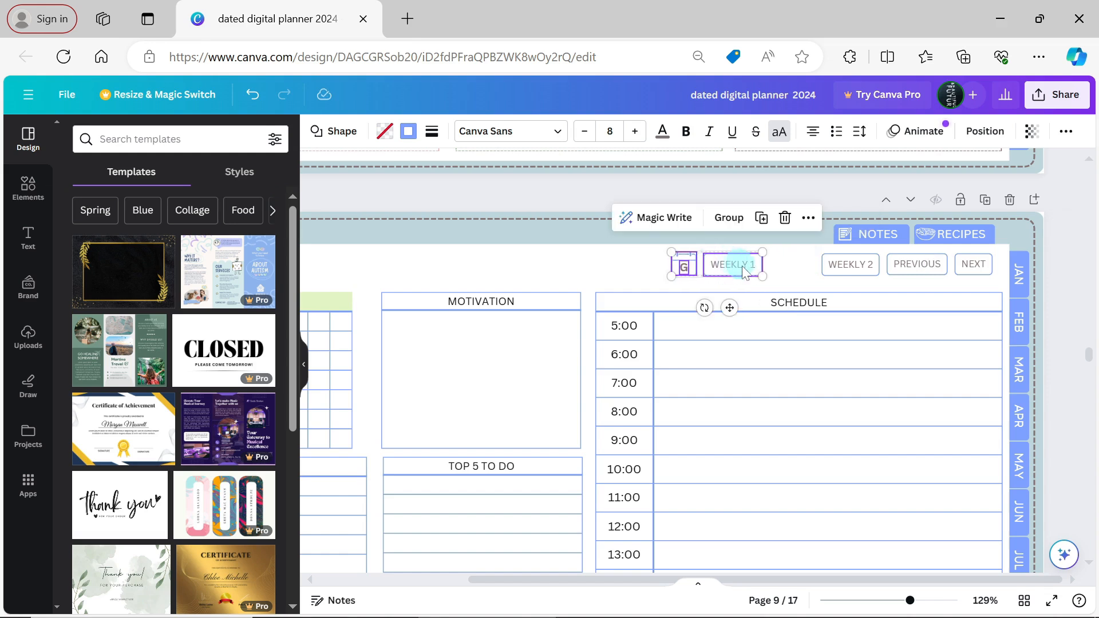
left_click(779, 267)
Widen the WEEKLY 2 button into the free space and change its text to HABIT TRACKER.
left_click(856, 265)
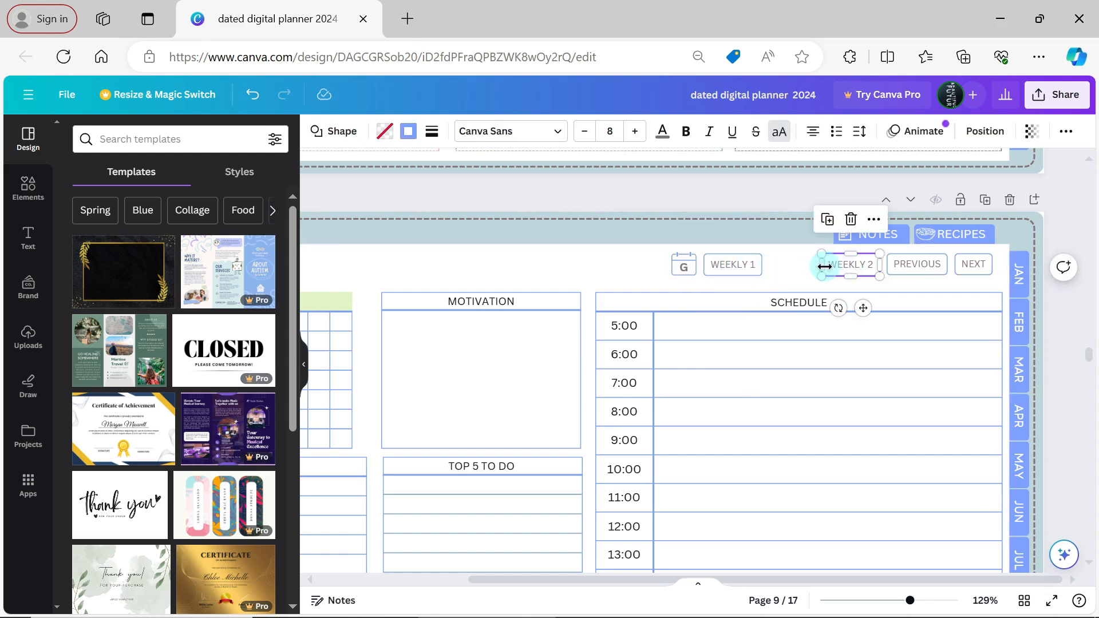
left_click_drag(822, 265, 778, 266)
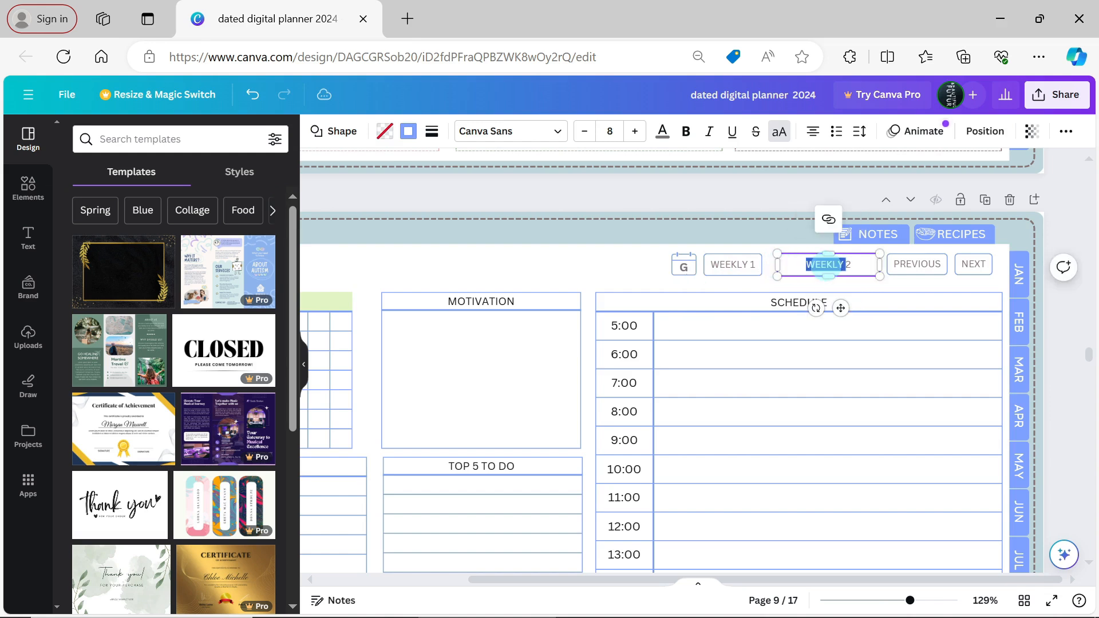
type("HABIT TRACKER")
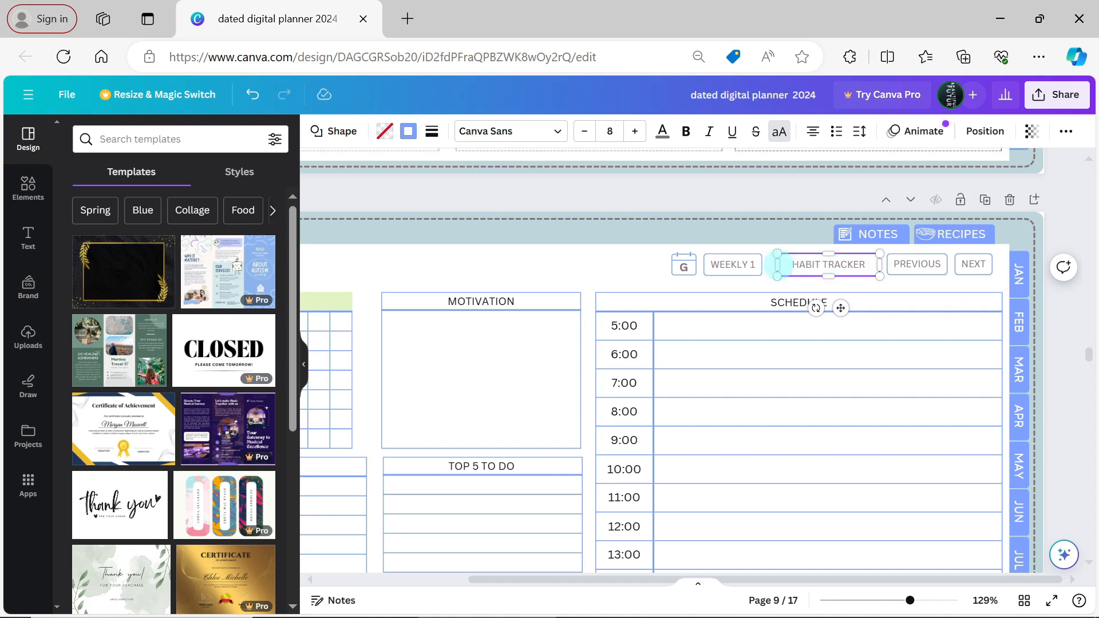
Move the G icon and WEEKLY 1 button closer to HABIT TRACKER and shorten the button text to WEEKLY.
left_click(744, 265)
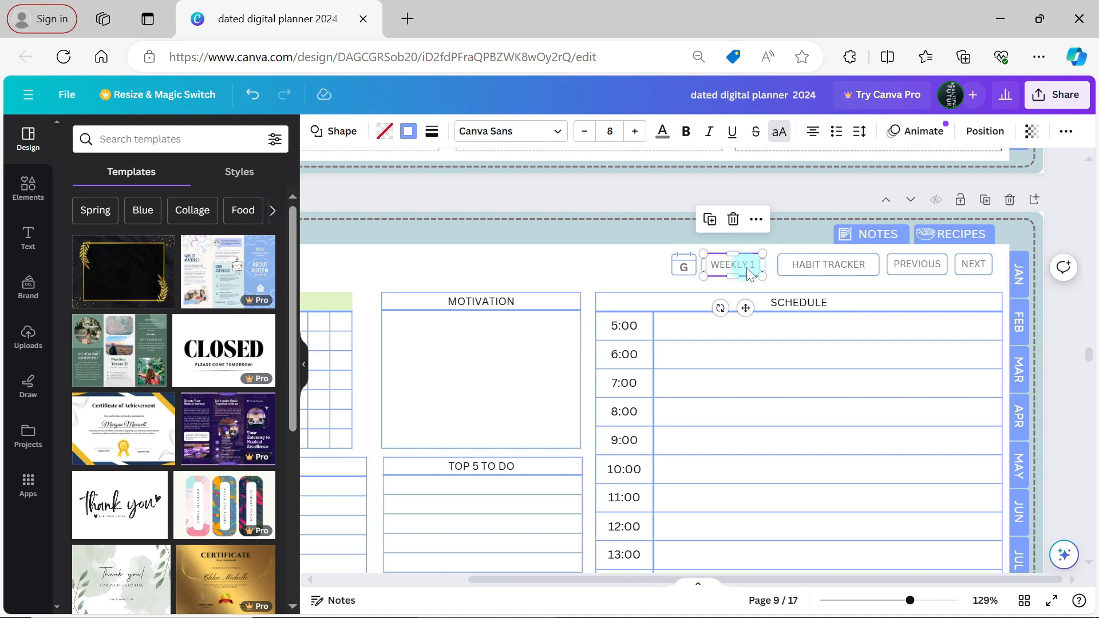
left_click(684, 265, "shift")
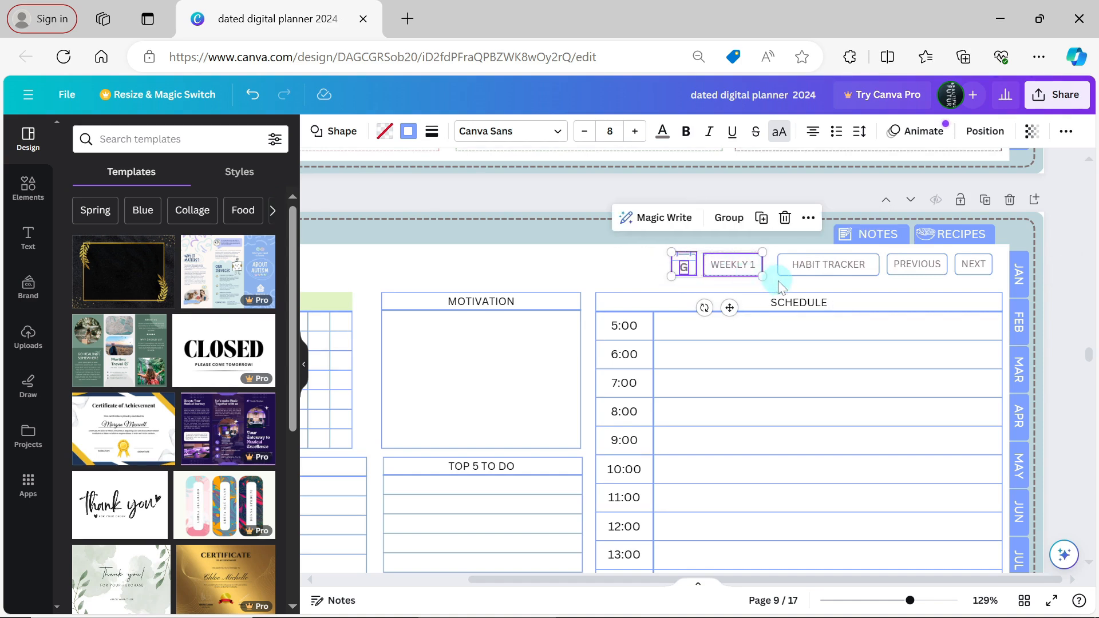
left_click_drag(739, 266, 747, 266)
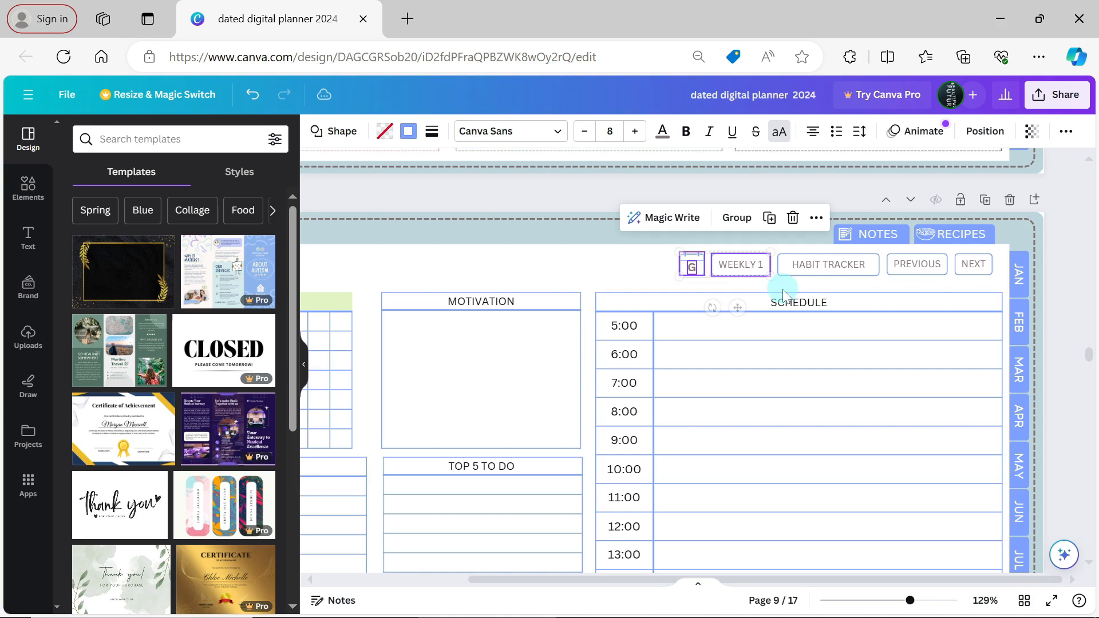
left_click(742, 265)
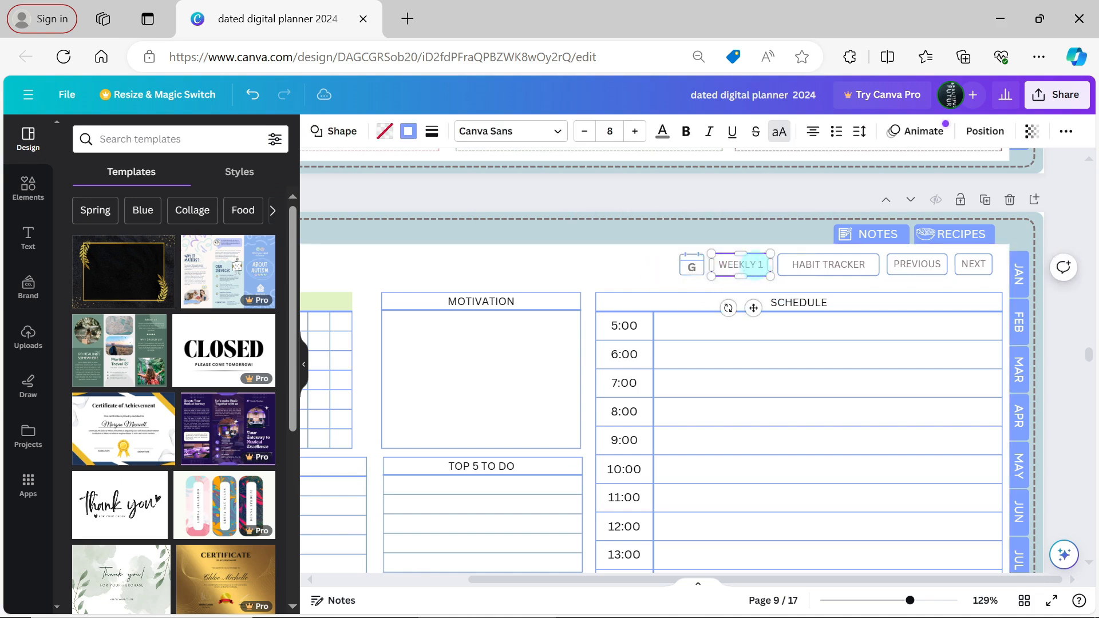
key("BackSpace")
left_click(647, 265)
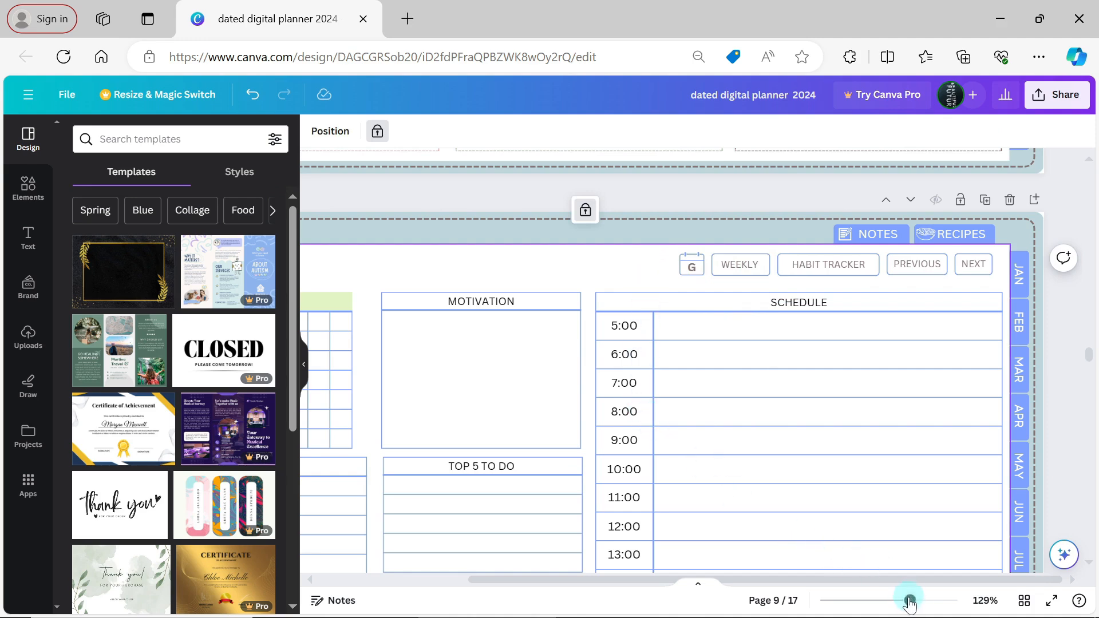
Remove V1 from the page title so that it reads DAILY.
left_click_drag(910, 602, 901, 604)
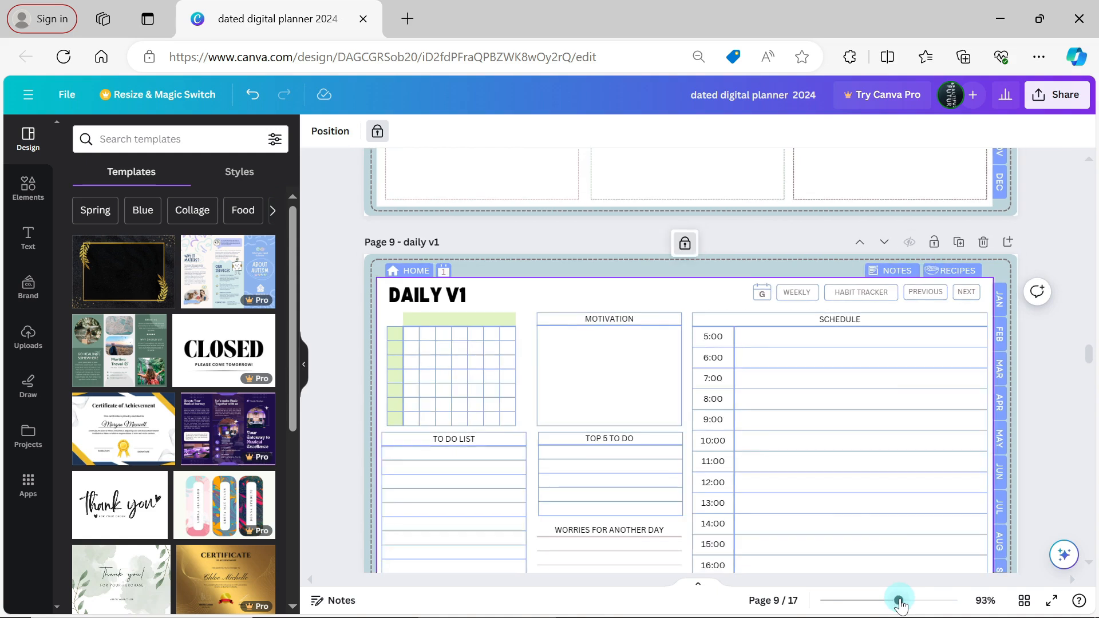
double_click(465, 299)
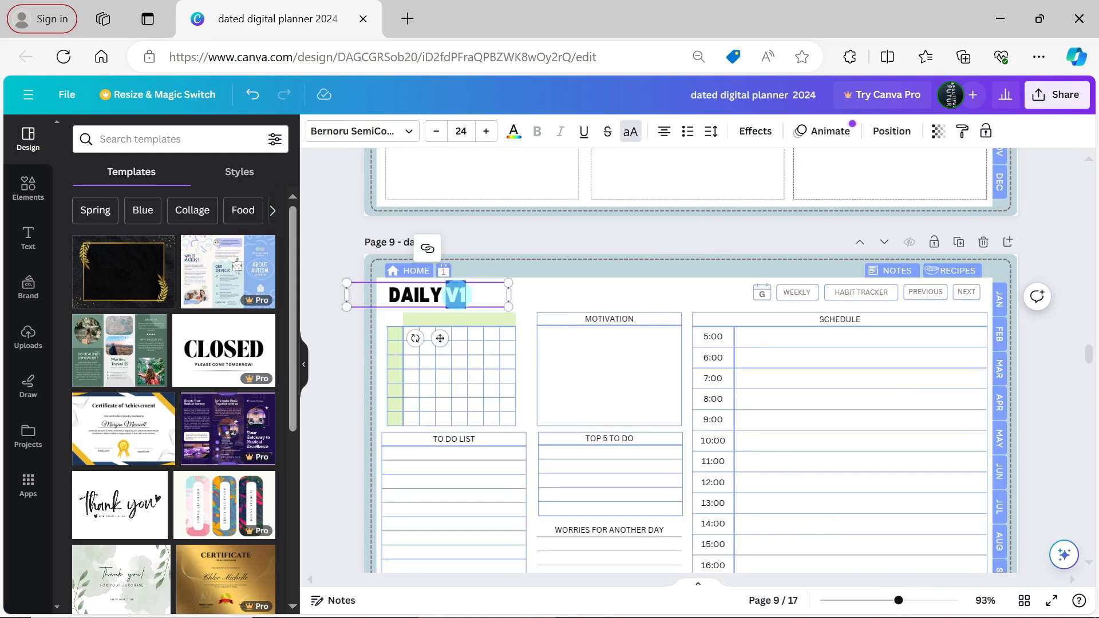
key("BackSpace")
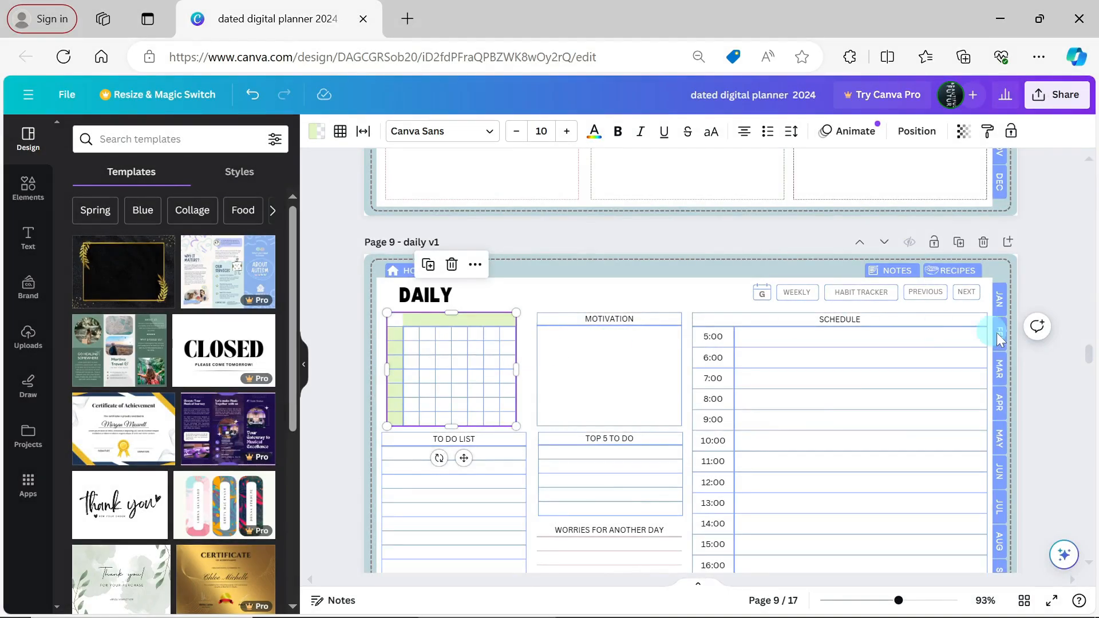
Copy the first month box with the blue header from the calendar page onto the daily page, placing it beside the old grid.
left_click_drag(1089, 353, 1080, 252)
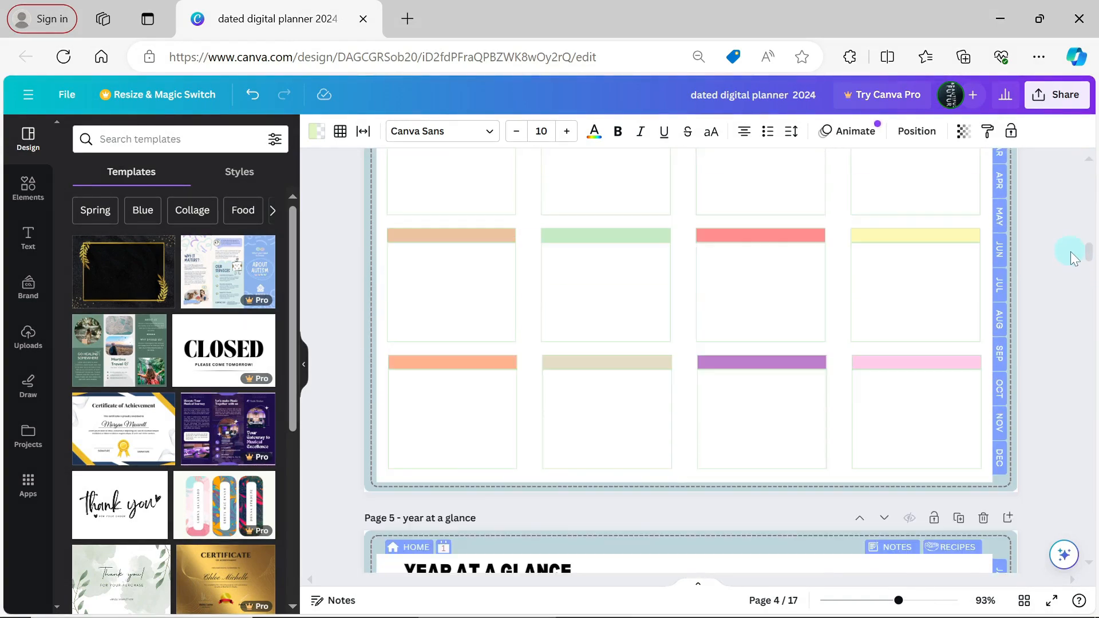
left_click(458, 379)
scroll(458, 380, "up", 4)
left_click(592, 504)
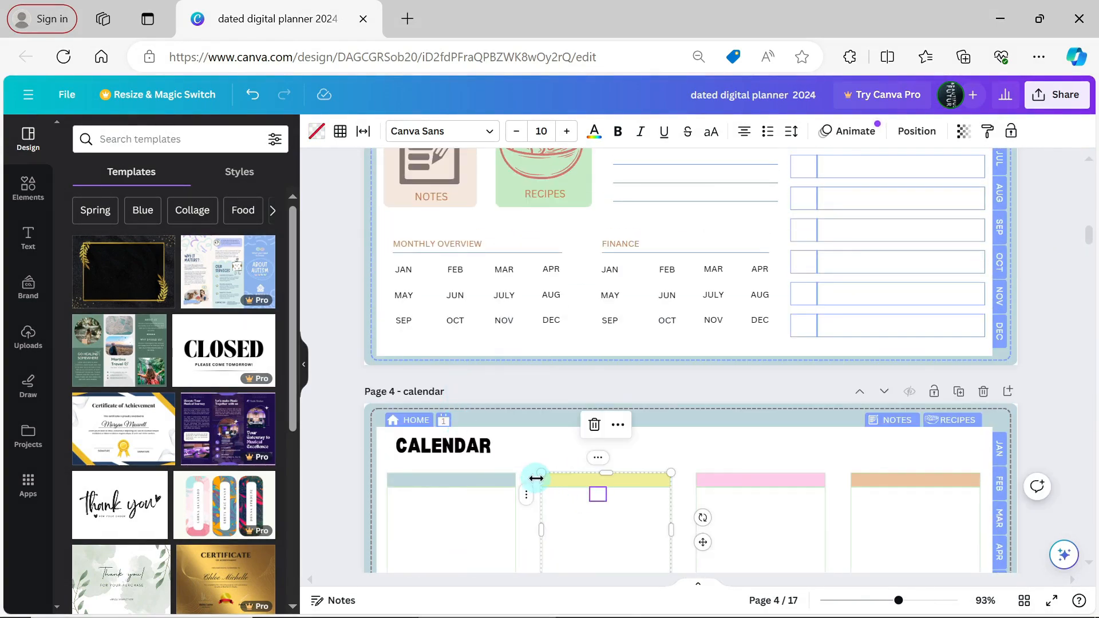
left_click(498, 484)
key("ctrl+c")
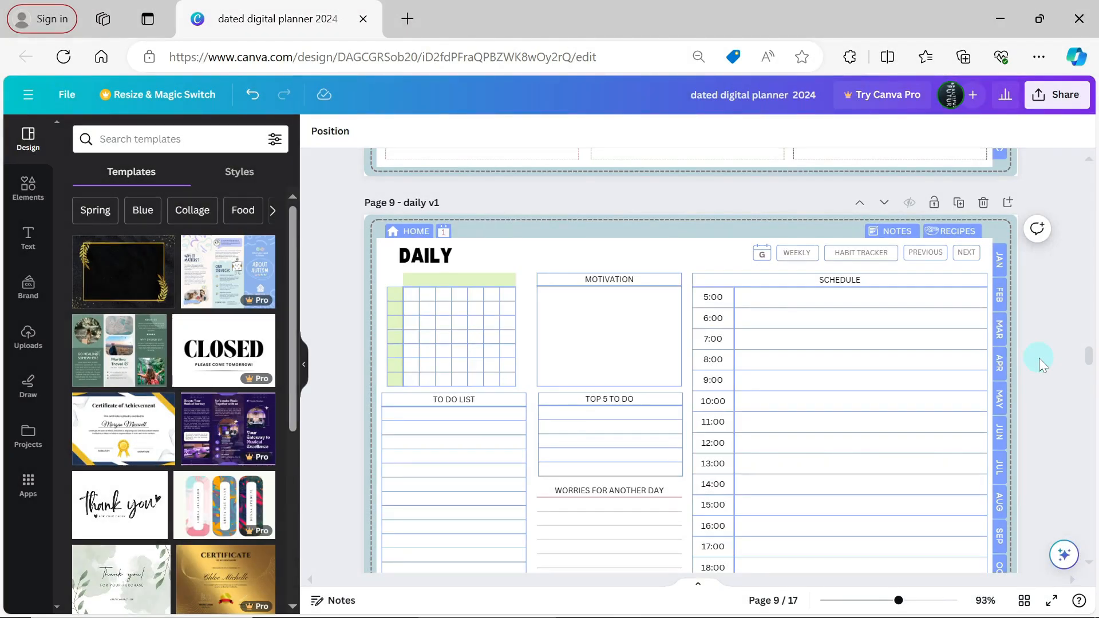
key("ctrl+v")
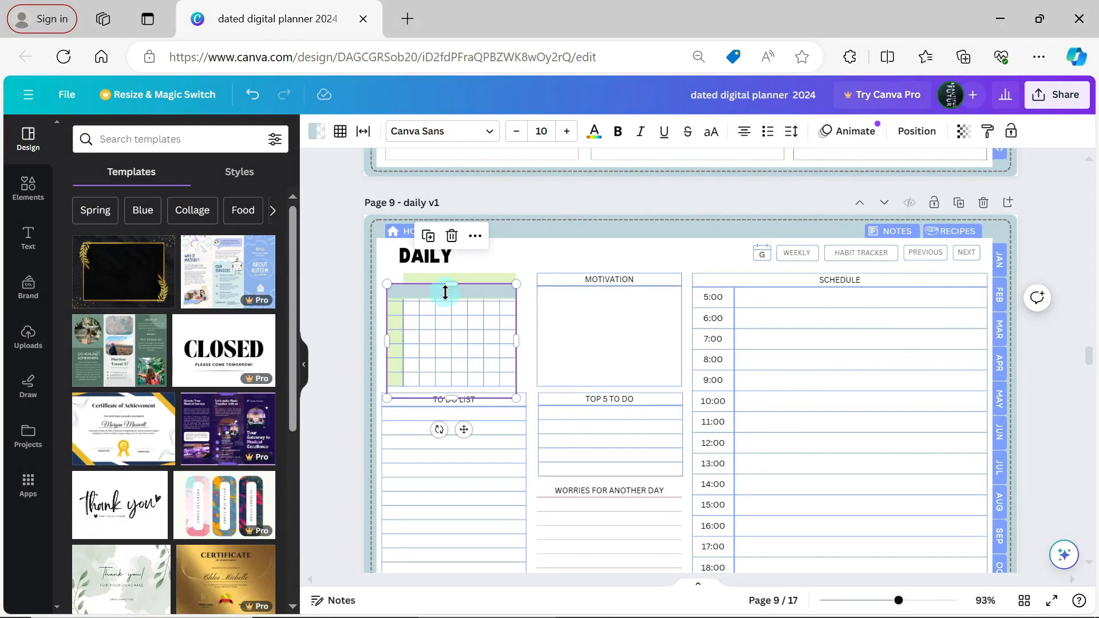
left_click_drag(465, 430, 601, 465)
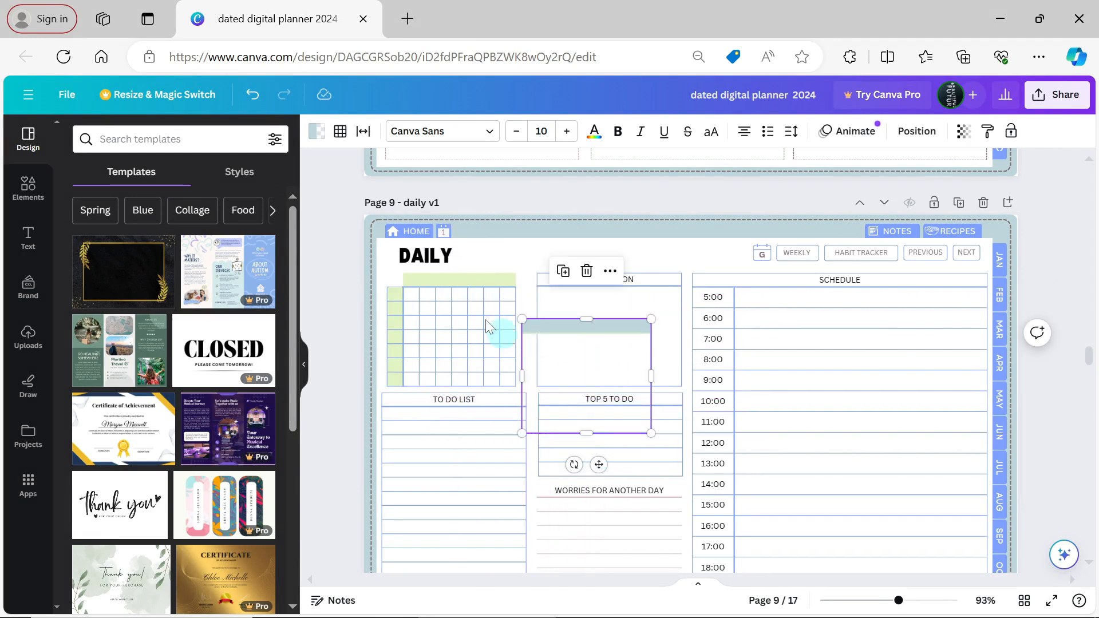
Align the pasted month box horizontally with the old calendar grid by setting its X position to 0.94 cm.
left_click(476, 283)
left_click(914, 139)
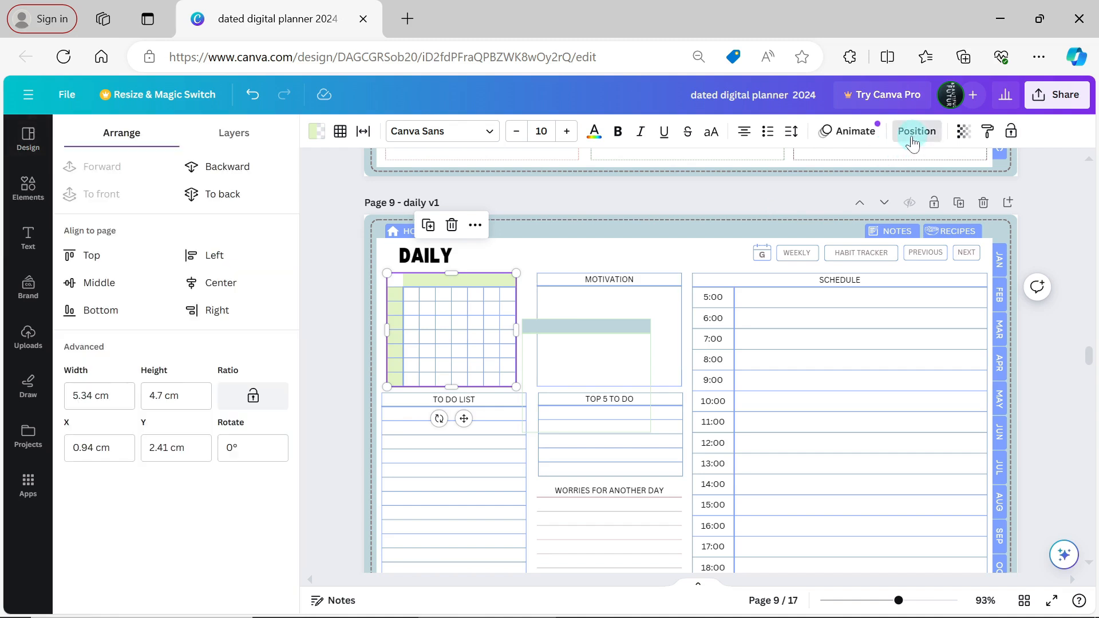
left_click(159, 447)
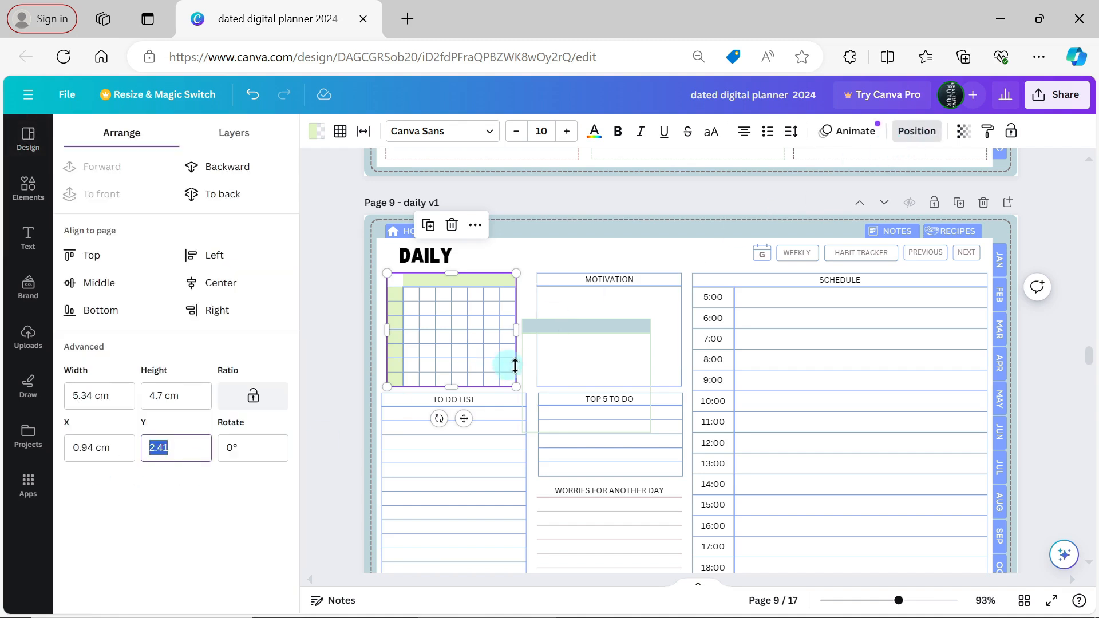
left_click(565, 364)
left_click(88, 448)
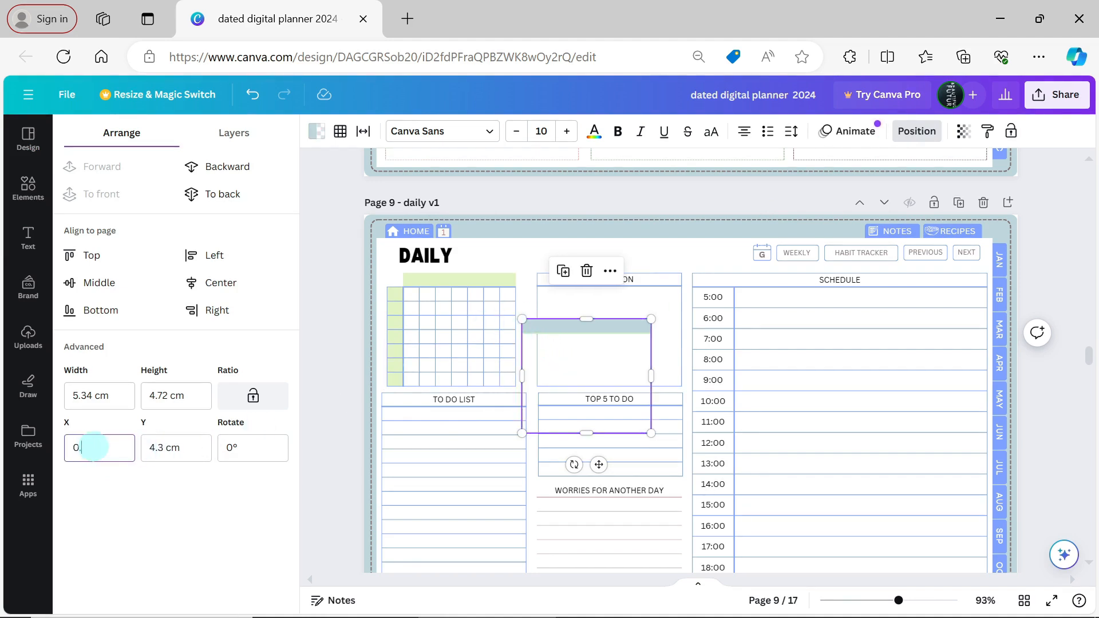
type("0.94")
key("Return")
Delete the old green calendar grid and set the pasted month box's Y position to 2.41 cm.
left_click(508, 291)
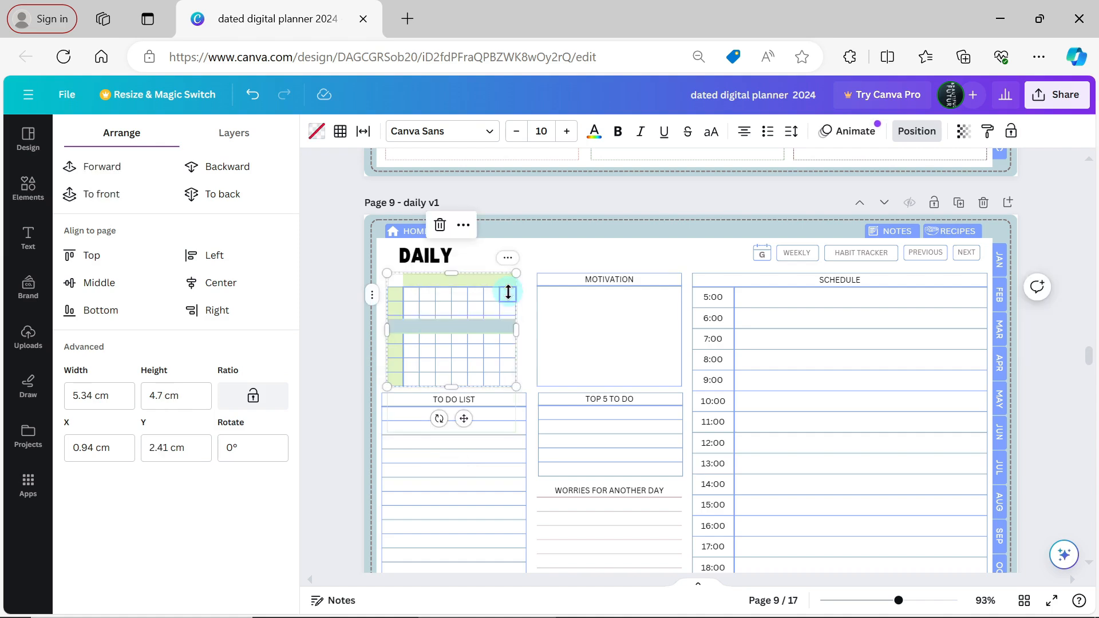
left_click(452, 225)
left_click(437, 330)
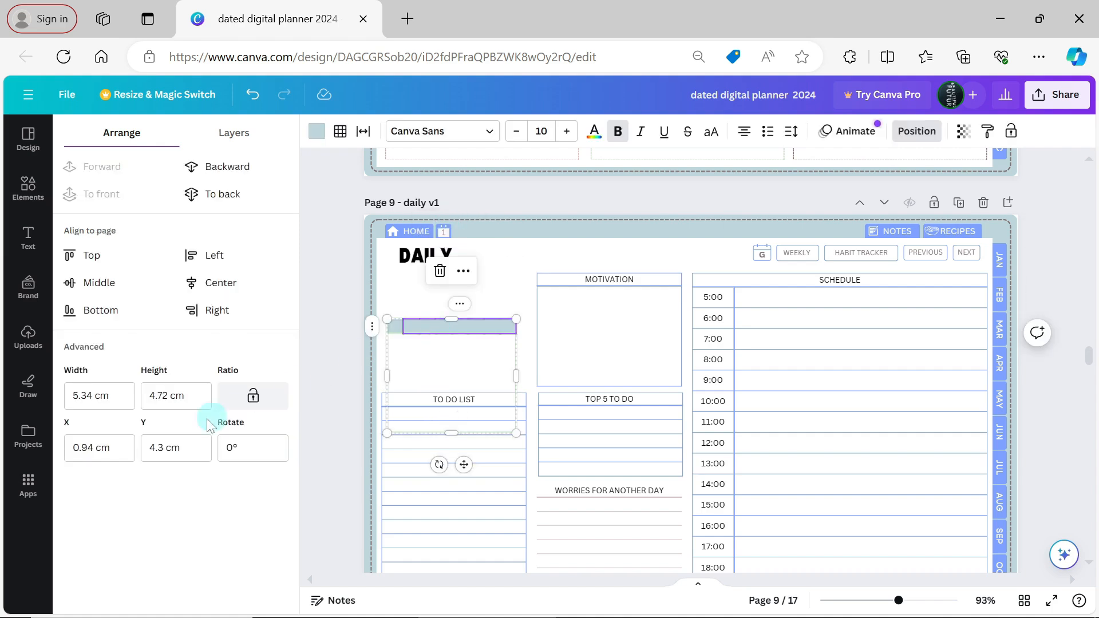
left_click(156, 448)
type("2.41")
key("Return")
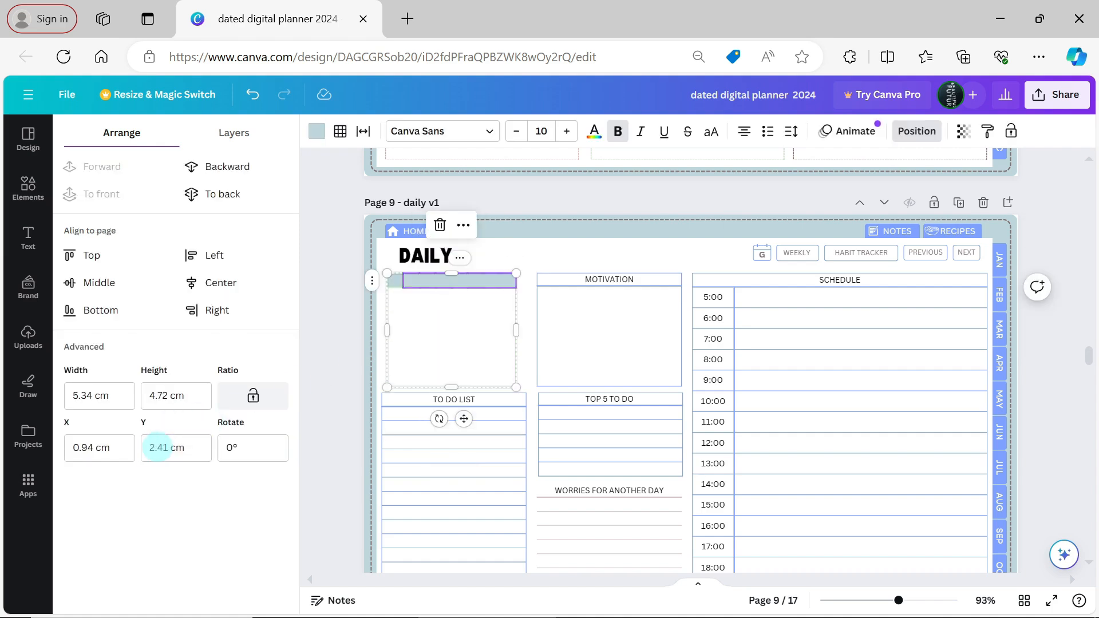
Delete the MOTIVATION, TOP 5 TO DO and WORRIES FOR ANOTHER DAY sections from the daily page.
left_click(534, 362)
scroll(538, 355, "down", 1)
left_click(578, 226)
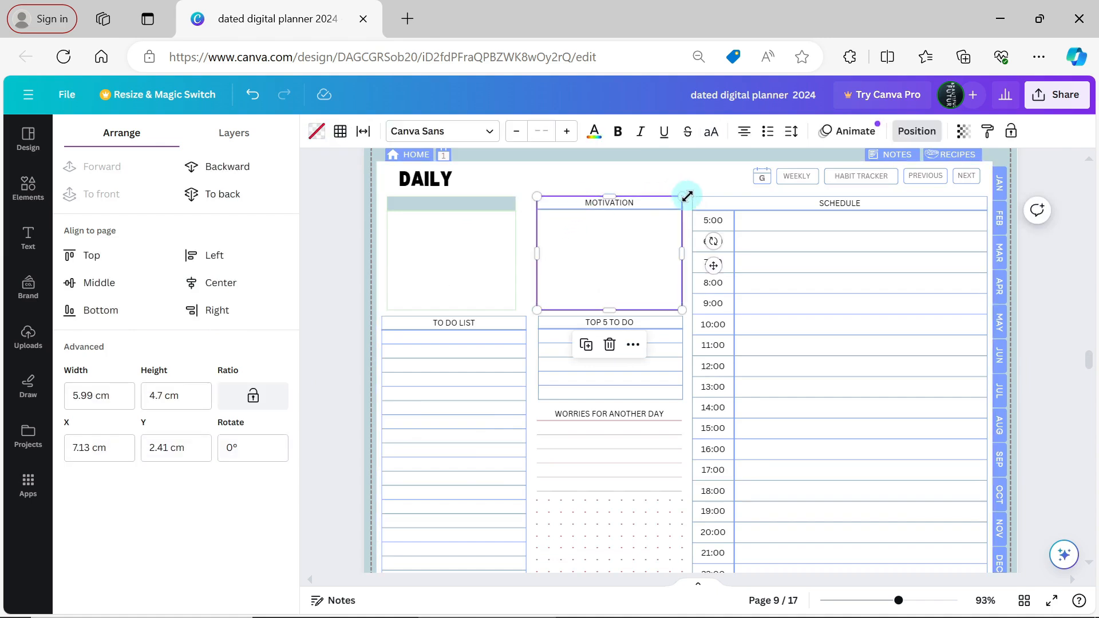
key("Delete")
left_click(668, 322)
key("Delete")
left_click(668, 477)
key("Delete")
Move the dotted grid group from the middle column onto the lower part of the TO DO LIST.
scroll(1091, 367, "down", 1)
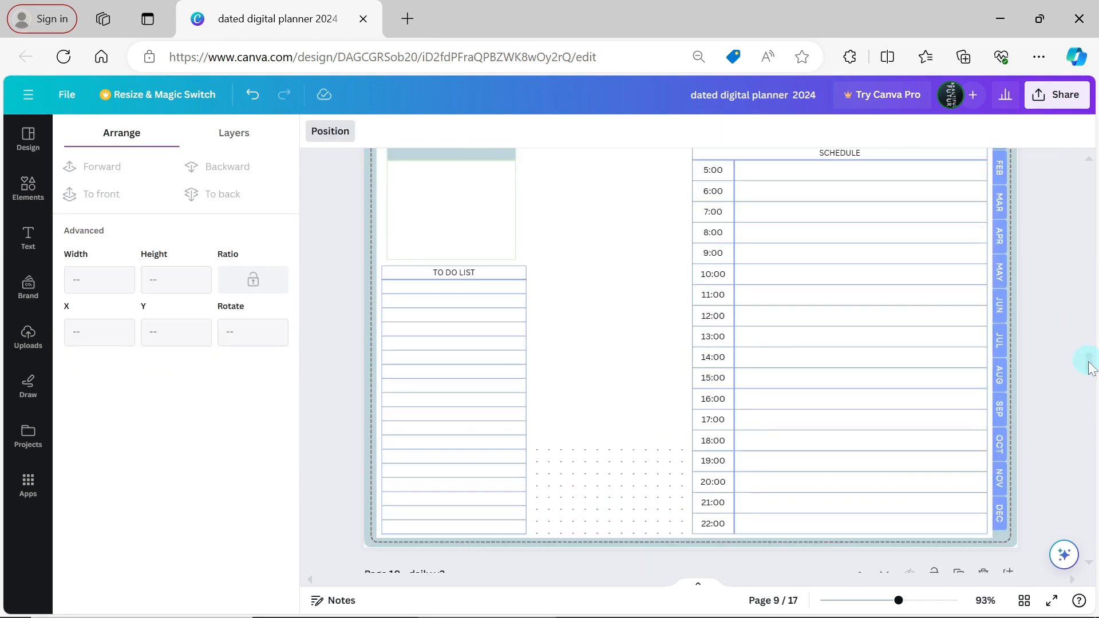
left_click_drag(531, 442, 681, 539)
left_click(623, 408)
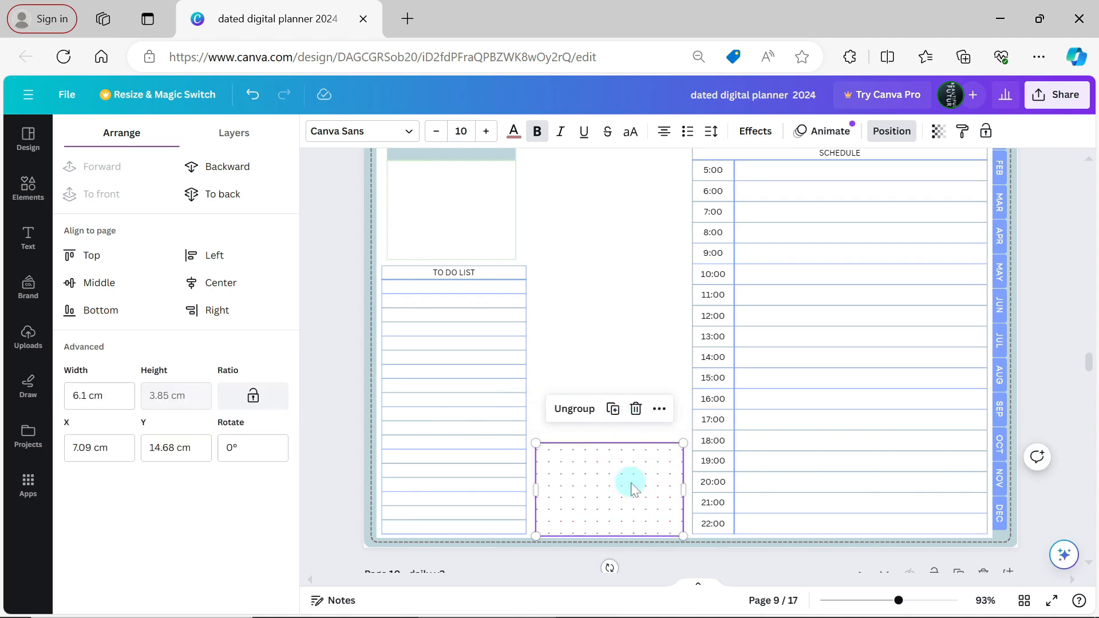
left_click_drag(631, 484, 443, 444)
Move the SCHEDULE table next to the TO DO LIST and narrow it to fit the middle column.
left_click(796, 482)
left_click_drag(853, 563, 692, 563)
scroll(768, 475, "up", 1)
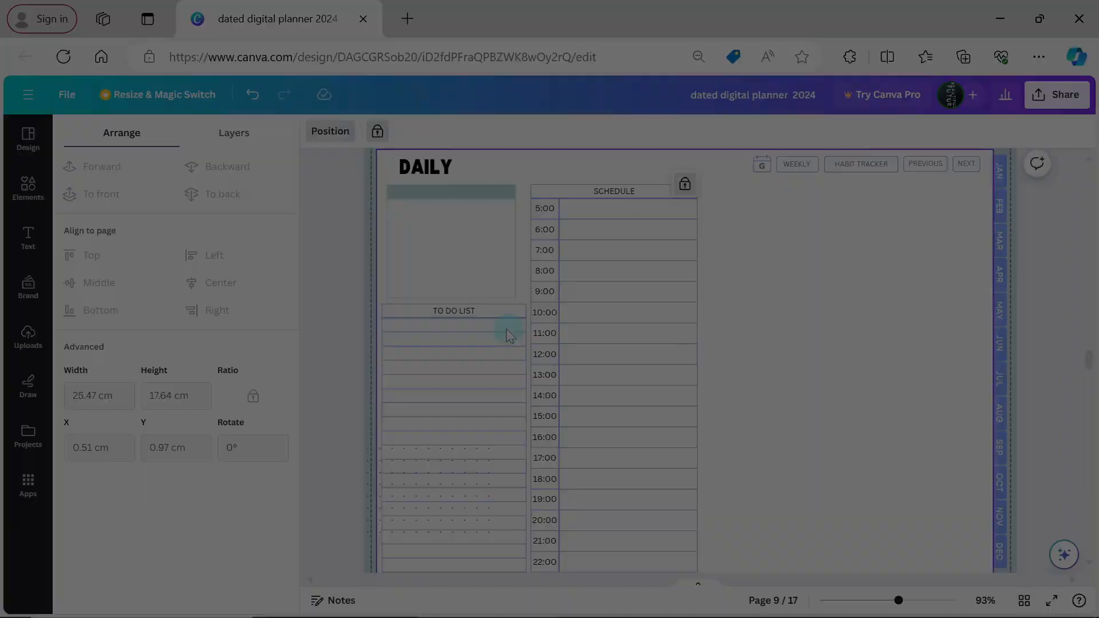
Copy the TO DO LIST heading and its first seven rows into a new table beside SCHEDULE, and place a duplicate next to it.
left_click(504, 310)
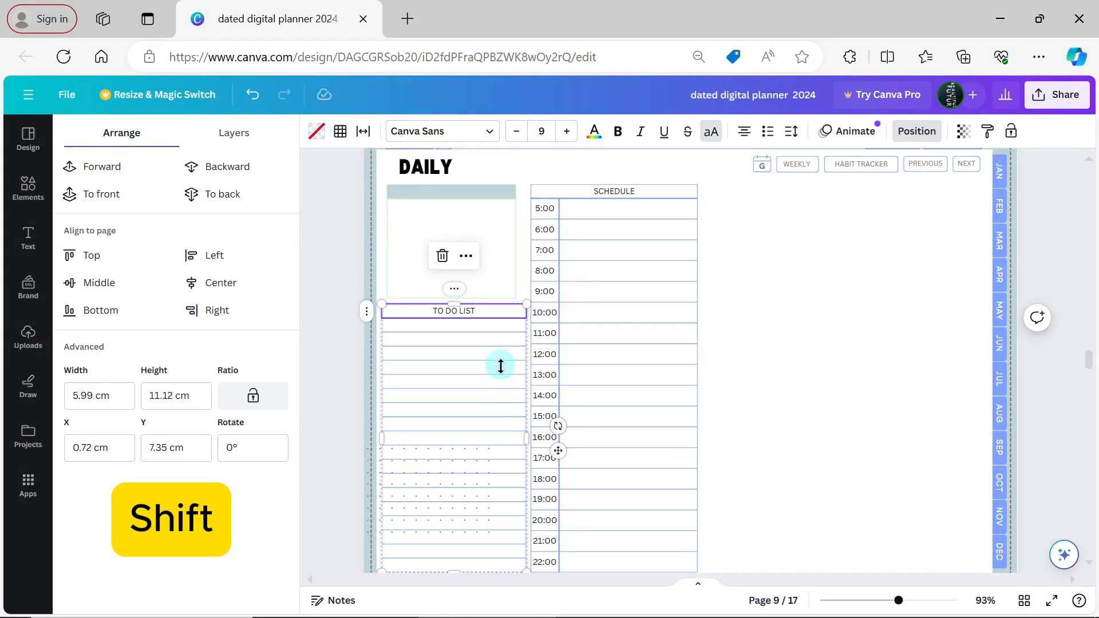
left_click(502, 409, "shift")
left_click(466, 256)
left_click(498, 179)
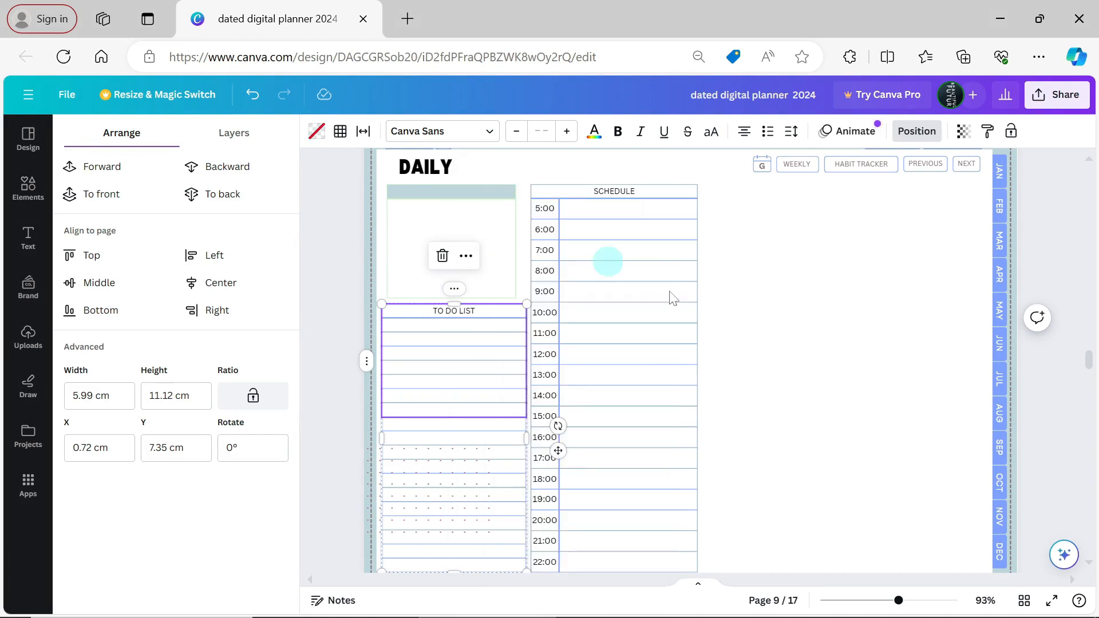
left_click(816, 359)
key("ctrl+v")
left_click_drag(470, 455, 796, 335)
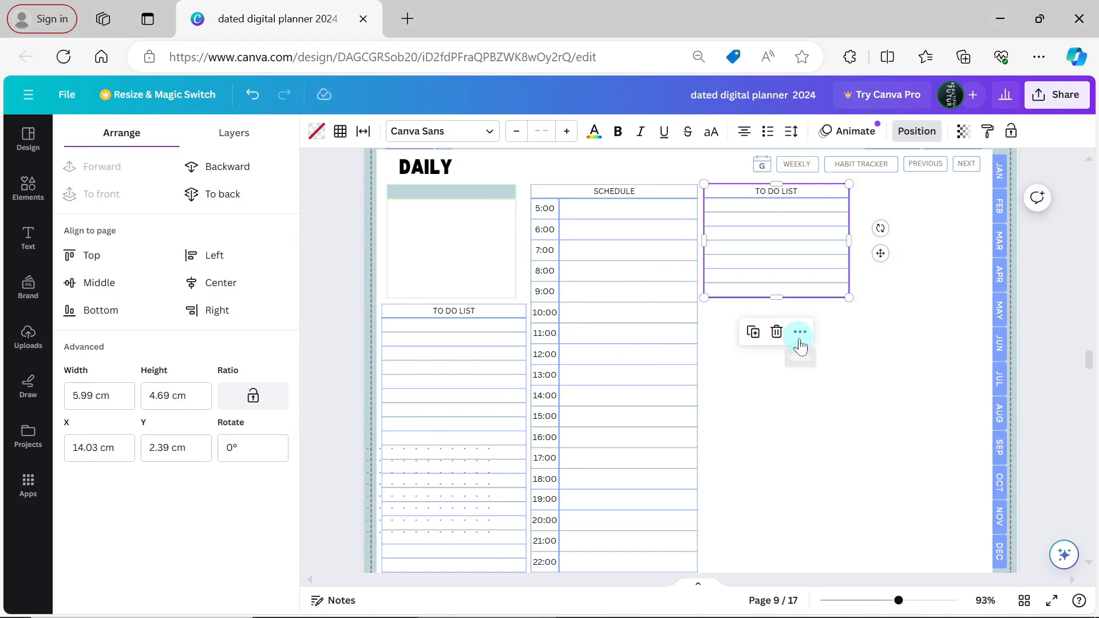
left_click(753, 332)
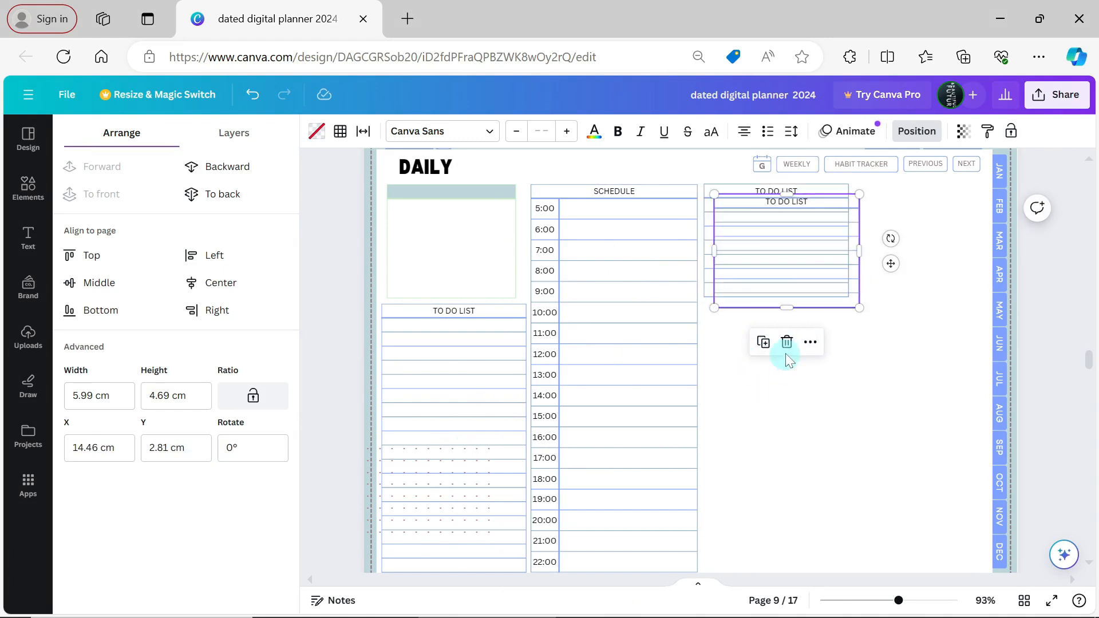
left_click_drag(891, 264, 1025, 256)
Narrow the SCHEDULE table slightly and space the two short TO DO LIST tables across the remaining page width, aligned with its upper edge.
left_click(682, 360)
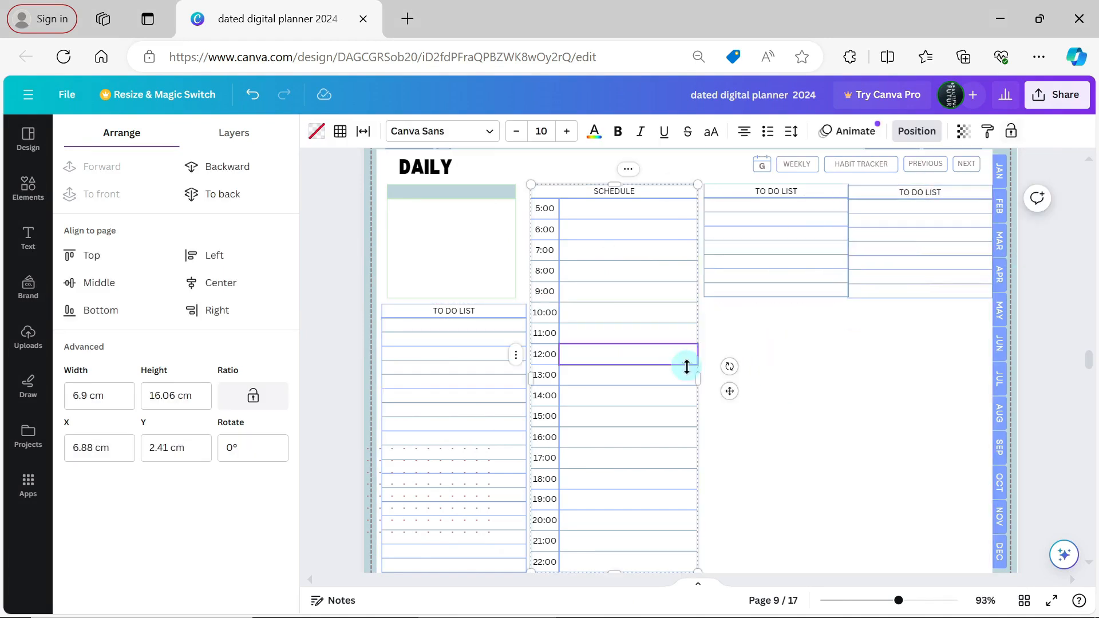
left_click_drag(698, 379, 692, 380)
left_click(819, 262)
left_click_drag(881, 252, 871, 251)
left_click(888, 284)
left_click_drag(1025, 254, 1022, 255)
left_click(859, 363)
left_click(866, 276)
left_click(824, 191, "shift")
left_click(865, 332)
mouse_move(873, 361)
left_click(921, 449)
left_click(870, 388)
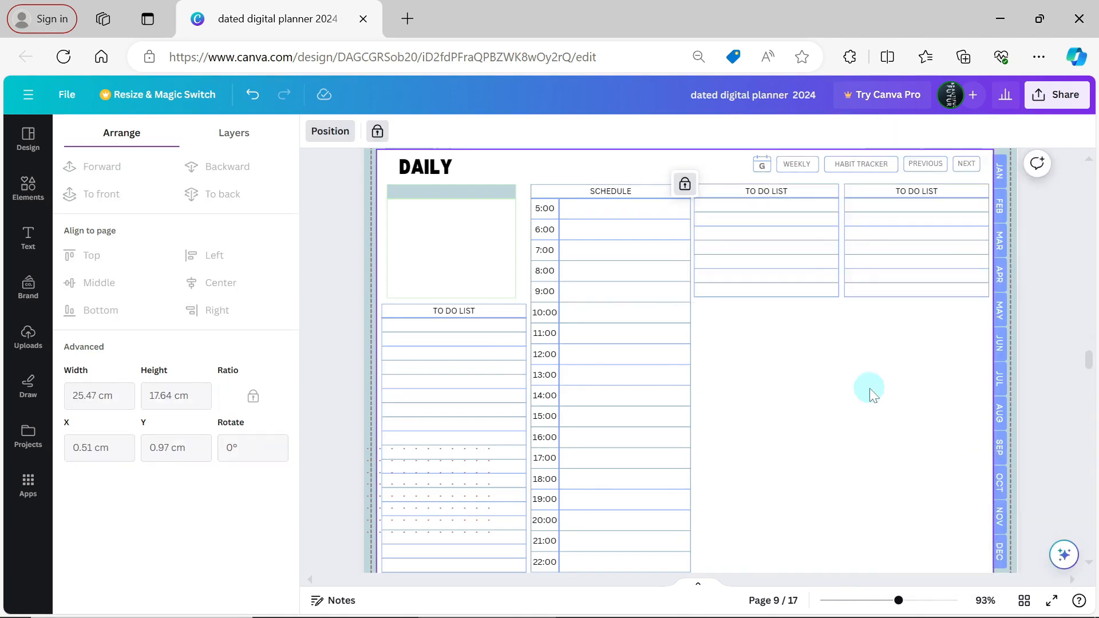
Retitle the short TO DO LIST table next to SCHEDULE as MOTIVATION.
left_click_drag(1088, 362, 1088, 362)
scroll(1089, 362, "up", 1)
double_click(767, 241)
type("MOTIVATION")
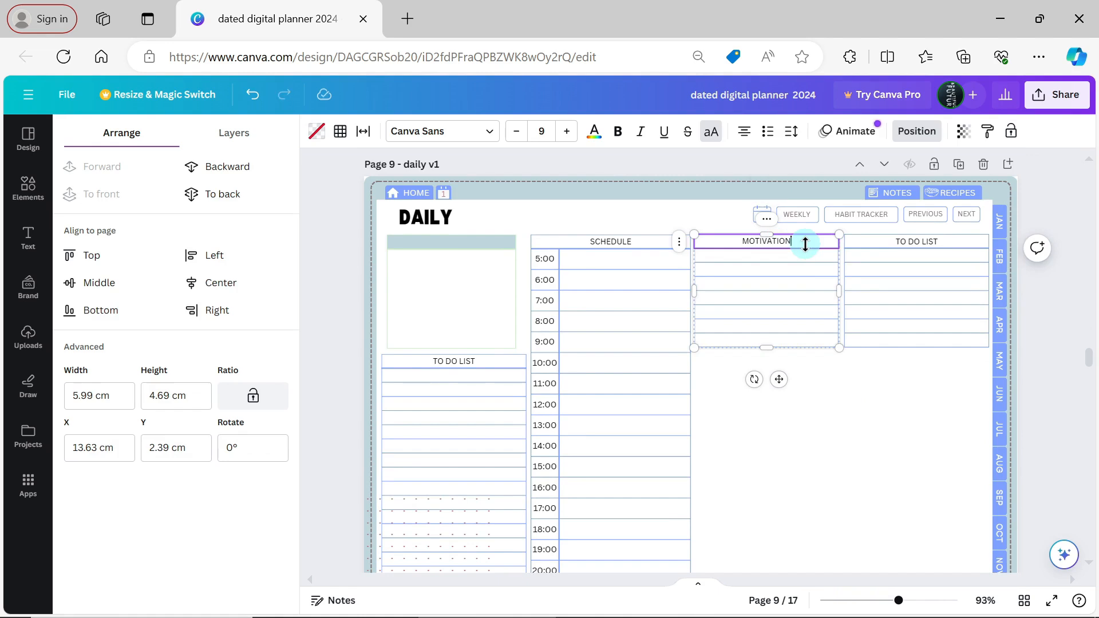
Remove the row lines inside the MOTIVATION table below its heading.
left_click(790, 255)
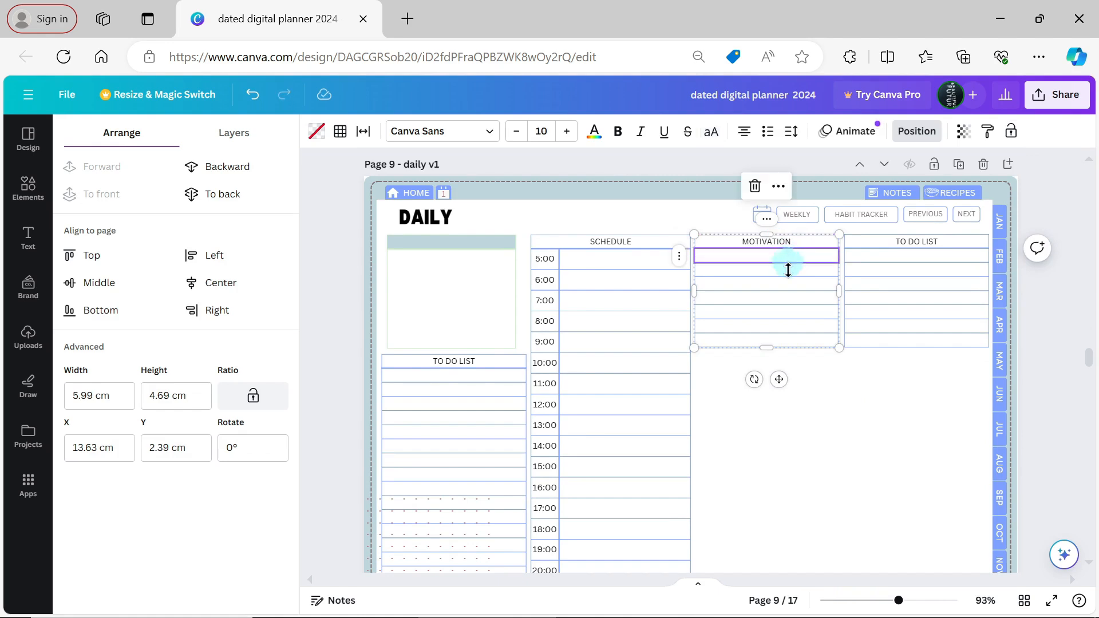
left_click(793, 339, "shift")
left_click(340, 131)
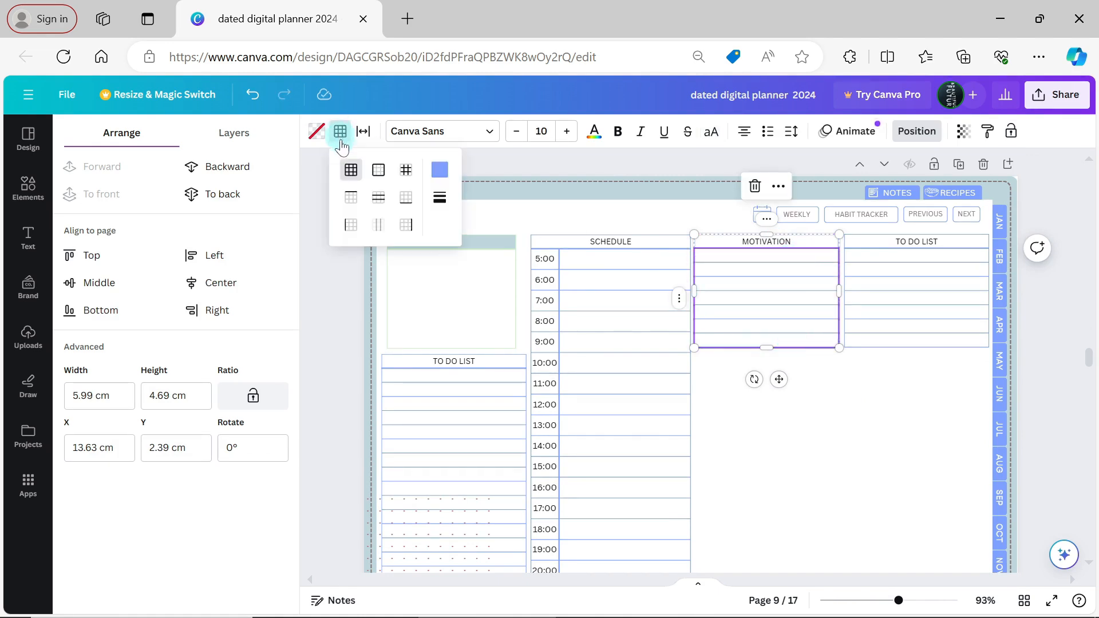
left_click(440, 198)
left_click_drag(479, 265, 466, 268)
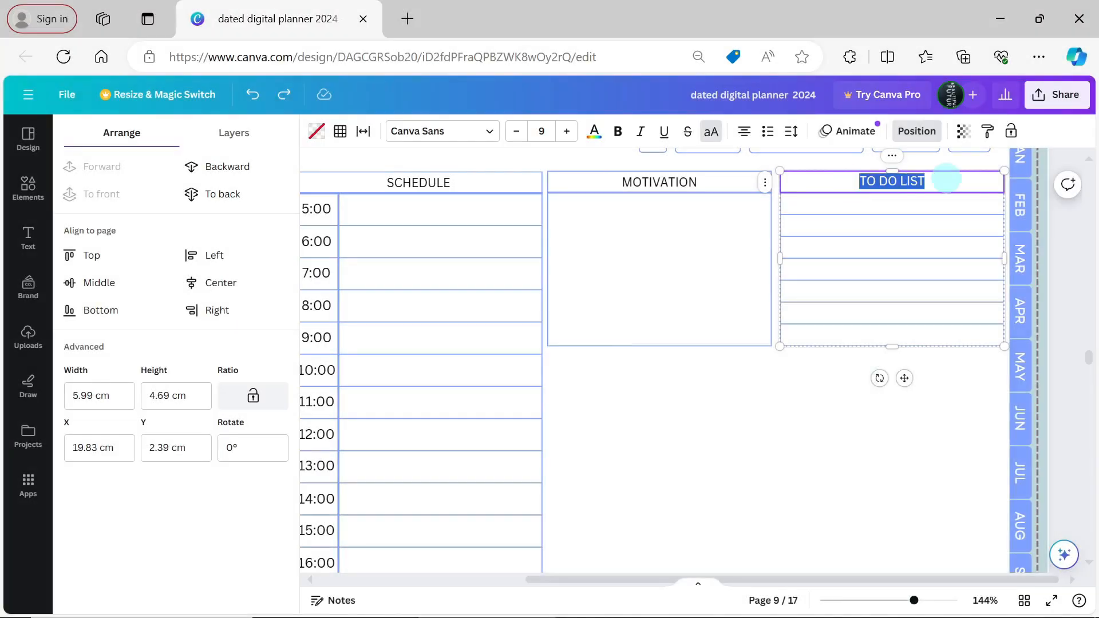
Retitle the table beside MOTIVATION as TOP 5 TO DO and delete its last two rows.
type("TOP 5")
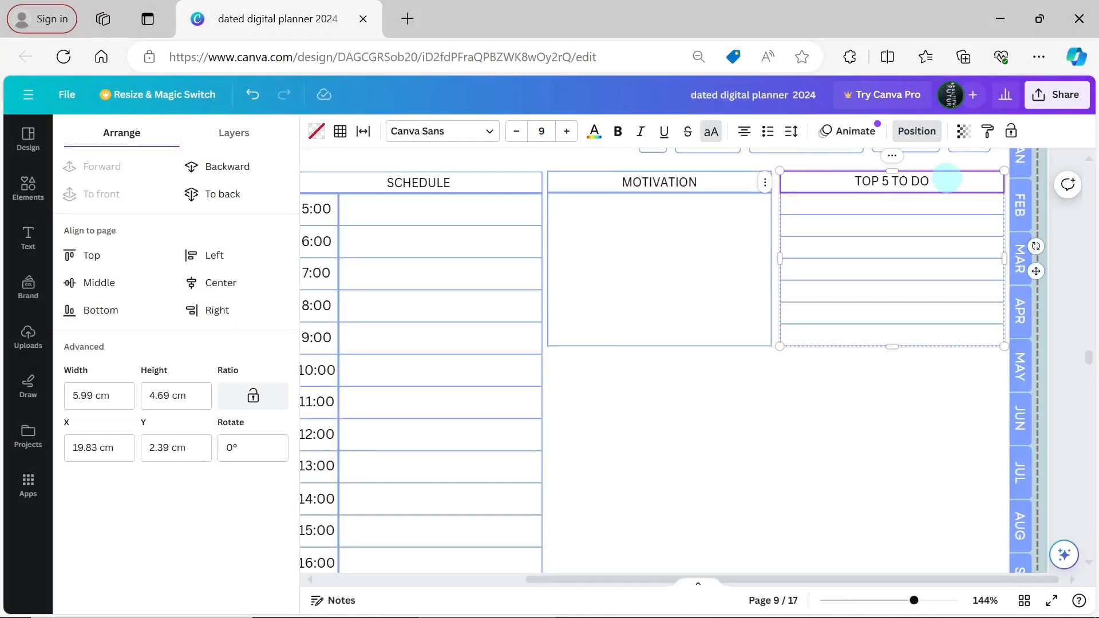
left_click(859, 295)
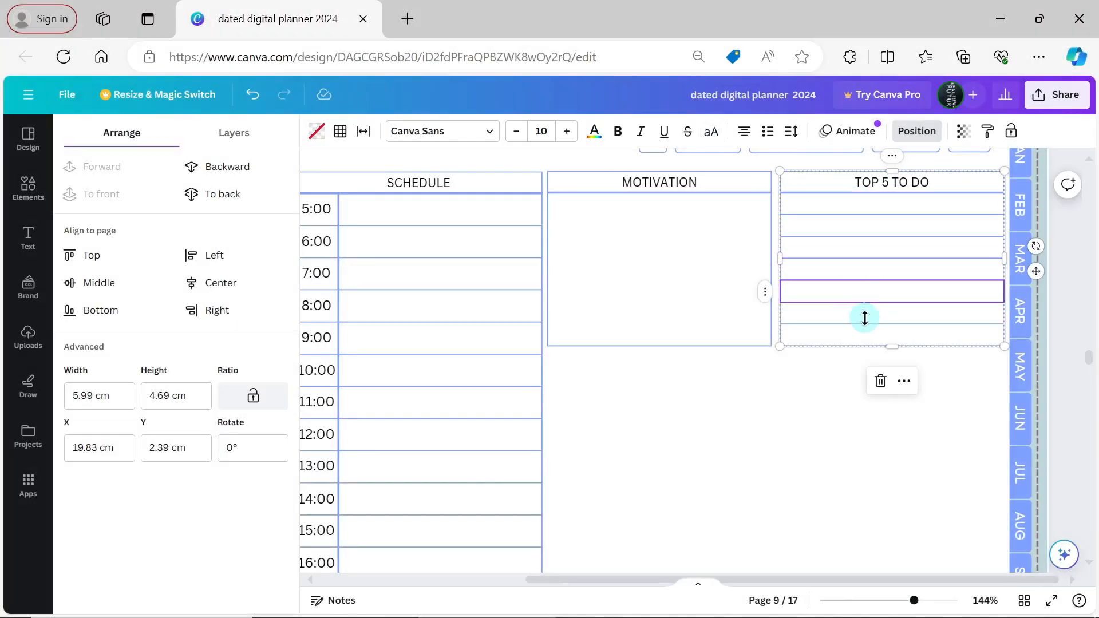
left_click(865, 318)
left_click(868, 338, "shift")
left_click(880, 381)
left_click(887, 315)
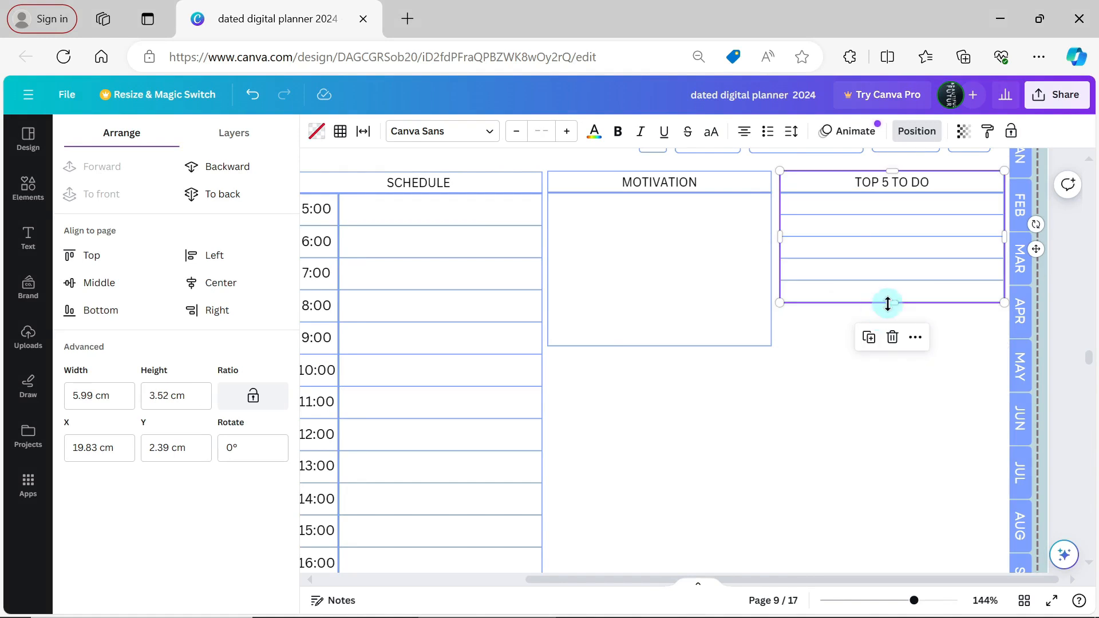
Stretch the TOP 5 TO DO table to a height of 4.69 cm and size its five rows equally.
left_click_drag(888, 304, 895, 344)
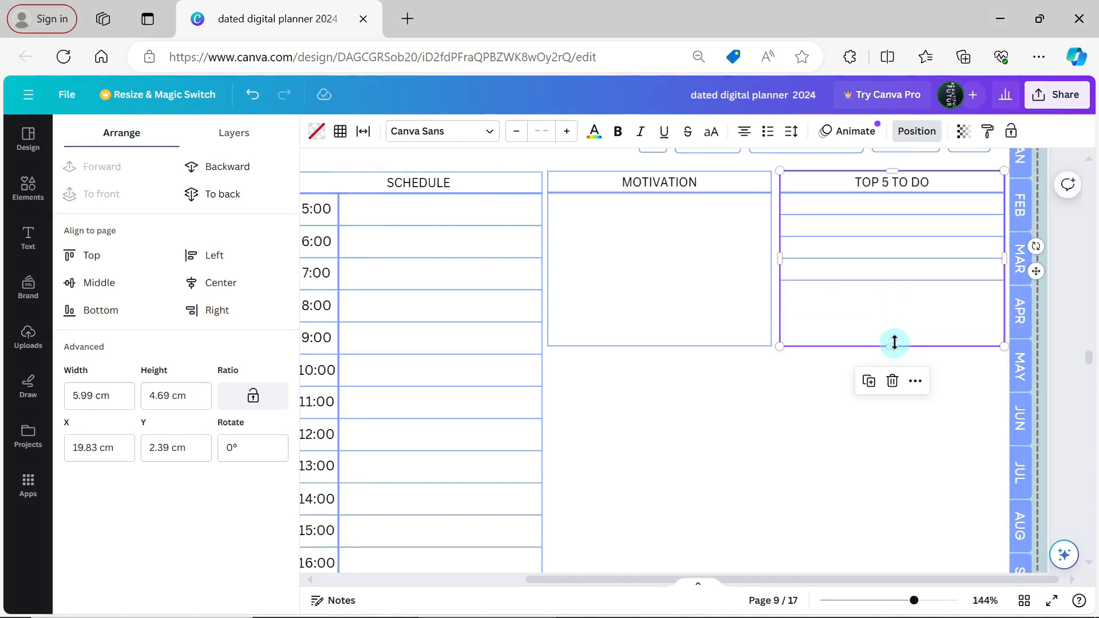
left_click(865, 207)
left_click(874, 321, "shift")
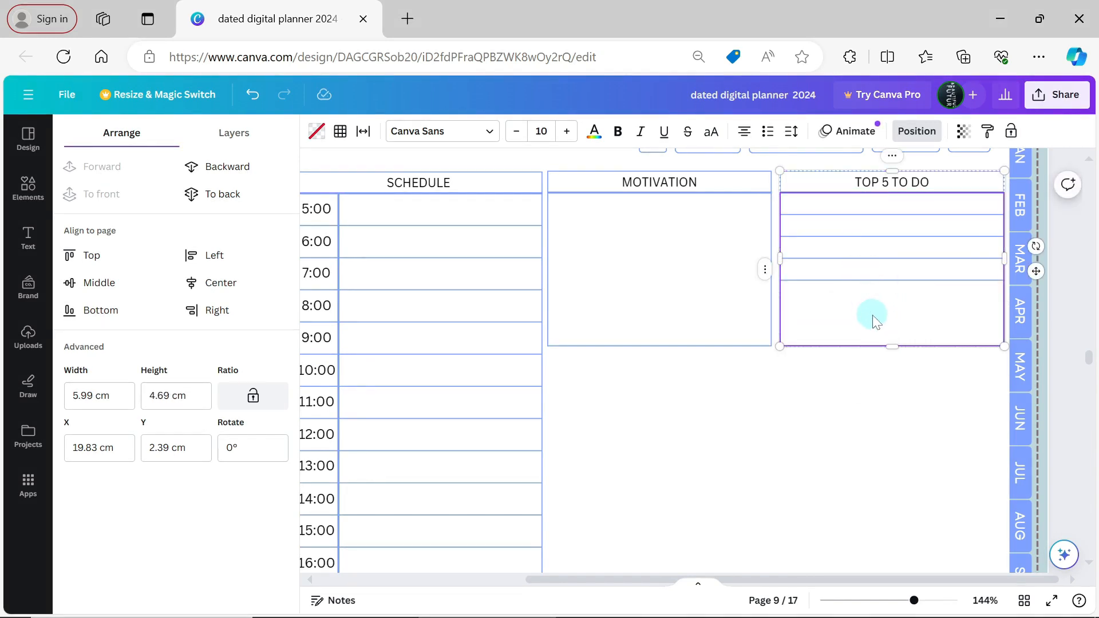
right_click(874, 321)
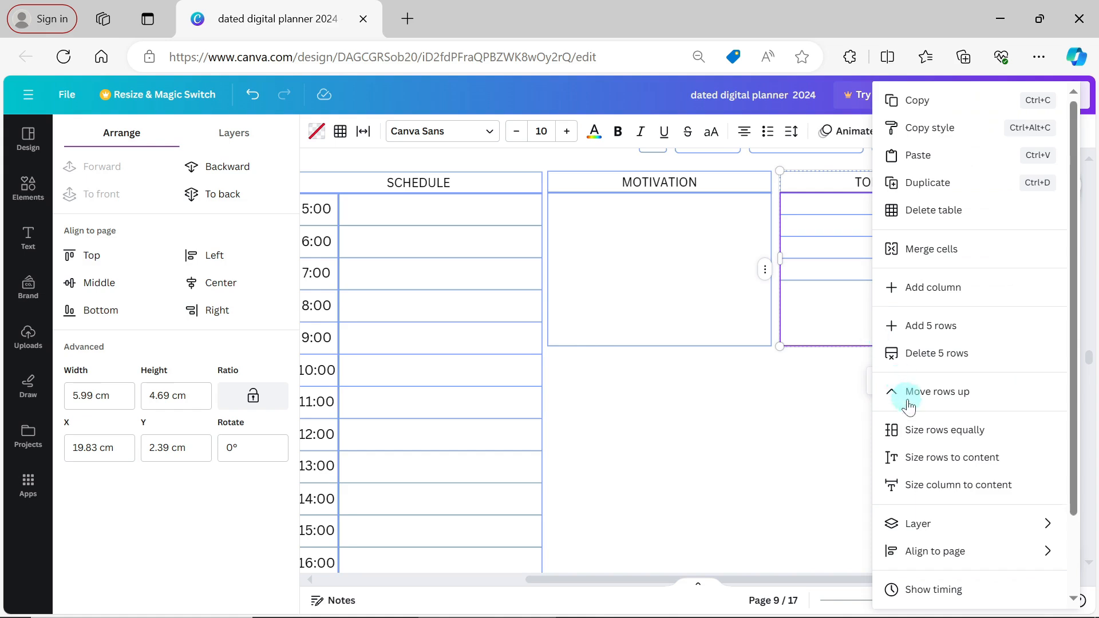
left_click(917, 430)
Move the dotted grid group from the TO DO LIST to below the MOTIVATION table, at X 13.73 cm and Y 7.35 cm.
left_click_drag(914, 600, 899, 600)
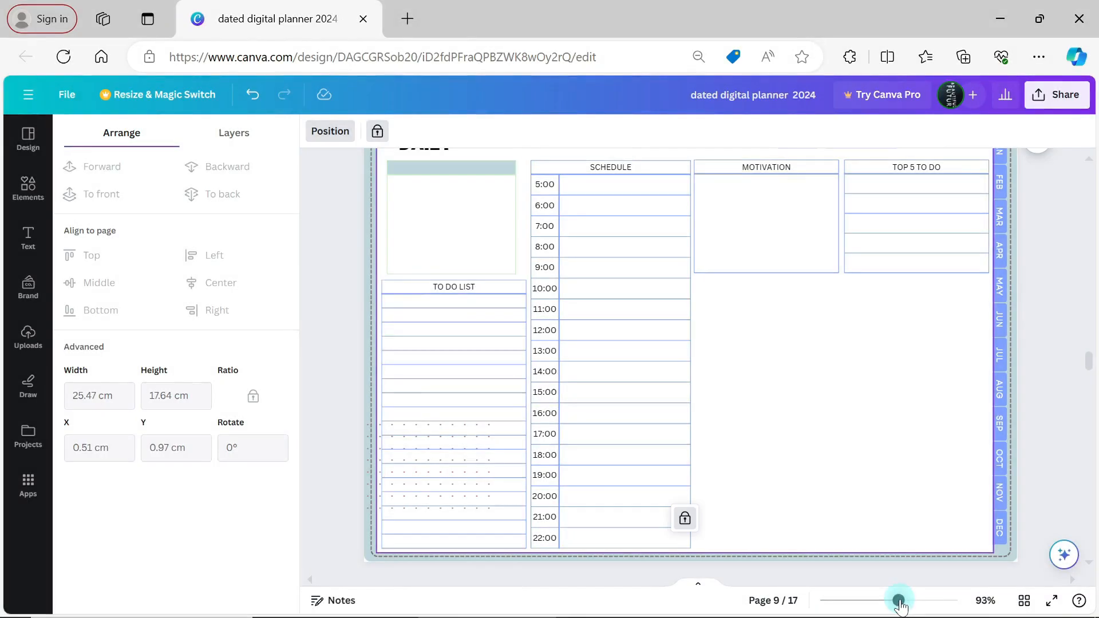
left_click(385, 439)
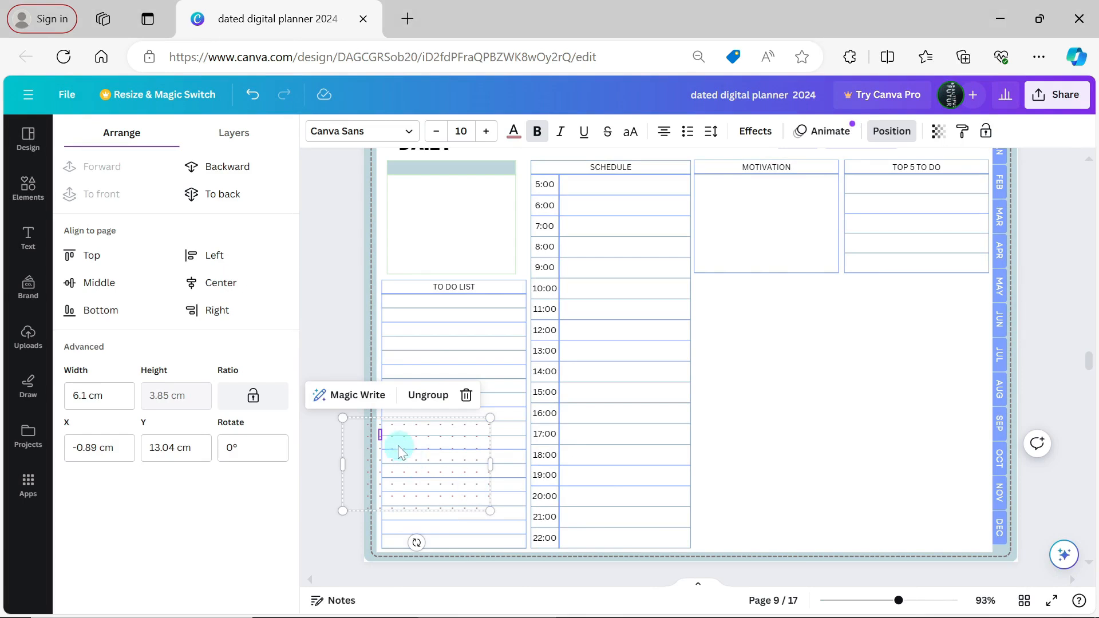
left_click_drag(390, 434, 732, 292)
left_click_drag(899, 601, 914, 601)
left_click_drag(774, 577, 871, 580)
left_click(801, 424)
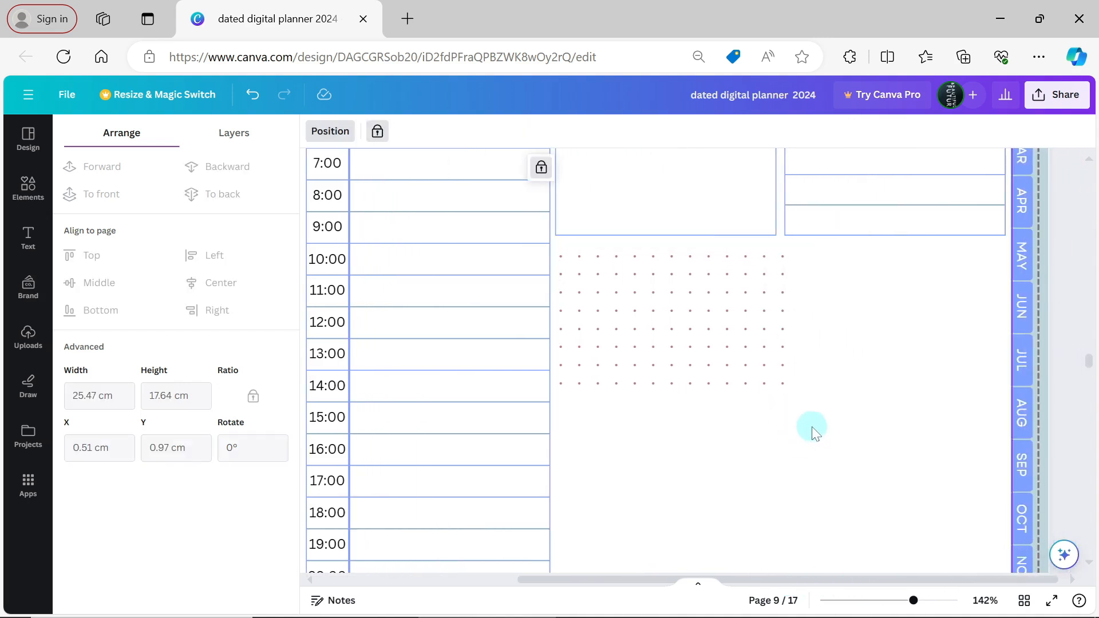
Ungroup the dotted grid below the MOTIVATION table.
left_click(708, 350)
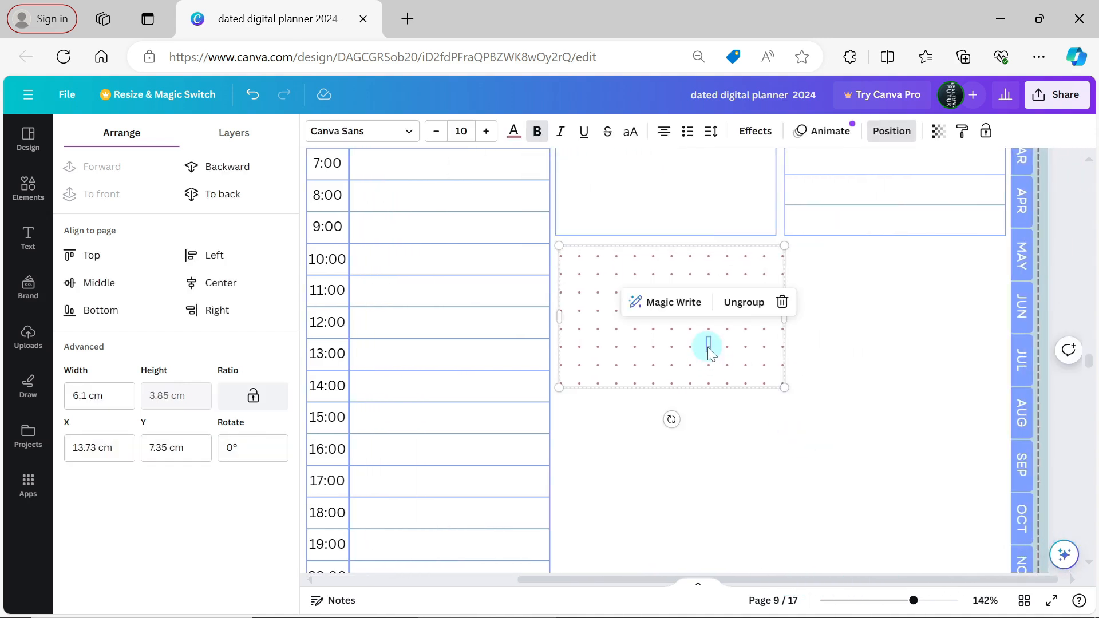
left_click(743, 315)
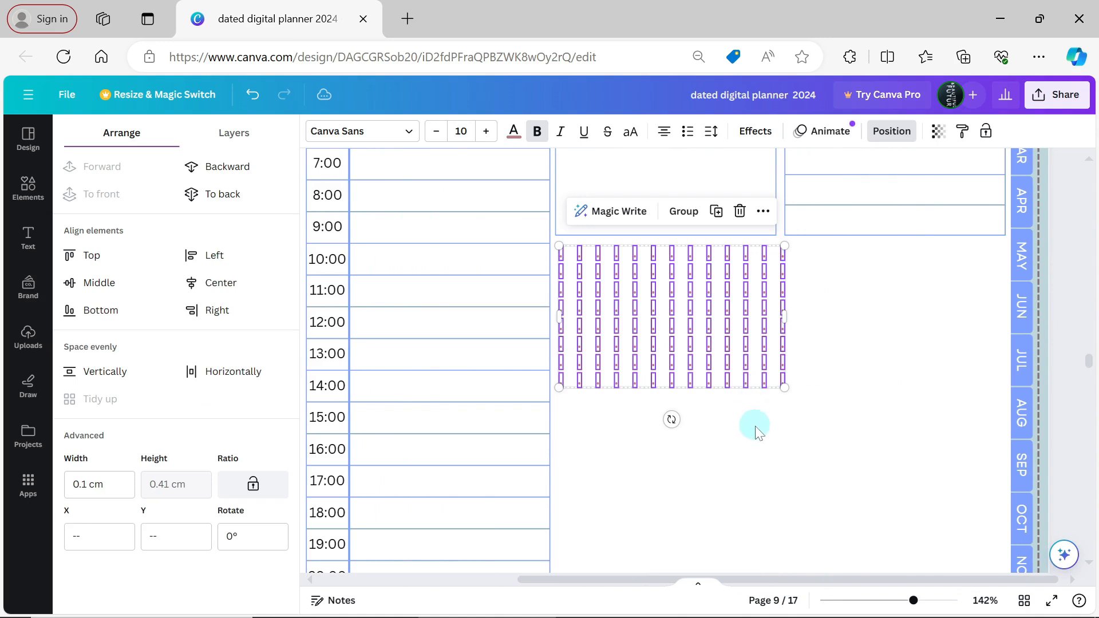
left_click(759, 402)
Duplicate the grid's last column of dots repeatedly at even spacing until the dots span the width below MOTIVATION and TOP 5 TO DO.
left_click_drag(808, 240, 782, 395)
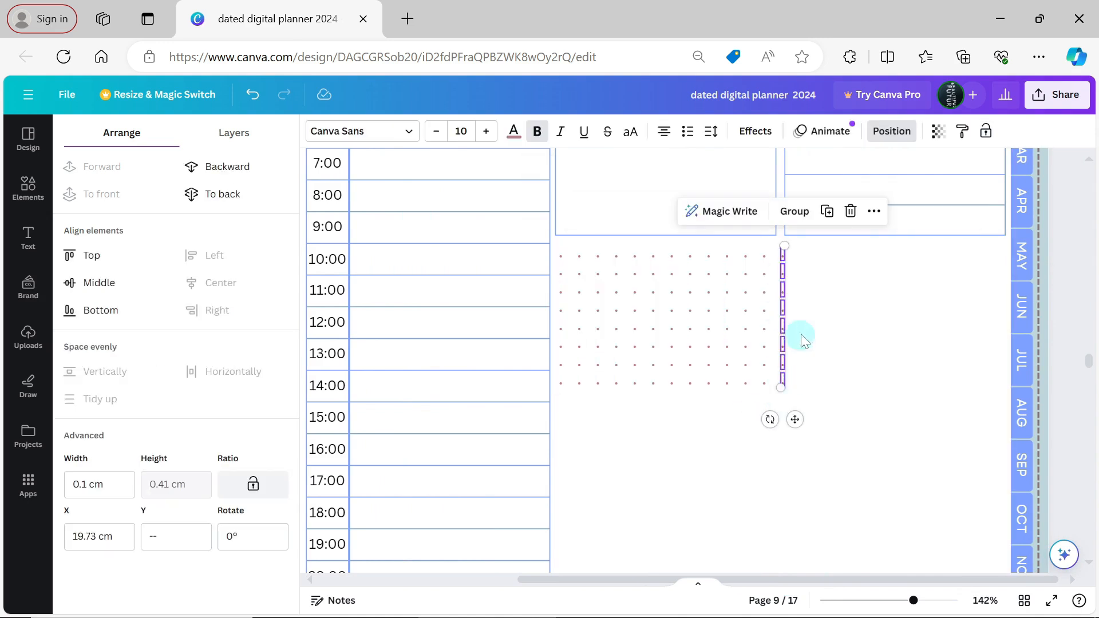
left_click(825, 212)
mouse_move(819, 436)
left_mouse_down()
mouse_move(809, 430)
mouse_move(821, 420)
left_mouse_up()
left_click(845, 212)
left_click(864, 211)
left_click(882, 211)
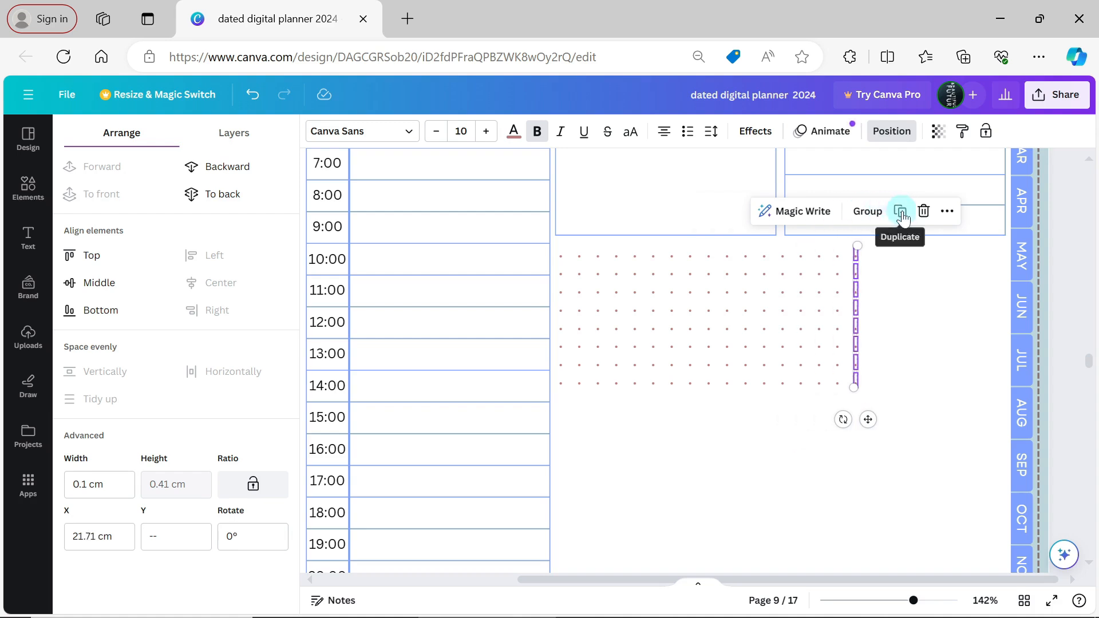
left_click(900, 211)
left_click(919, 212)
left_click(955, 212)
left_click(993, 212)
left_click(1010, 212)
left_click(780, 444)
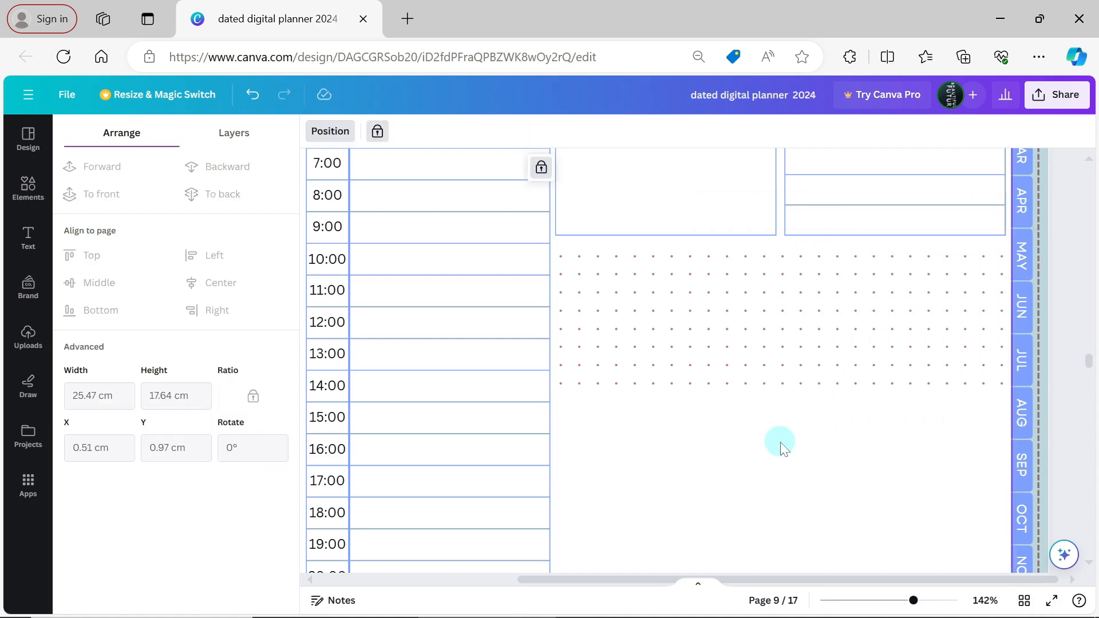
Duplicate the MOTIVATION table below the dotted grid at X 13.73 cm, Y 12.41 cm, and resize it to 12.09 × 6.05 cm.
scroll(749, 355, "up", 3)
scroll(749, 355, "up", 5)
left_click(733, 176)
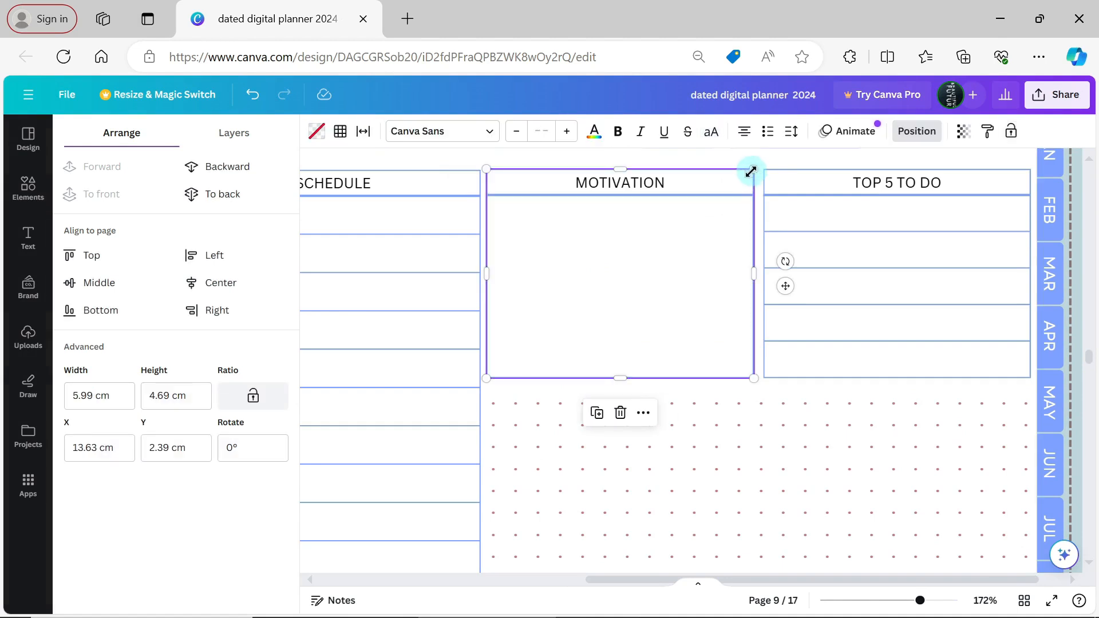
left_click(598, 412)
left_click_drag(803, 308, 745, 490)
left_click_drag(758, 402, 1033, 403)
left_click_drag(1089, 365, 1089, 368)
left_click_drag(761, 405, 761, 465)
Retitle the duplicated table below the dots as NOTES and left-align the heading.
left_click(694, 212)
type("NOT")
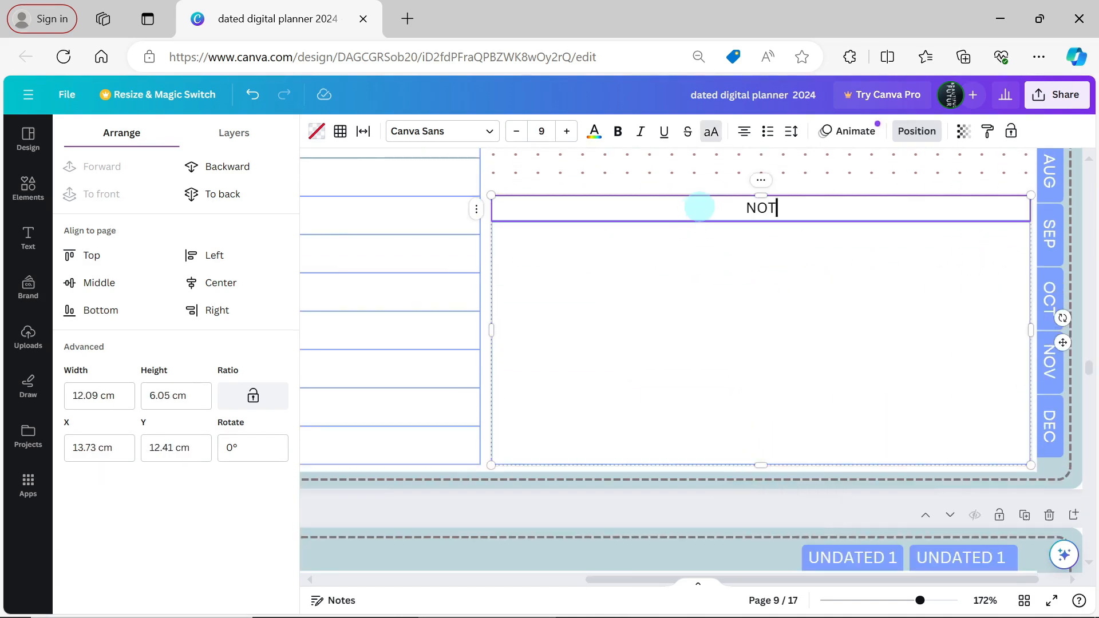
type("ES")
left_click(745, 131)
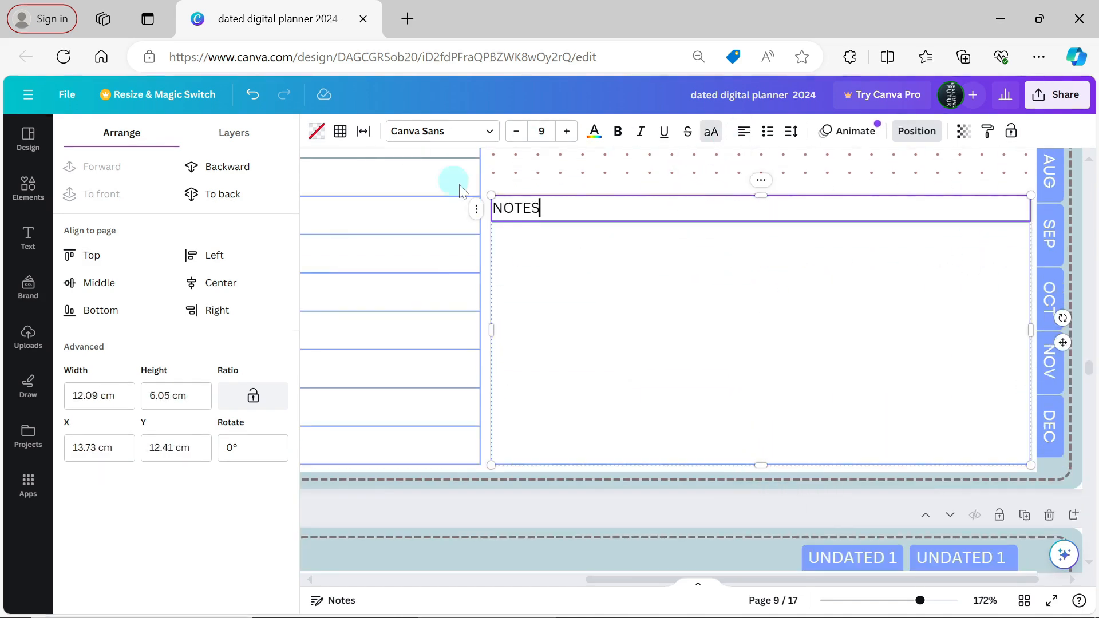
Remove the left, top and right borders of the NOTES heading cell by reducing their border weight.
left_click(341, 133)
left_click(350, 224)
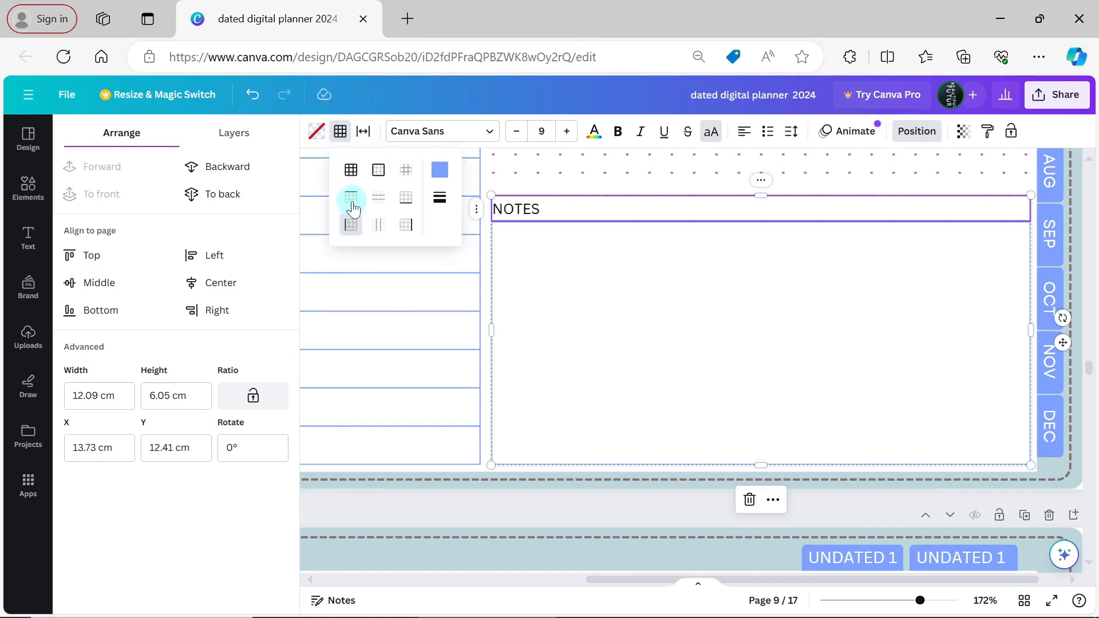
left_click(351, 200)
left_click(406, 224)
left_click(440, 197)
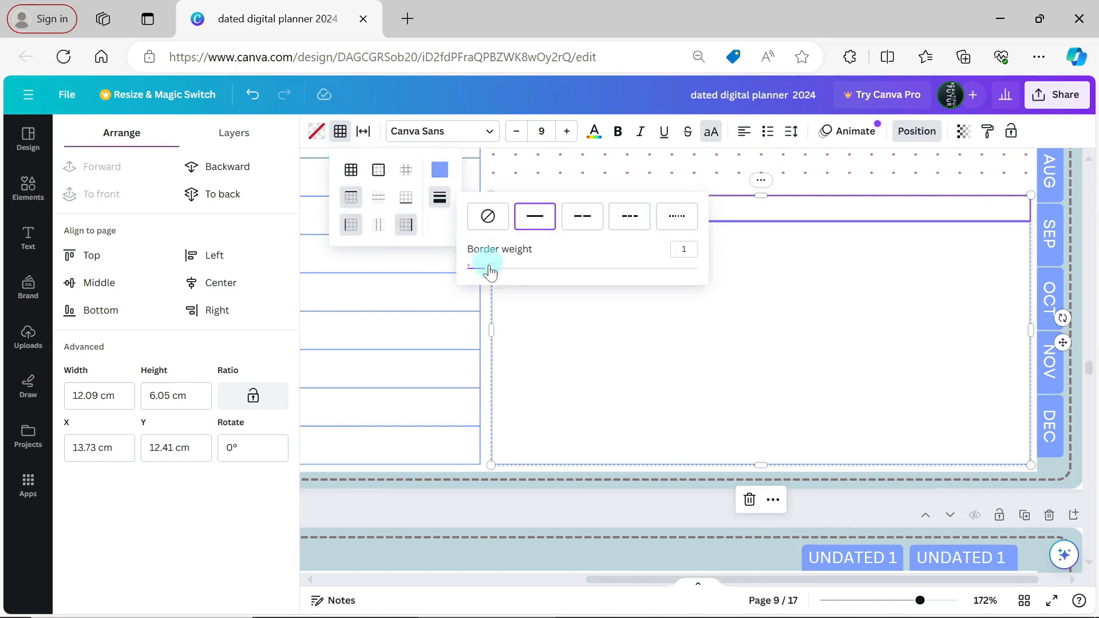
left_click_drag(490, 265, 462, 266)
left_click(452, 346)
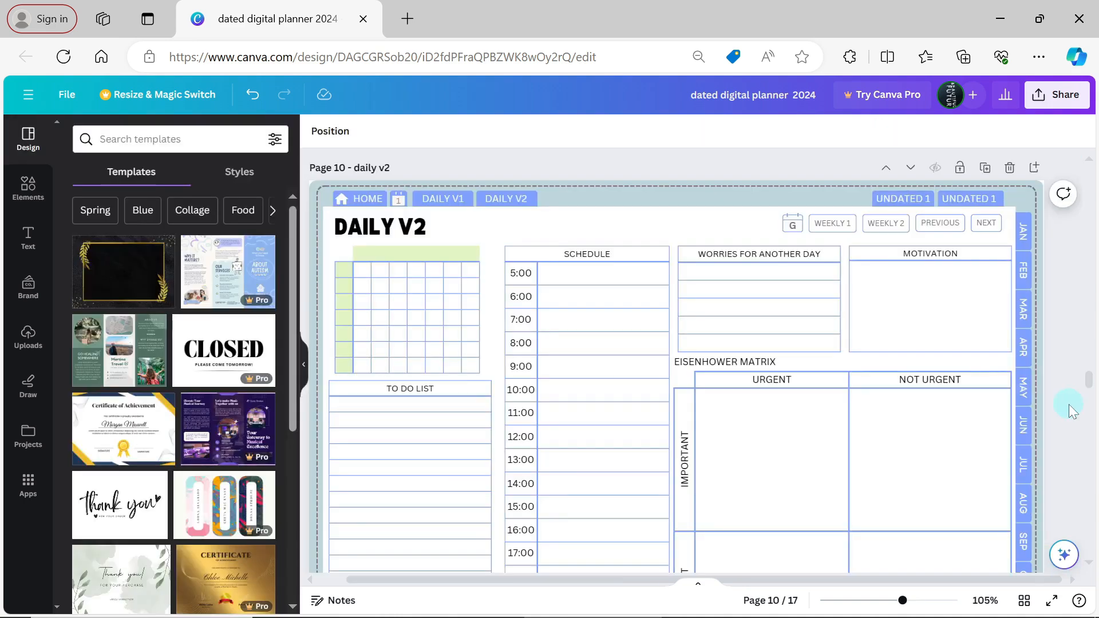
Draw a diagonal line across the DAILY V2 page from lower left to upper right with a line weight of 16.
key("l")
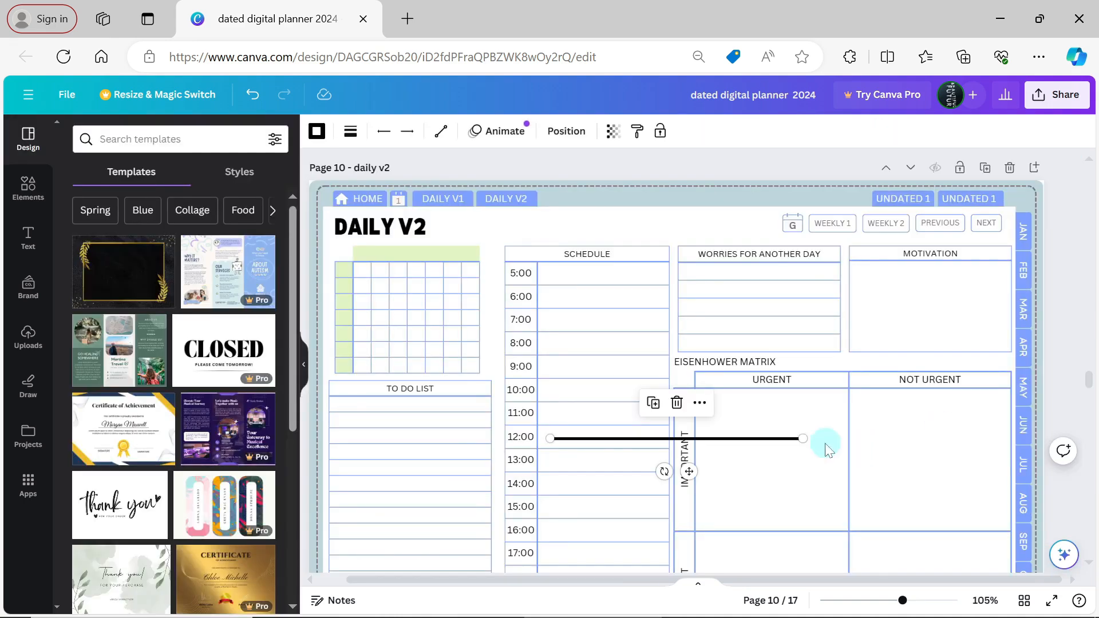
left_click_drag(810, 438, 1005, 232)
scroll(626, 376, "down", 2)
left_click_drag(552, 324, 380, 530)
left_click(351, 131)
left_click_drag(387, 252, 375, 258)
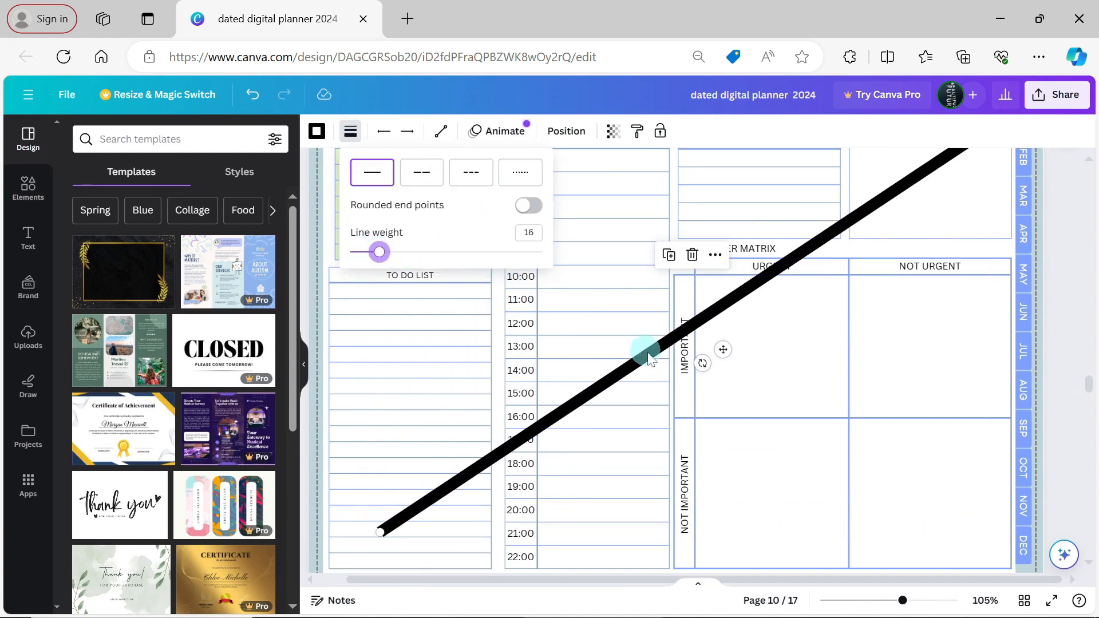
Duplicate the diagonal line and reposition its ends along the opposite diagonal to cross out the DAILY V2 page.
left_click(670, 255)
left_click_drag(393, 542, 420, 140)
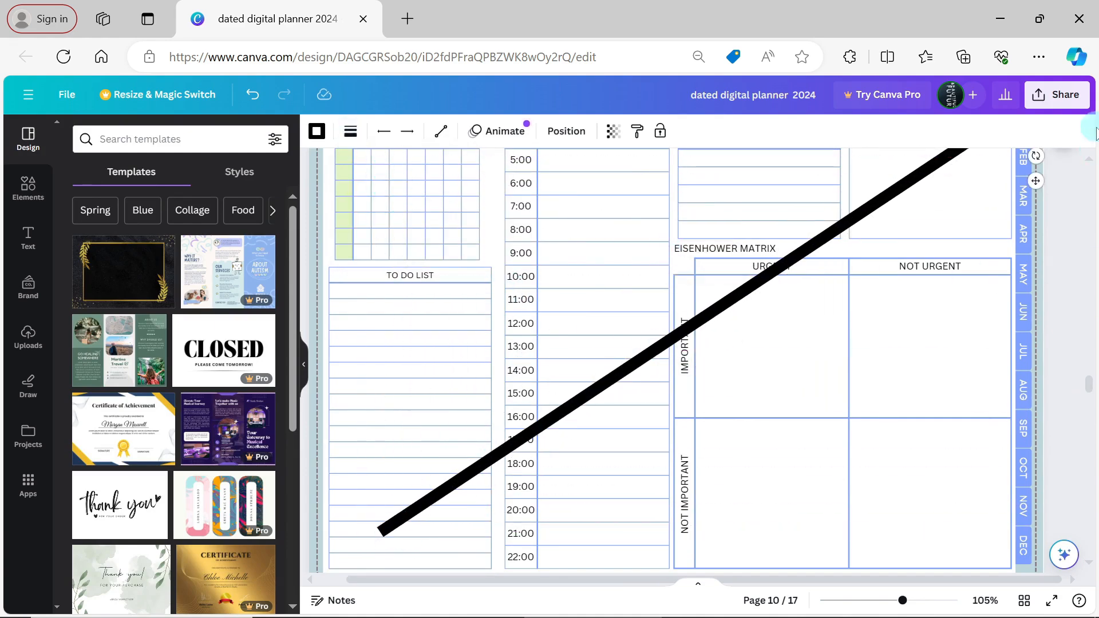
left_click_drag(1097, 133, 962, 523)
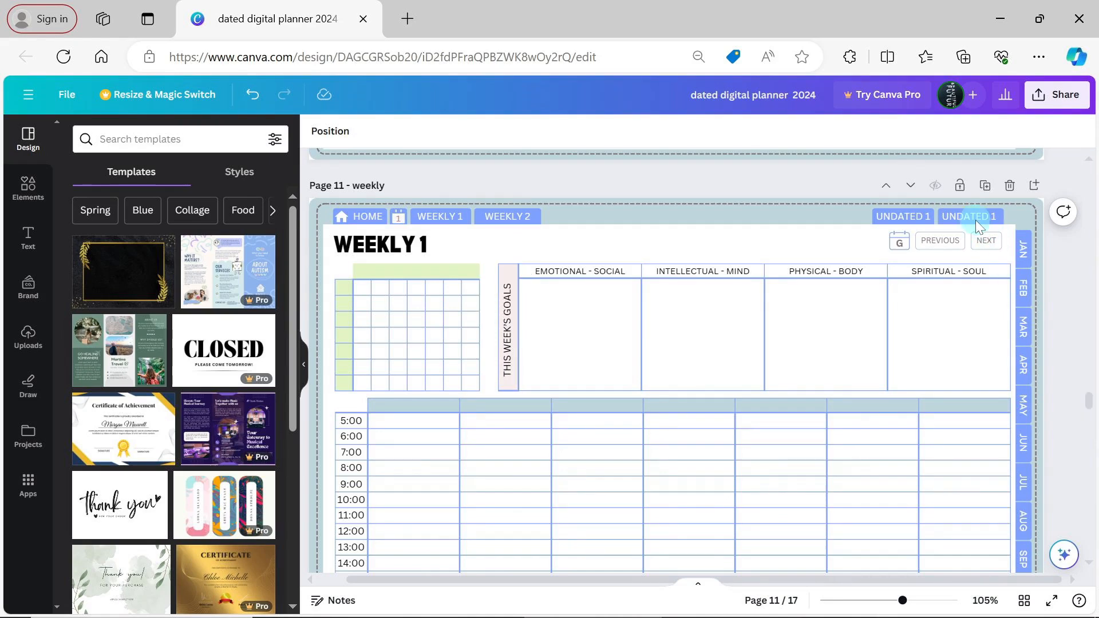
Delete the small green calendar table on the weekly page and shorten the page title to WEEKLY.
left_click(474, 300)
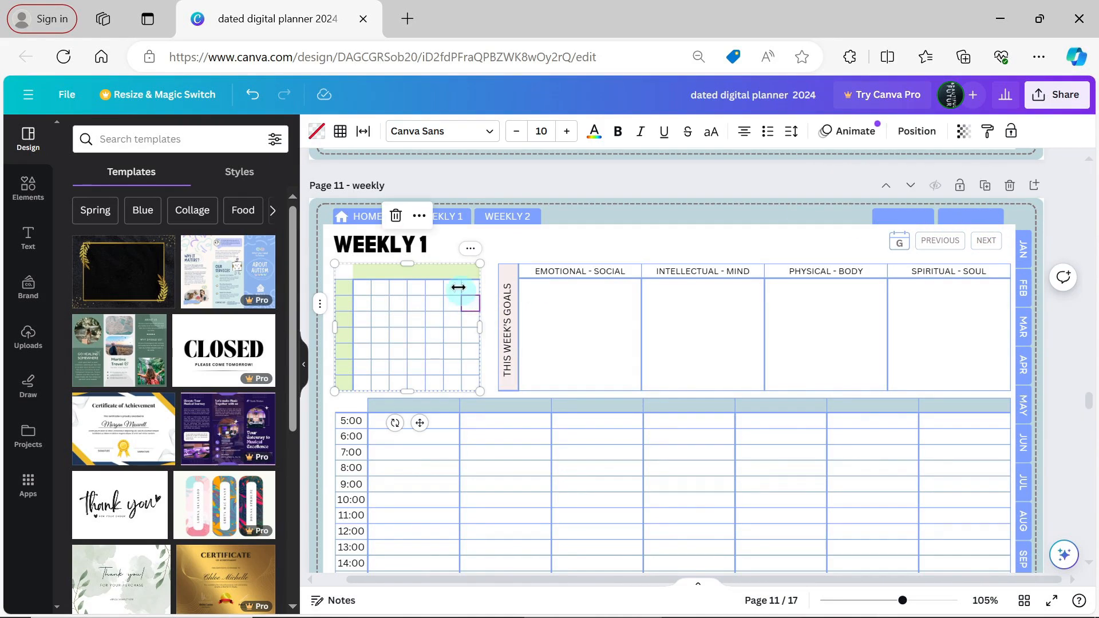
left_click(396, 216)
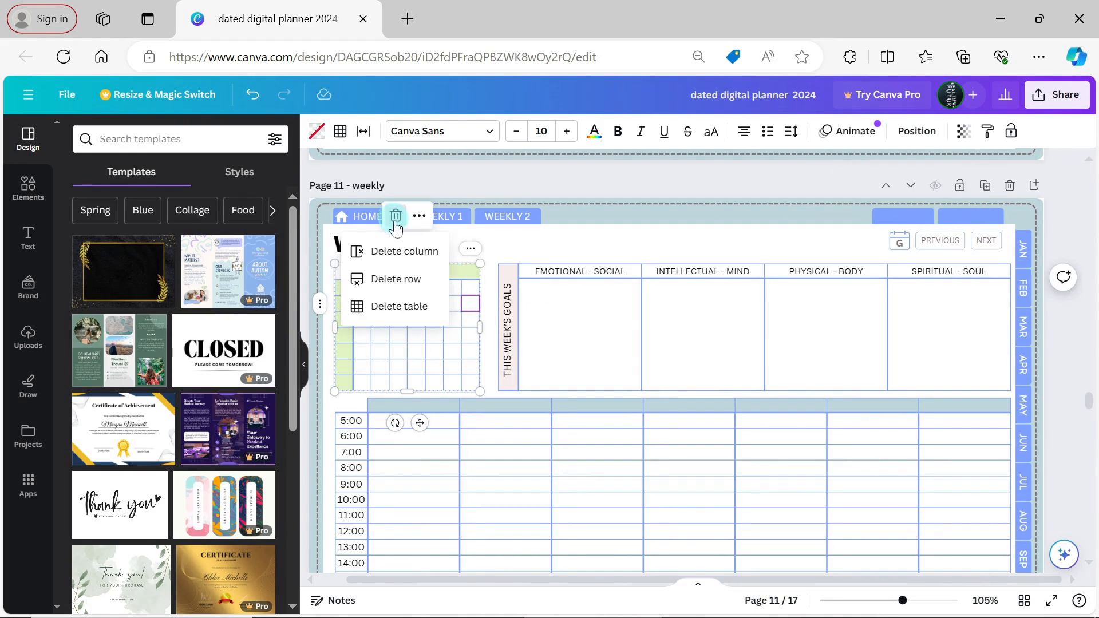
left_click(401, 310)
double_click(433, 245)
key("BackSpace")
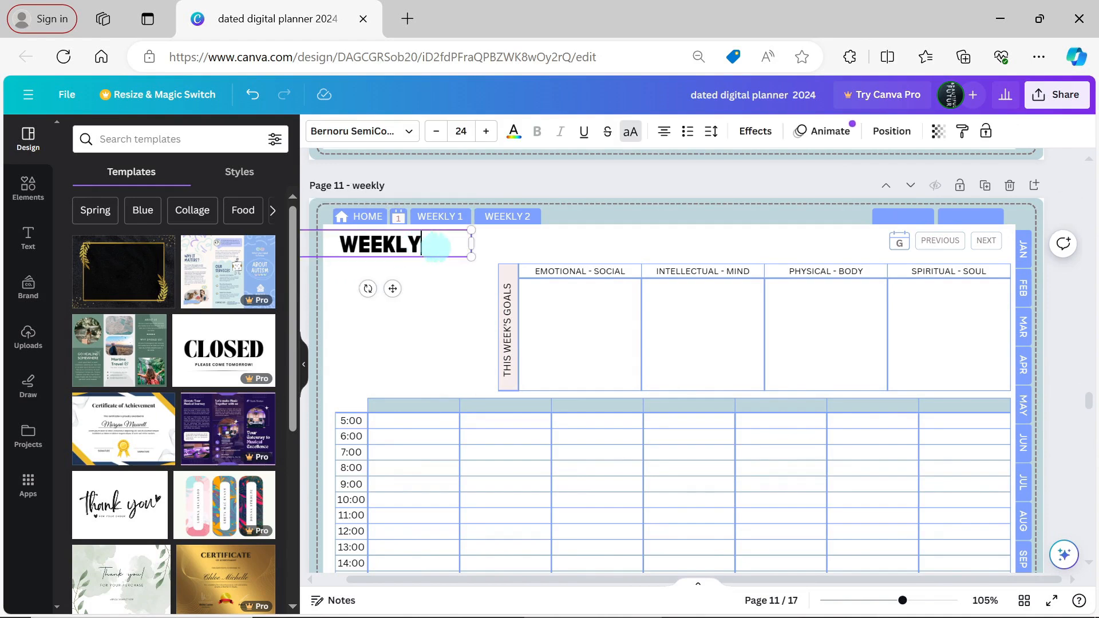
left_click(458, 292)
Copy the blank blue-headed calendar table and the NOTES and RECIPES labels with their icons from the DAILY page to the weekly page.
left_click_drag(1090, 402, 1091, 361)
left_click(448, 222)
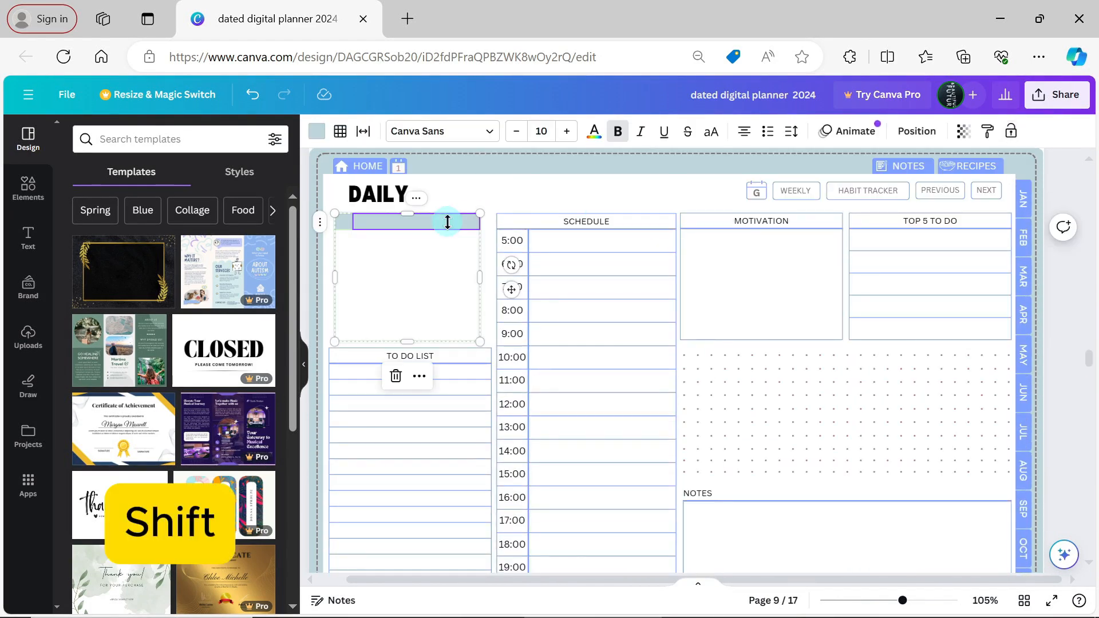
left_click(512, 290)
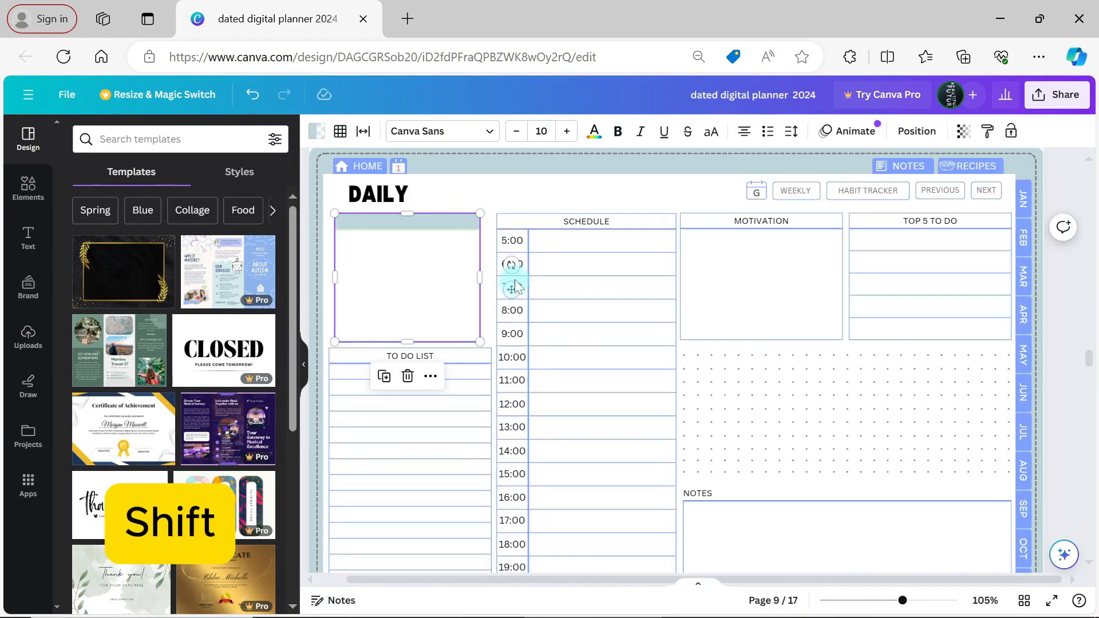
left_click(974, 167, "shift")
left_click(918, 167, "shift")
left_click(882, 168, "shift")
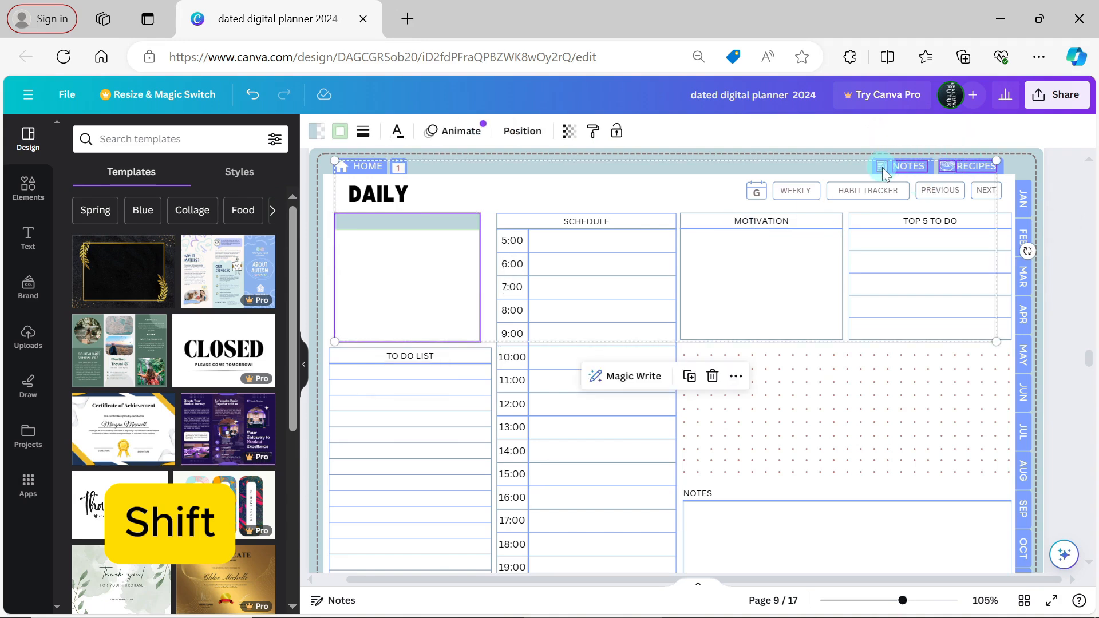
key("ctrl+c")
left_click_drag(1090, 358, 1088, 399)
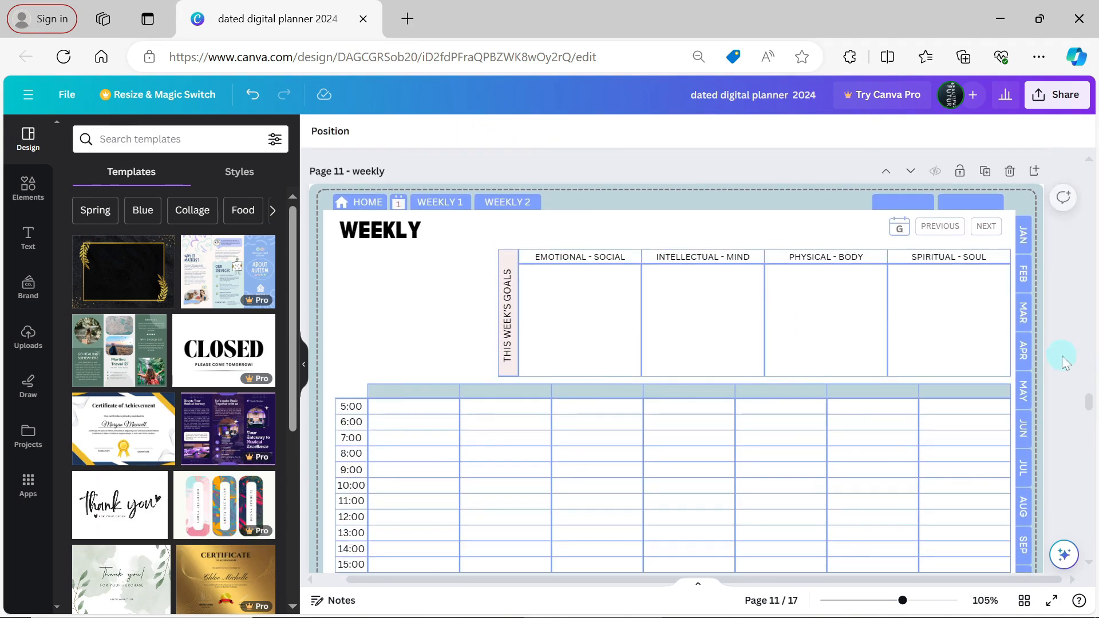
key("ctrl+v")
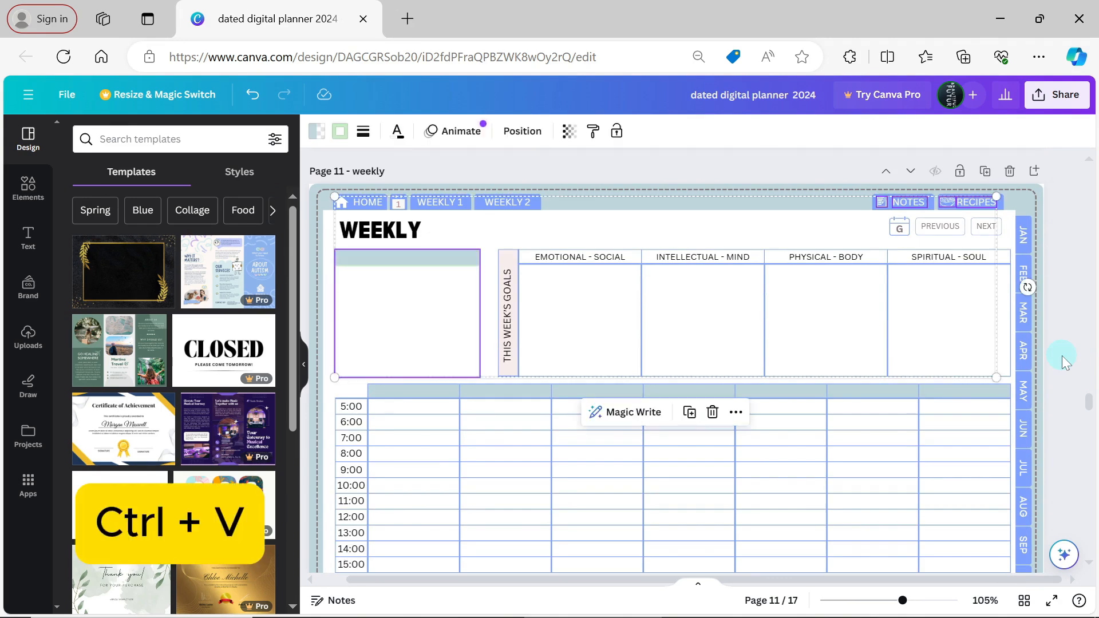
left_click(1063, 356)
Rename the WEEKLY 1 navigation tab on the weekly page as WEEKLY.
left_click_drag(903, 600, 927, 601)
left_click_drag(1090, 401, 1088, 398)
left_click_drag(653, 580, 489, 580)
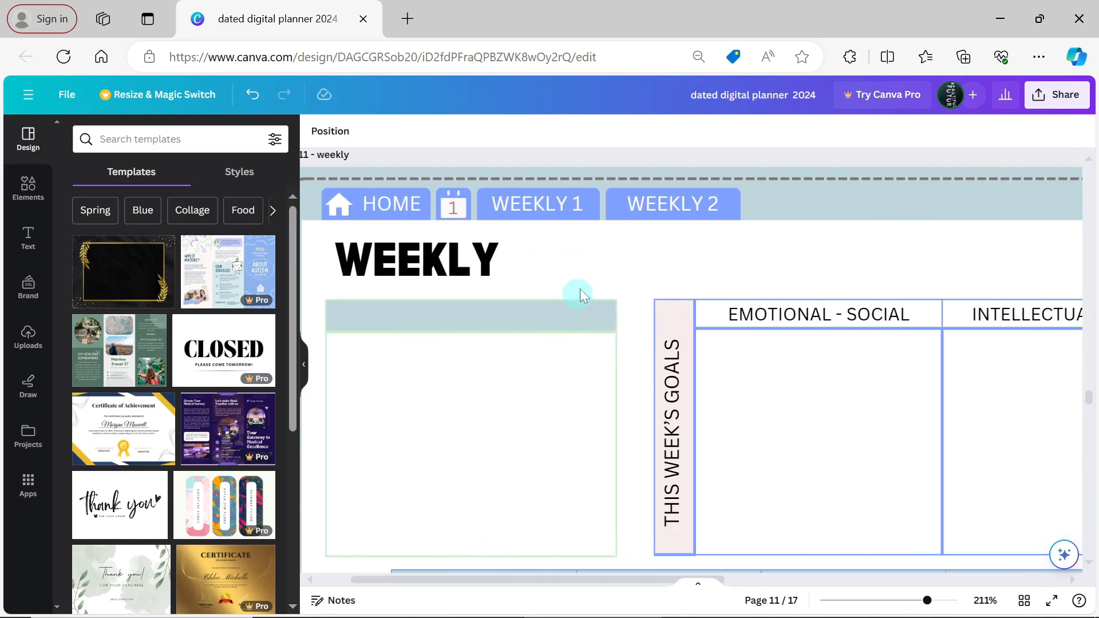
left_click(571, 204)
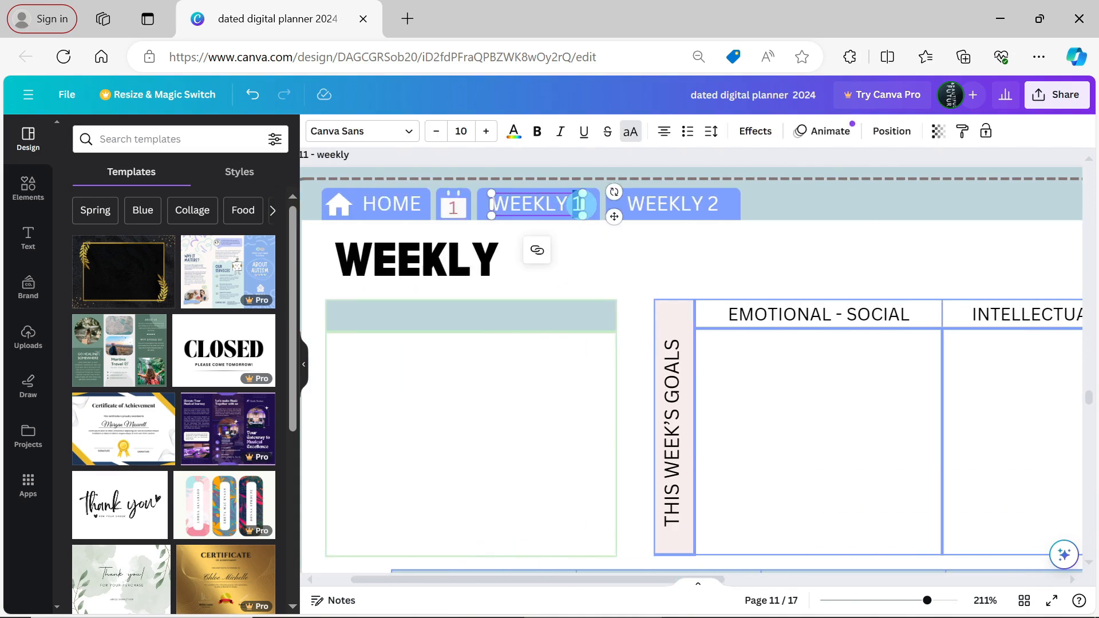
key("BackSpace")
left_click(787, 219)
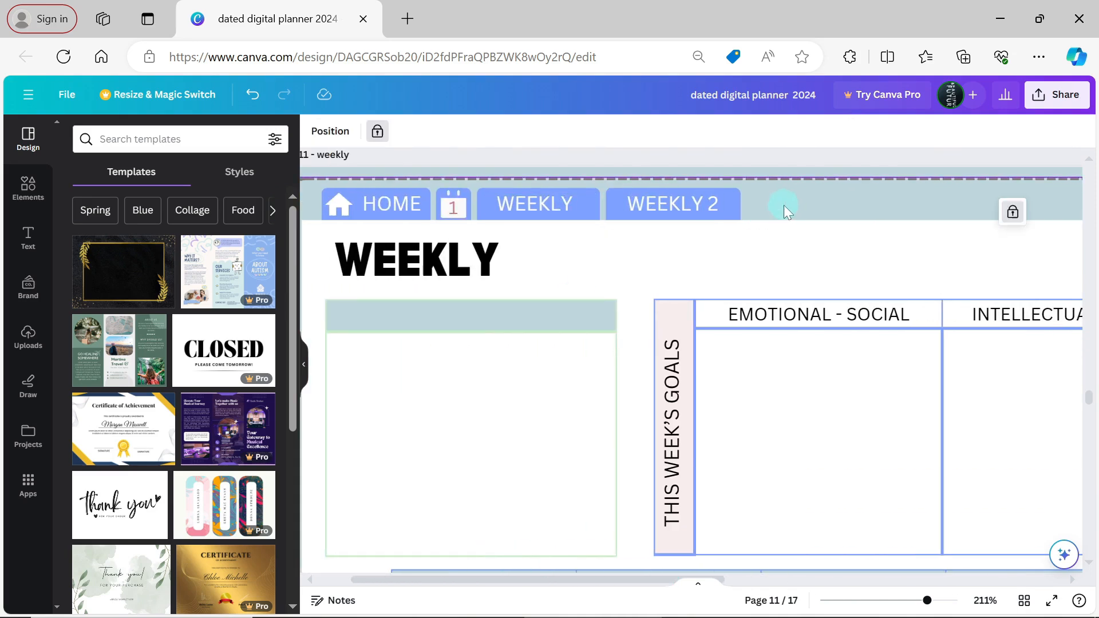
Rename the WEEKLY 2 navigation tab as HABIT TRACKER and widen its shape to fit the label.
left_click(697, 203)
type("HABIT TRACKER")
left_click(787, 199)
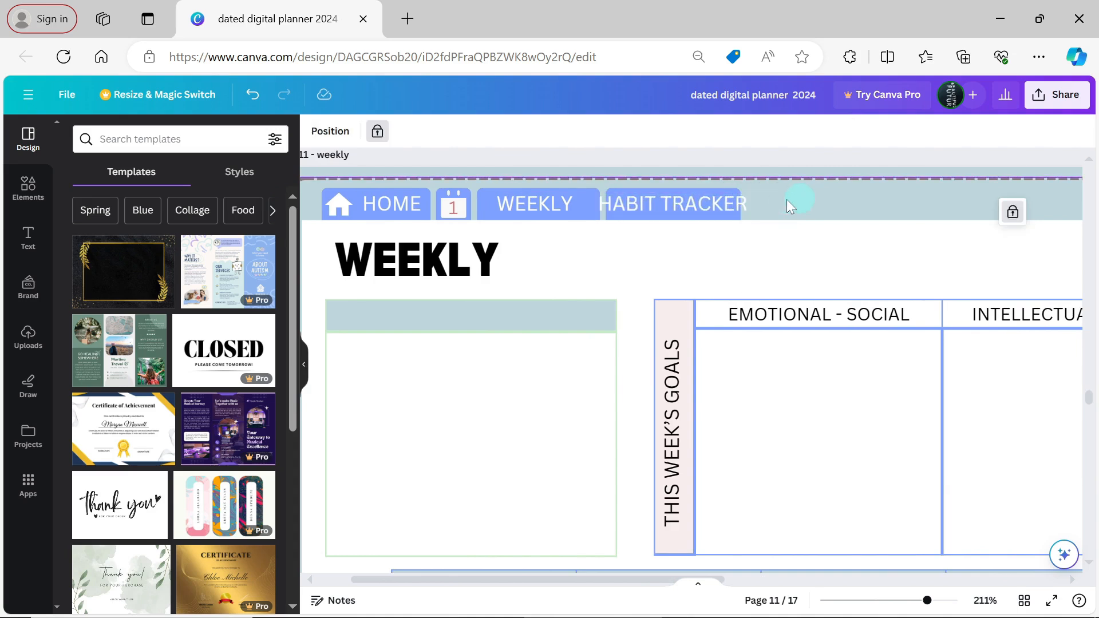
left_click(726, 189)
mouse_move(776, 216)
left_mouse_down()
mouse_move(738, 217)
mouse_move(795, 216)
mouse_move(776, 216)
left_mouse_up()
left_click(814, 215)
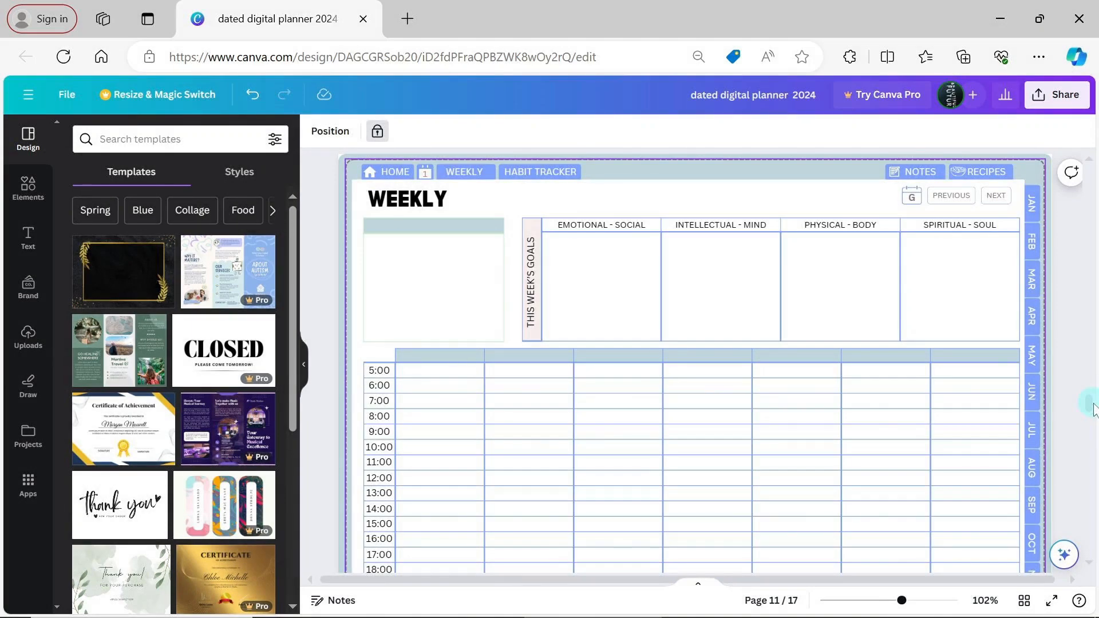
Fill the THIS WEEK'S GOALS cell with the pink colour #ffbabb.
left_click(531, 230)
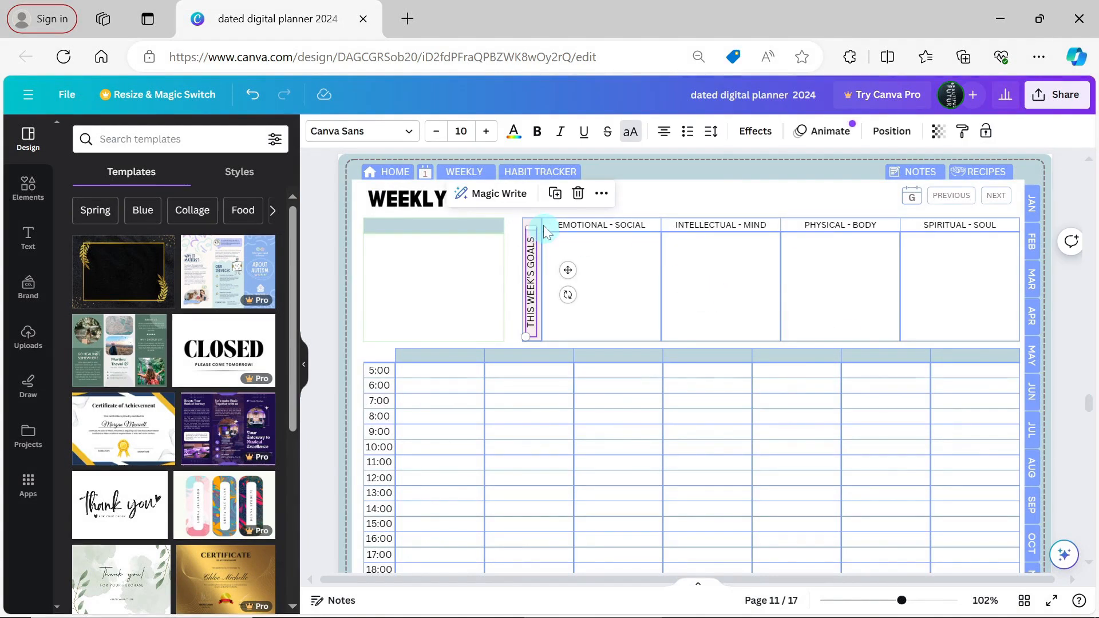
left_click(540, 225)
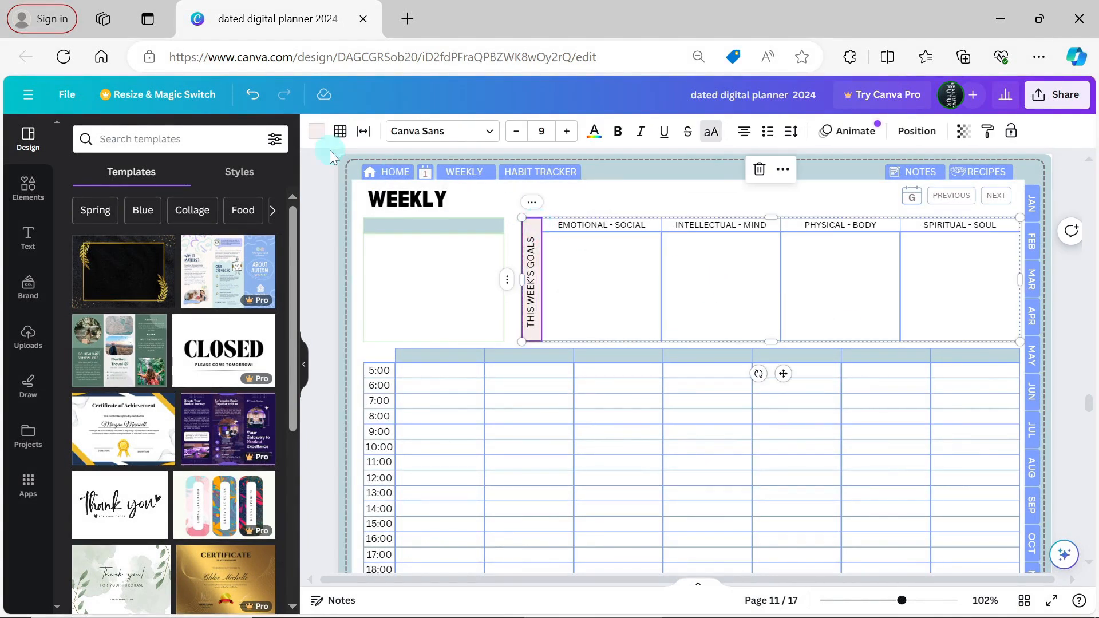
left_click(317, 131)
scroll(269, 298, "down", 3)
left_click(263, 303)
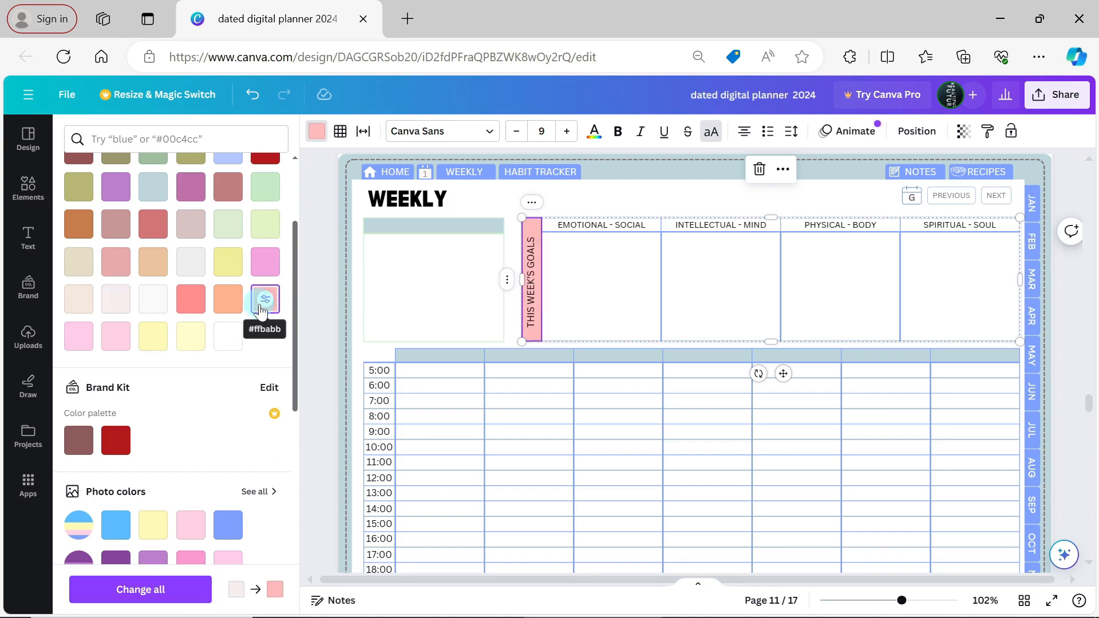
Fill the header row cells of the weekly hourly table with the light pink #FFD9F5.
left_click(449, 353)
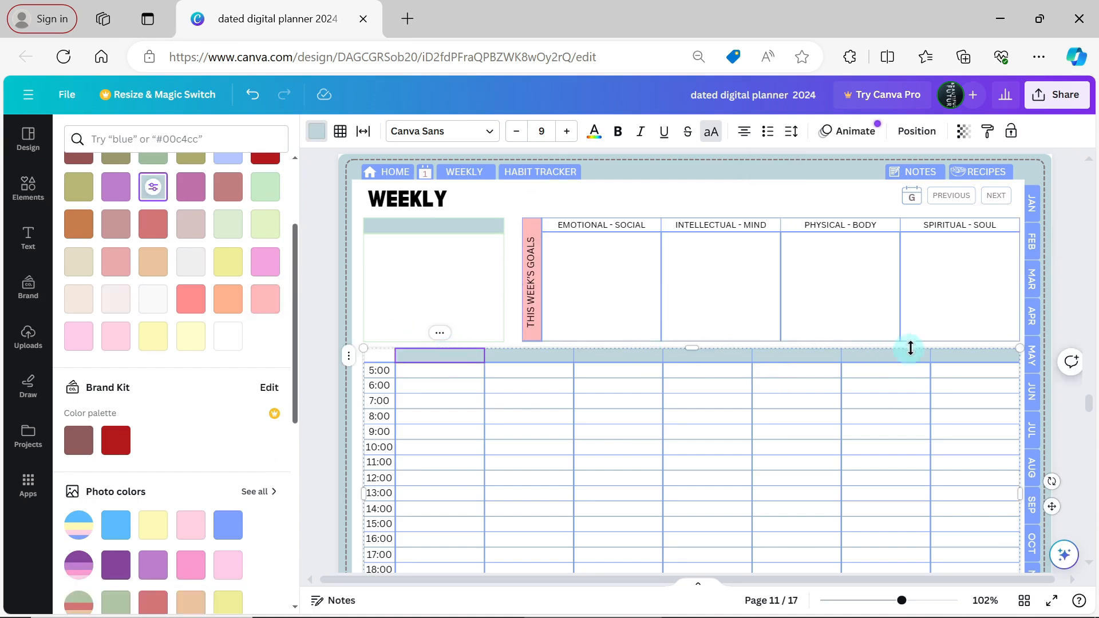
left_click(973, 355, "shift")
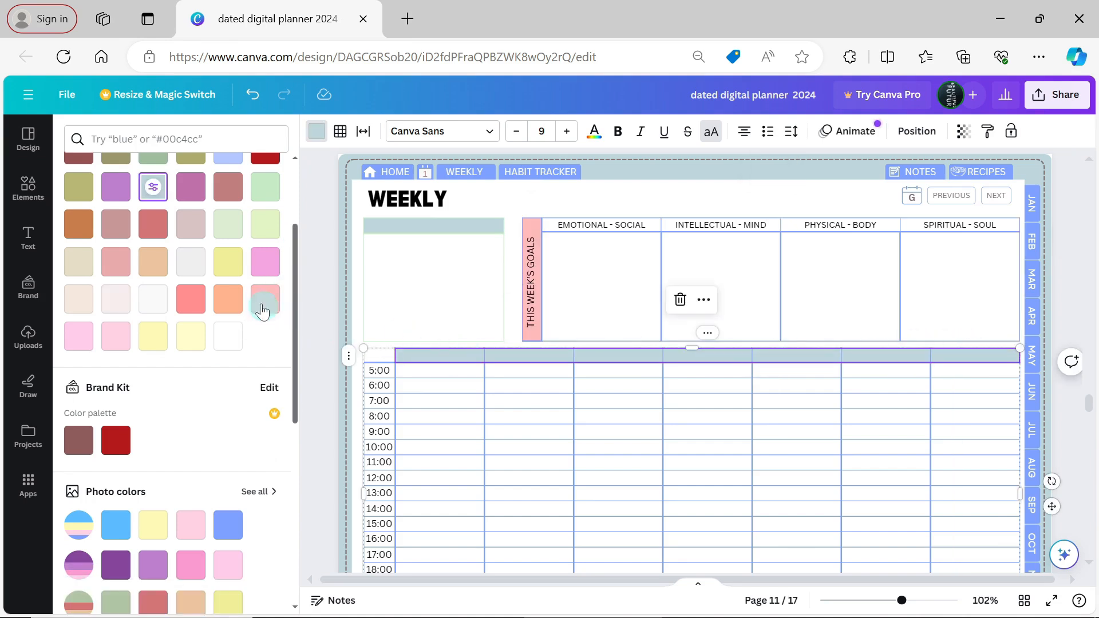
left_click(267, 271)
left_click(264, 262)
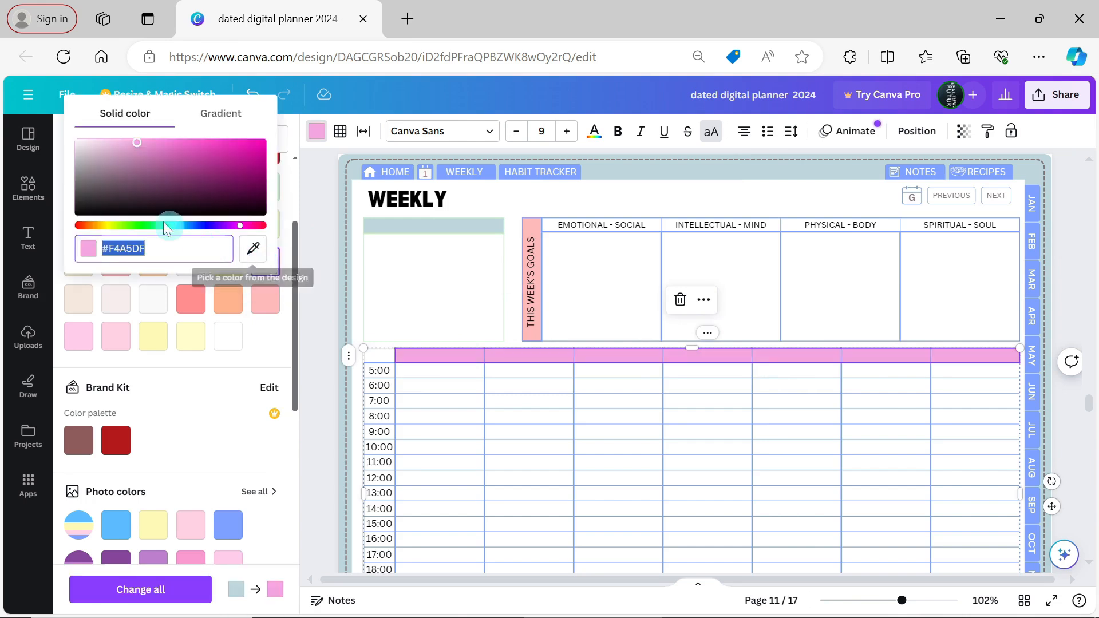
left_click_drag(136, 144, 109, 143)
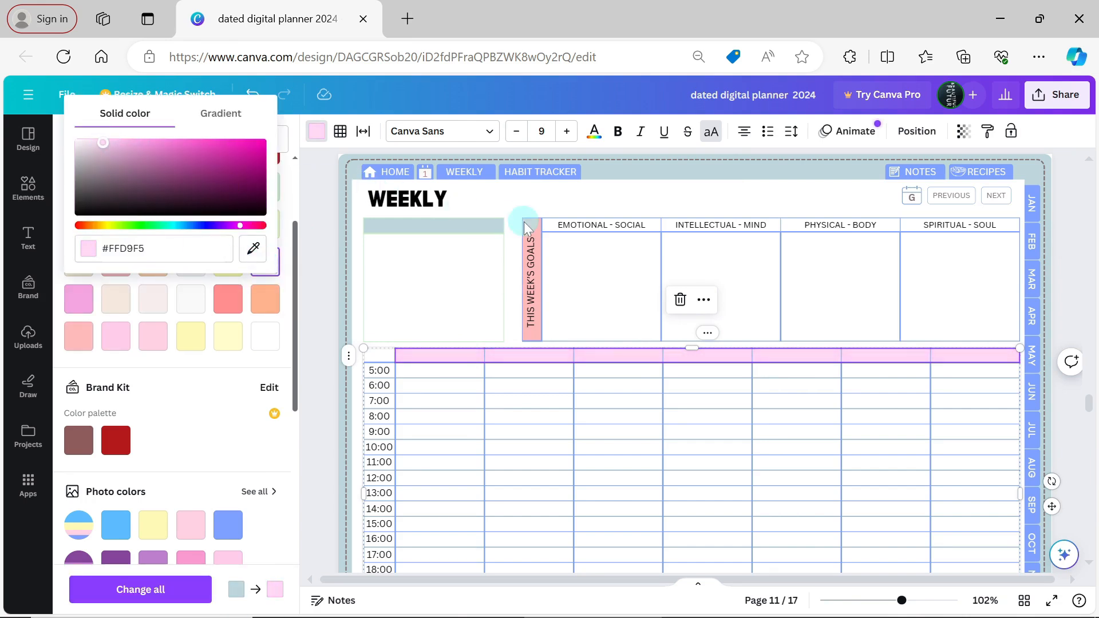
left_click(534, 206)
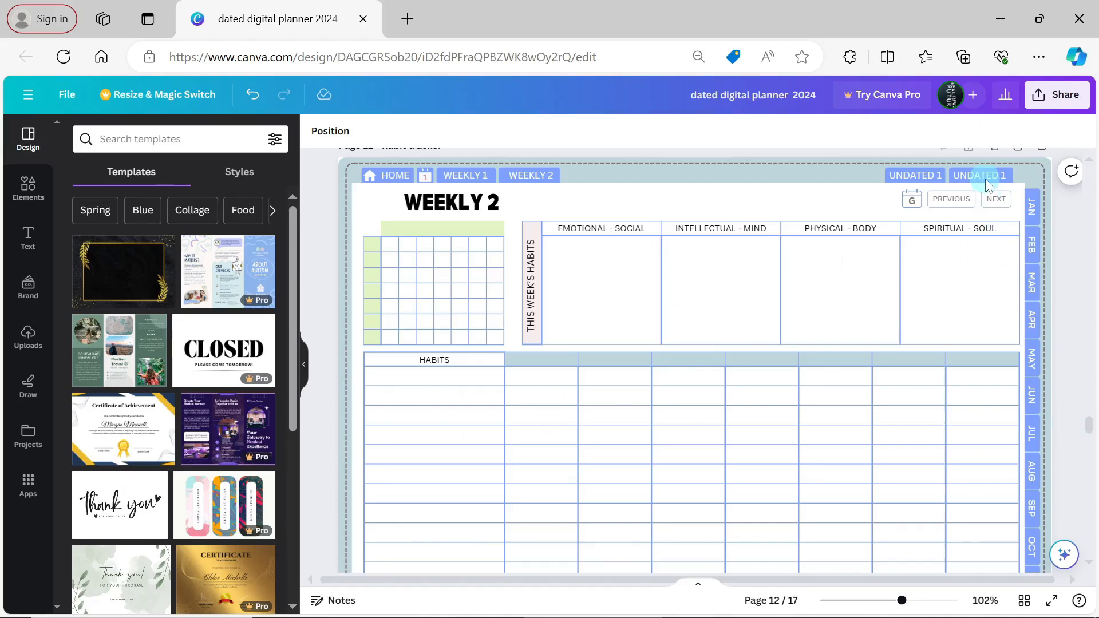
On the habit tracker page, delete both UNDATED 1 labels, the WEEKLY 2 label with its tab shape, and the WEEKLY 1 label.
left_click(986, 179)
key("Delete")
left_click(931, 177)
key("Delete")
left_click(543, 174)
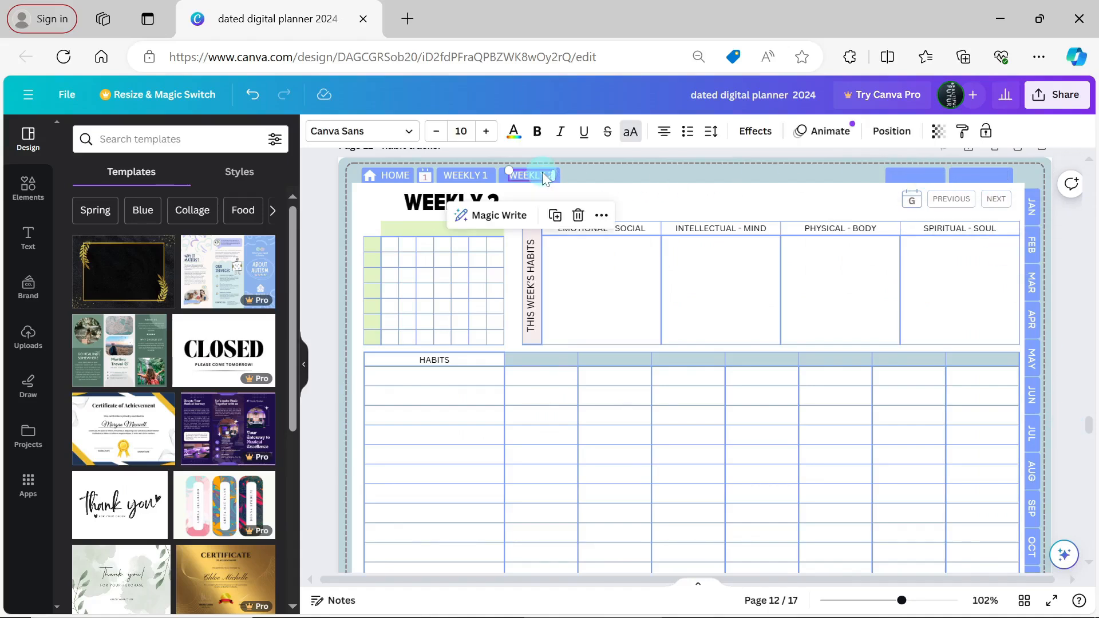
key("Delete")
left_click(553, 174)
key("Delete")
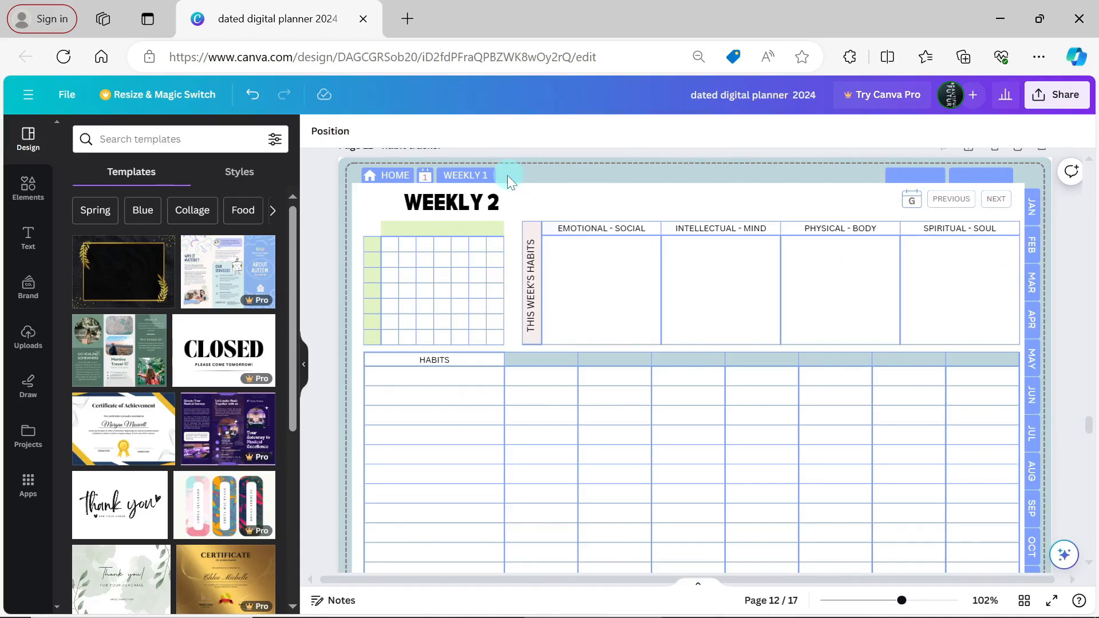
left_click(476, 176)
key("Delete")
Retitle the WEEKLY 2 page as HABIT TRACKER and delete its small green calendar table.
double_click(480, 203)
type("HABIT TRACKER")
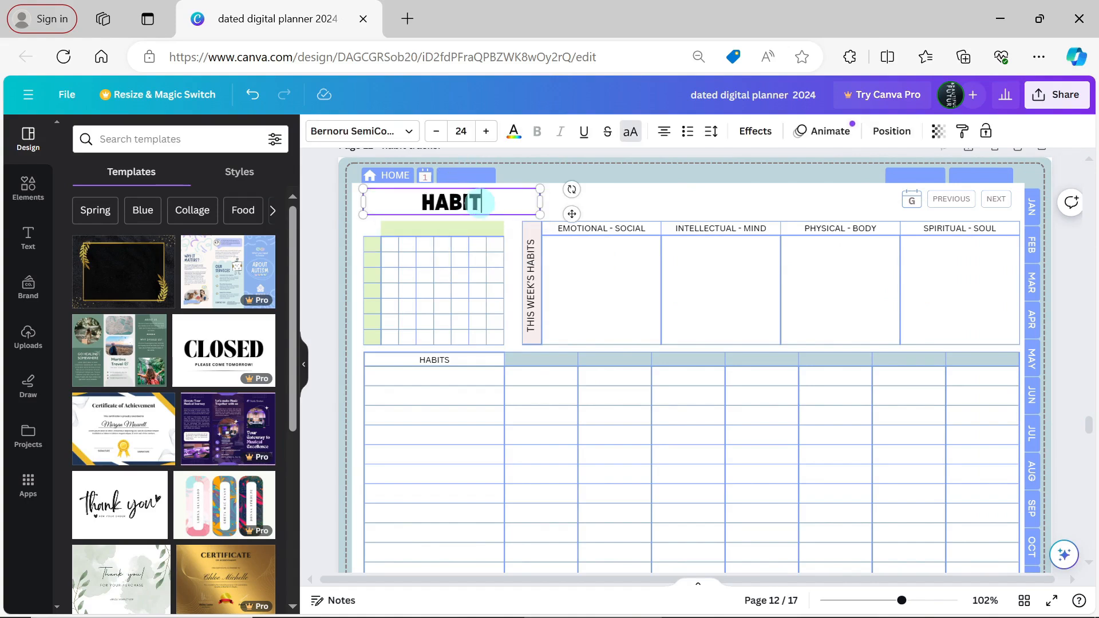
left_click(470, 227)
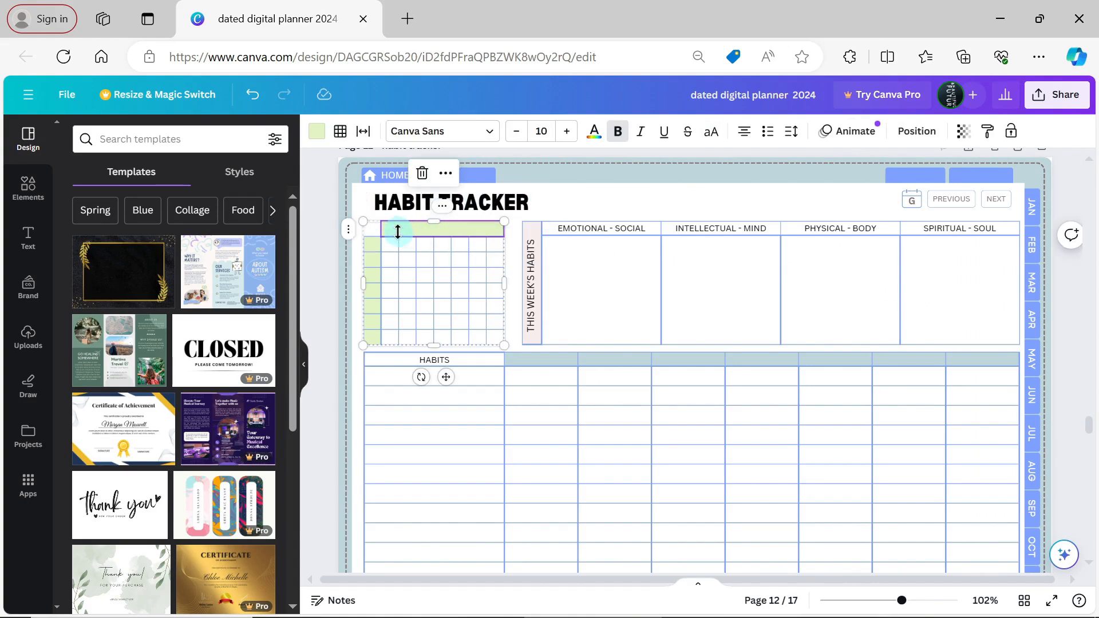
left_click(366, 222)
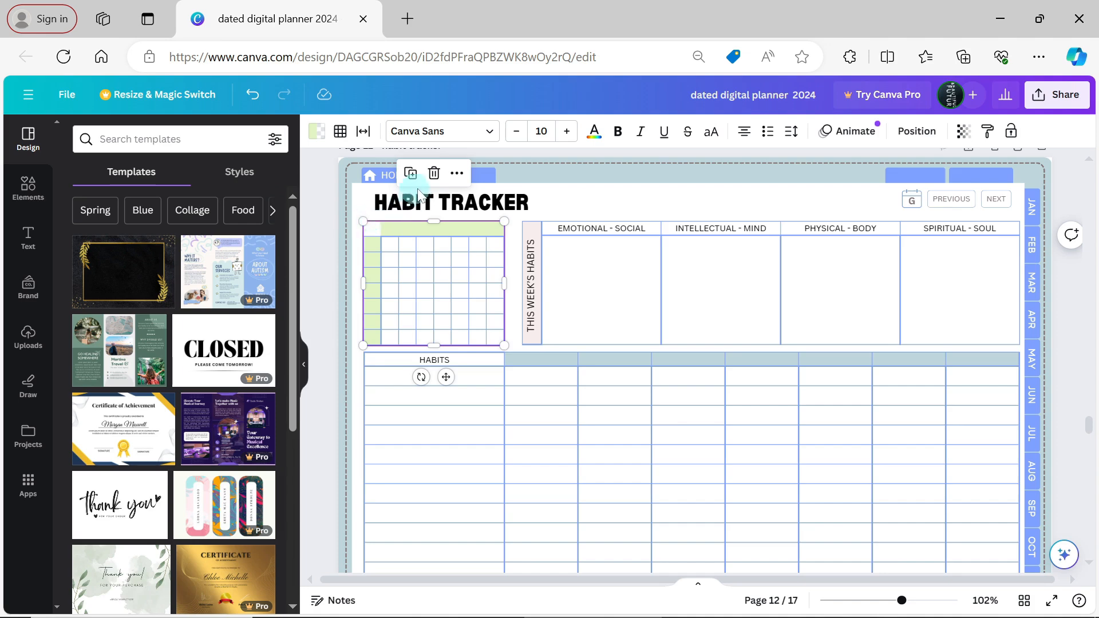
left_click(434, 174)
Copy the NOTES, RECIPES, HABIT TRACKER and WEEKLY tab items and the blank calendar table from the weekly page to the habit tracker page.
scroll(897, 414, "up", 10)
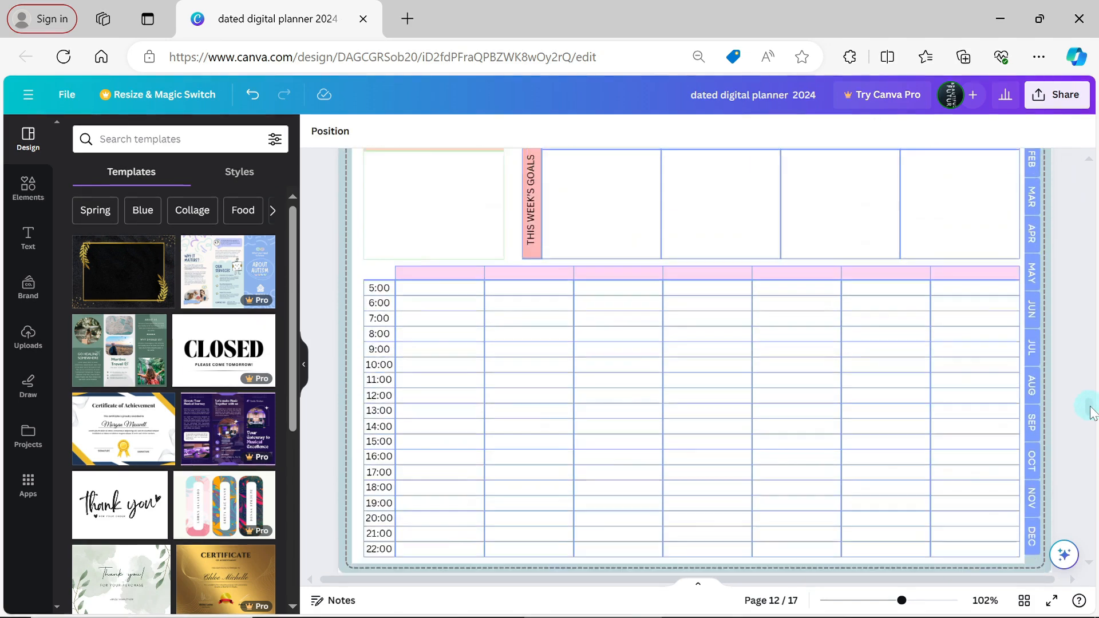
left_click(998, 228, "shift")
left_click(920, 226, "shift")
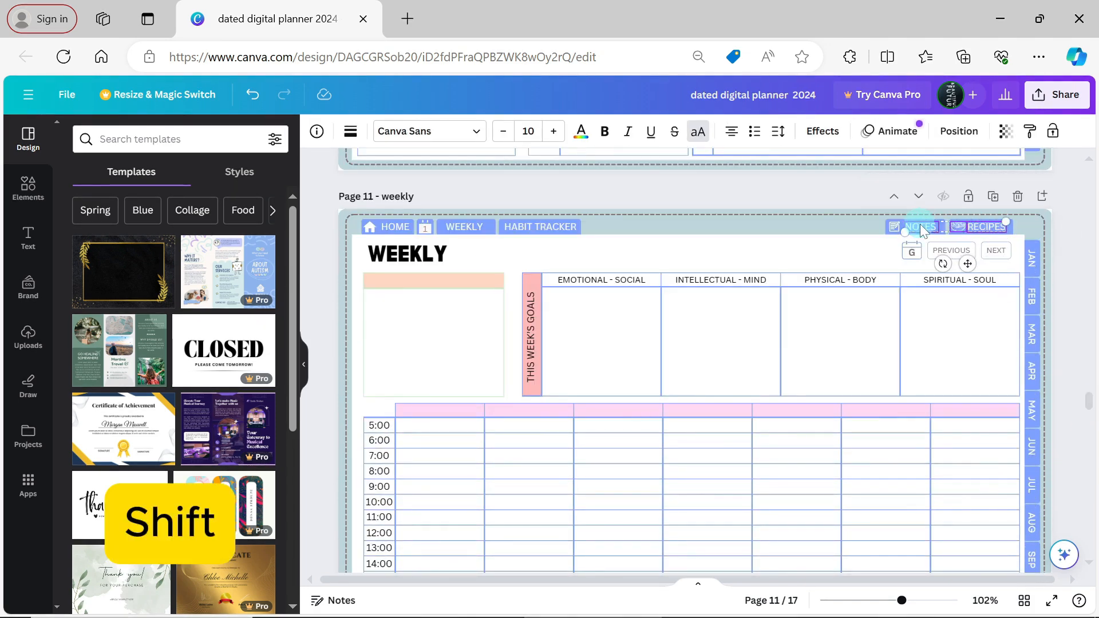
left_click(564, 227, "shift")
left_click(478, 226, "shift")
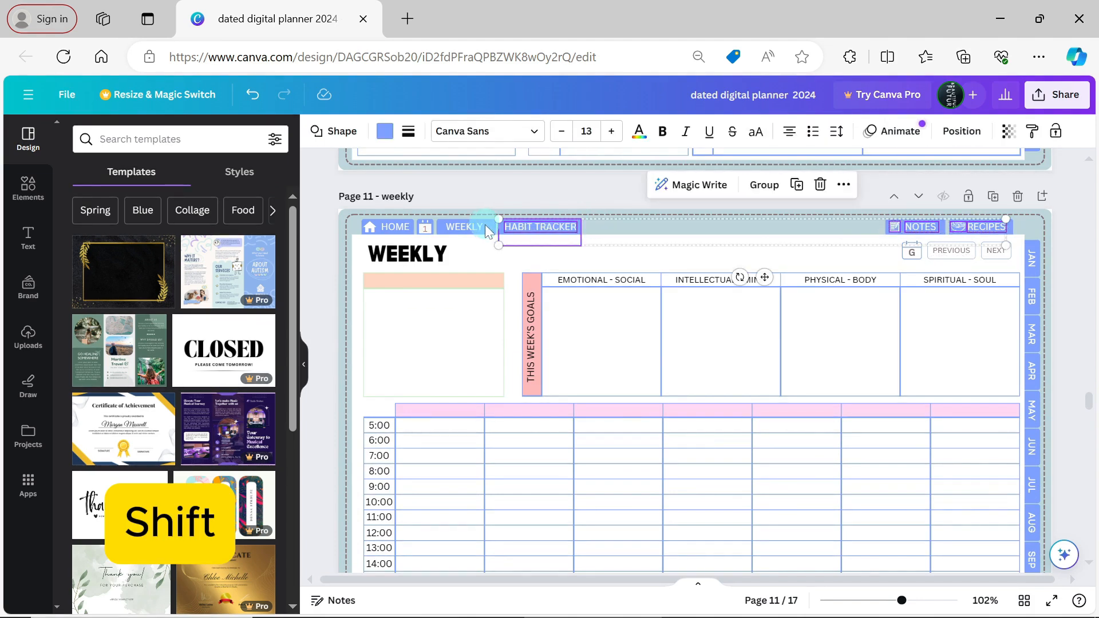
left_click(407, 279, "shift")
key("ctrl+c")
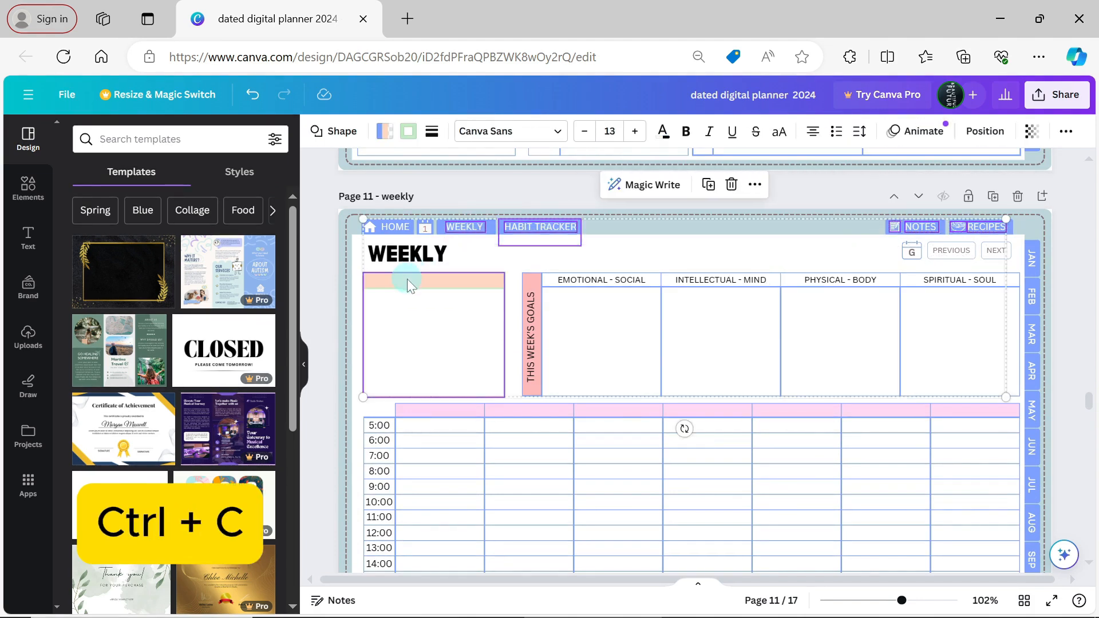
scroll(1070, 370, "down", 8)
key("ctrl+v")
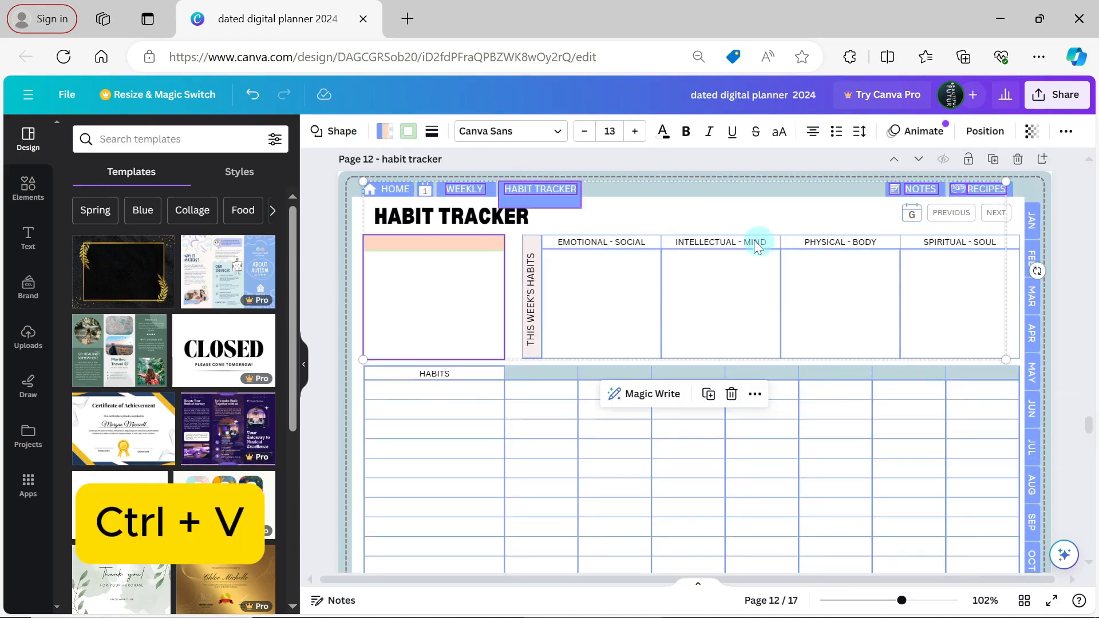
Send the pasted HABIT TRACKER tab shape backward in the layer order so it sits behind the white page area.
left_click(574, 199)
right_click(574, 200)
mouse_move(676, 367)
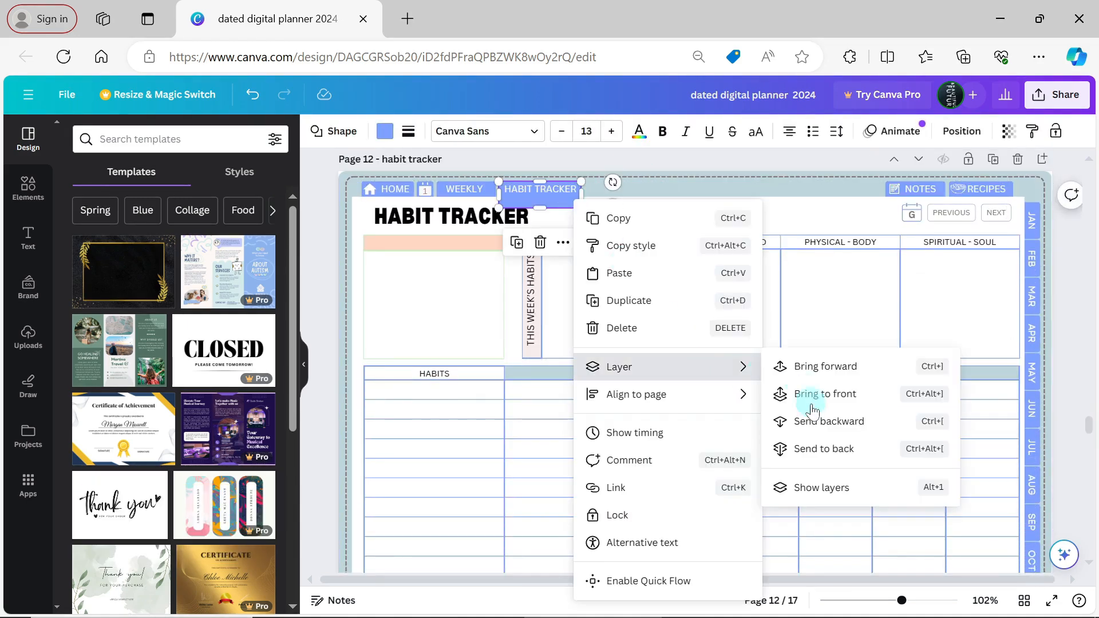
left_click(812, 404)
right_click(567, 197)
mouse_move(675, 324)
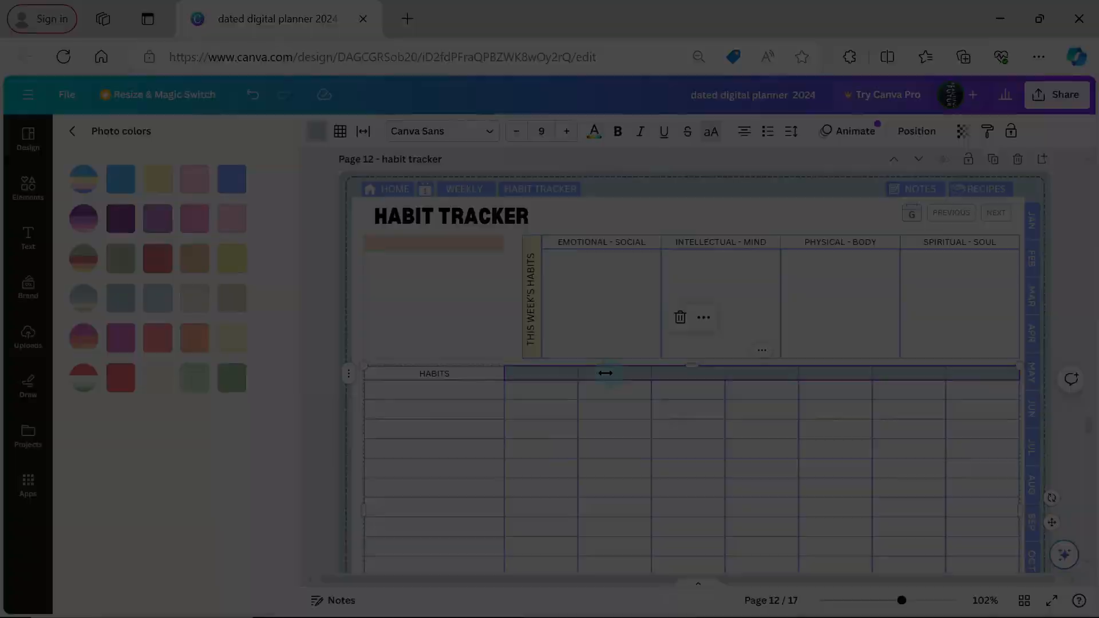
Fill the first three blank header cells of the habits table with light green, orange and beige.
left_click(562, 373)
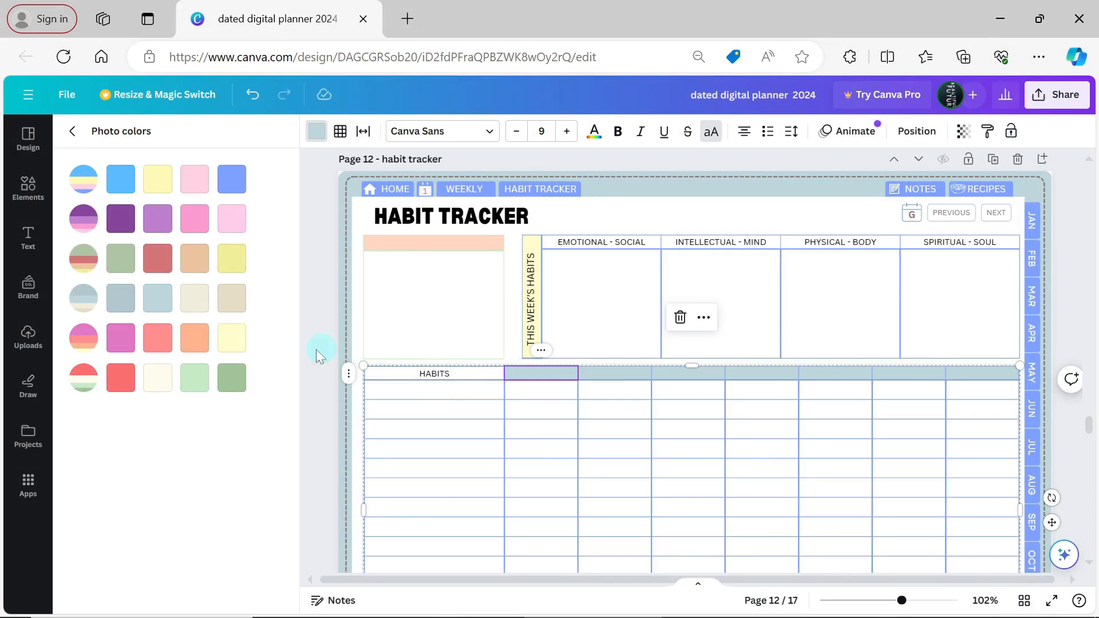
left_click(232, 337)
left_click(203, 377)
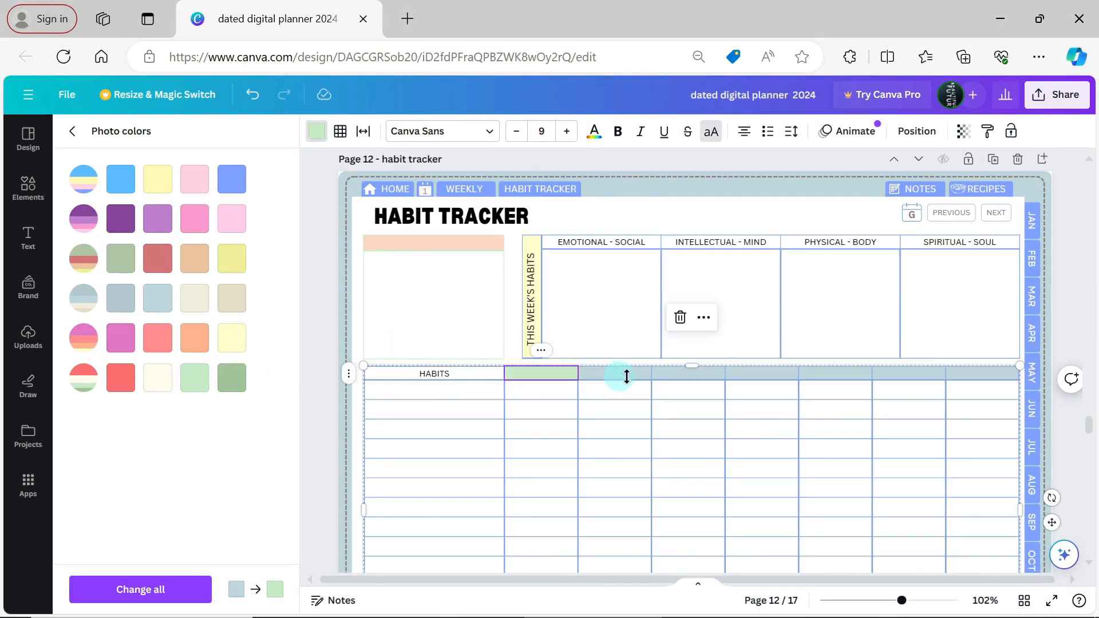
left_click(626, 375)
left_click(198, 345)
left_click(676, 374)
left_click(196, 300)
Fill the remaining four header cells of the habits table with pink, light pink, blue and grey-blue.
left_click(764, 373)
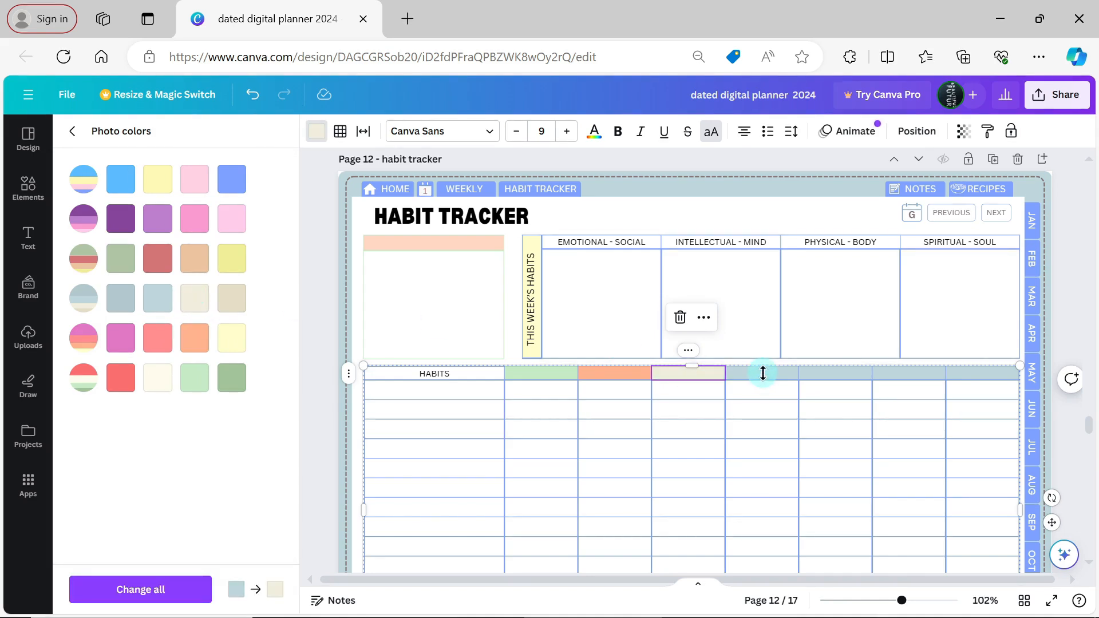
left_click(195, 218)
left_click(835, 374)
left_click(195, 178)
left_click(909, 373)
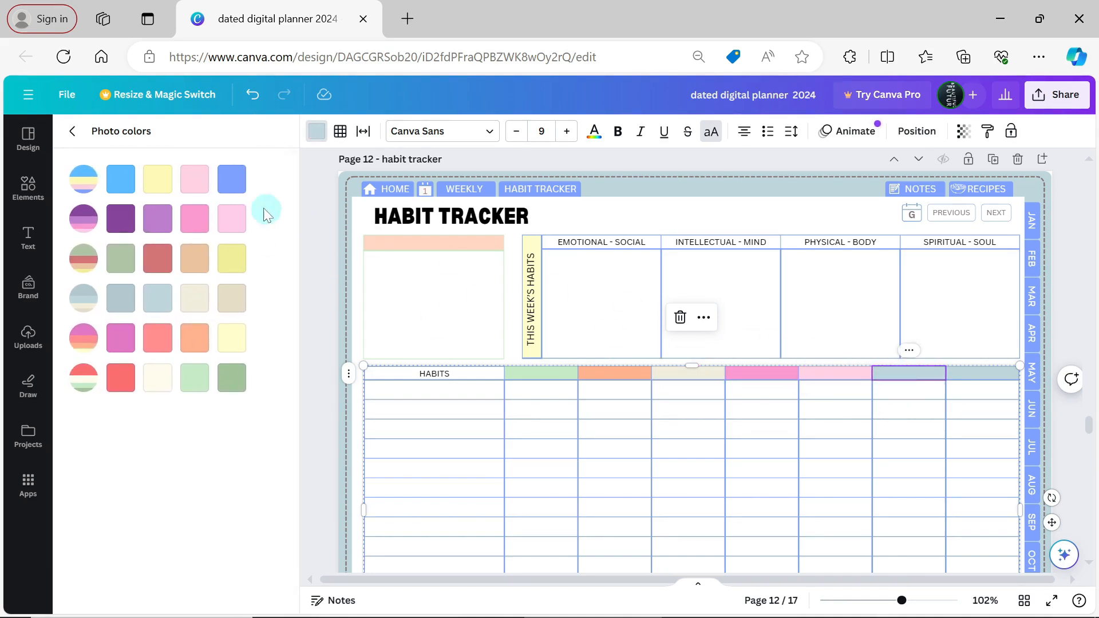
left_click(233, 181)
left_click(973, 374)
left_click(131, 303)
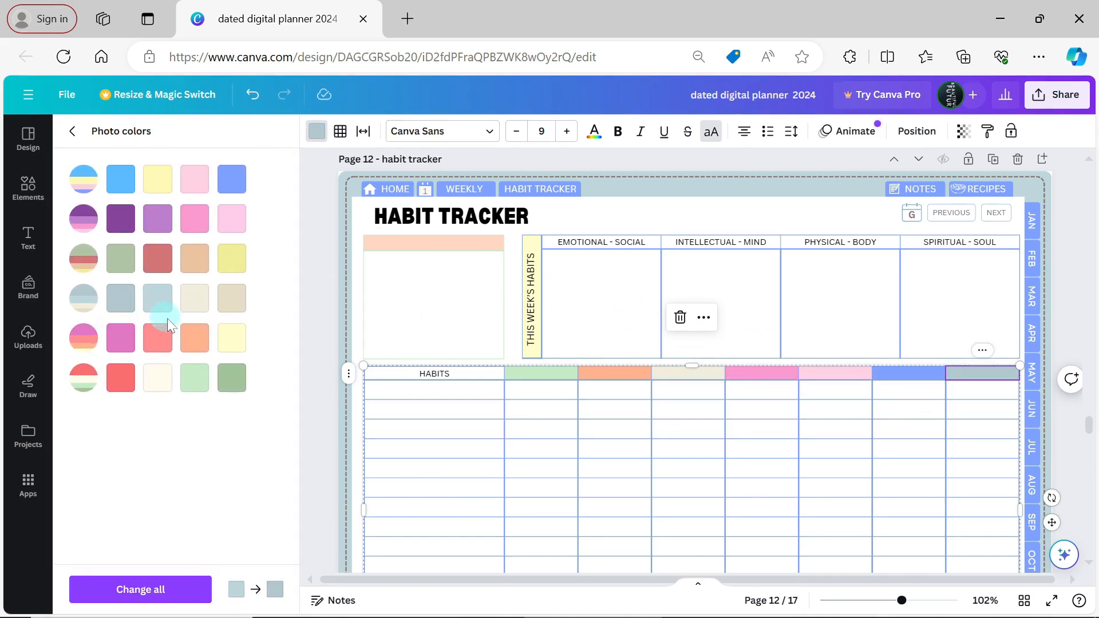
Lighten the grey-blue fill of the last habits header cell and open the blue header cell's #7ea1ff colour for adjustment.
left_click(70, 131)
left_click(155, 191)
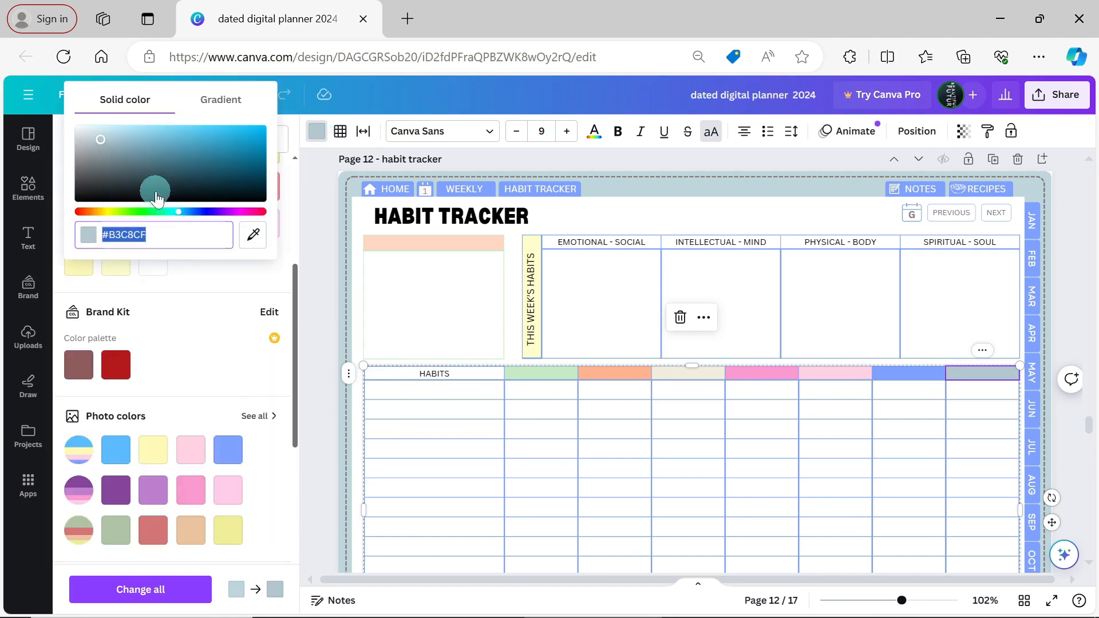
left_click(96, 135)
left_click(896, 374)
scroll(298, 207, "up", 2)
scroll(298, 206, "up", 3)
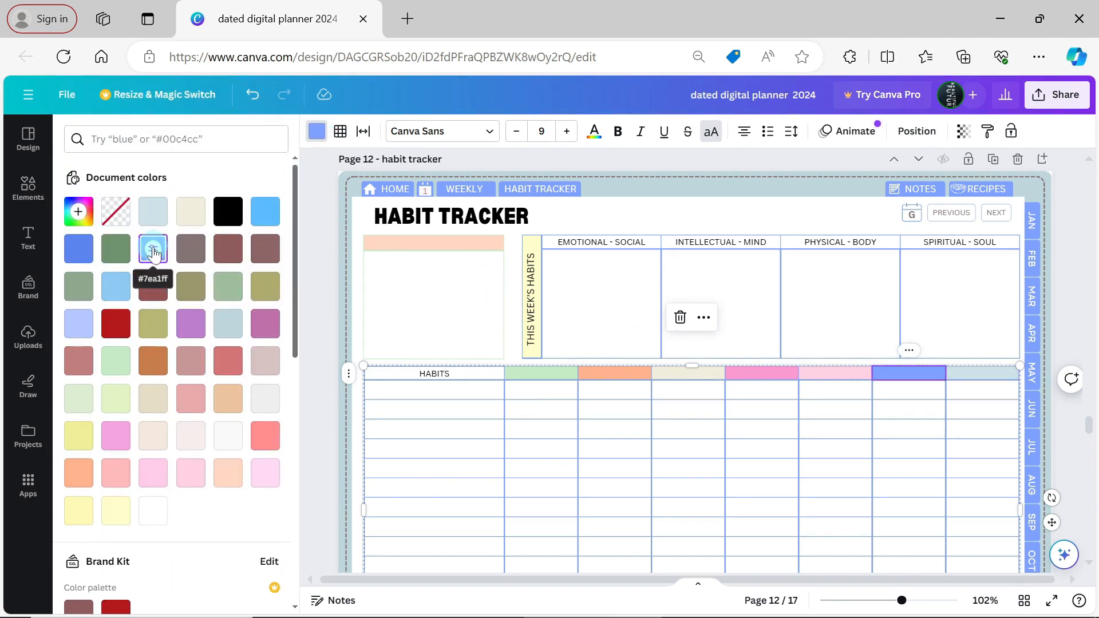
left_click(152, 246)
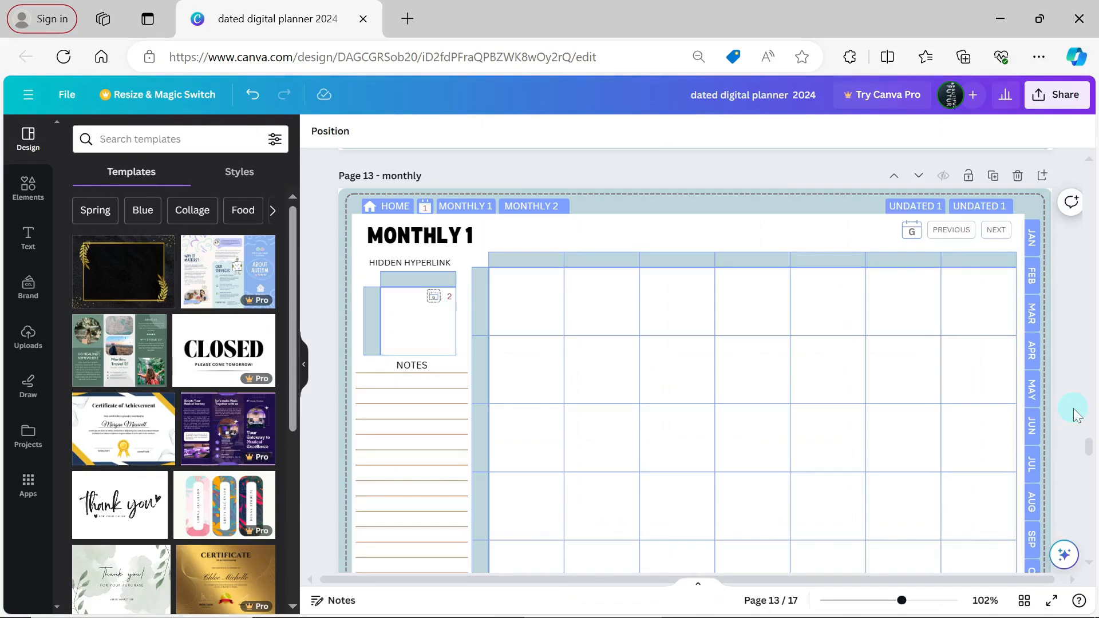
Remove the number 1 from the MONTHLY 1 page title and from its matching tab label.
double_click(475, 234)
left_click(475, 236)
key("BackSpace")
left_click(531, 235)
double_click(487, 206)
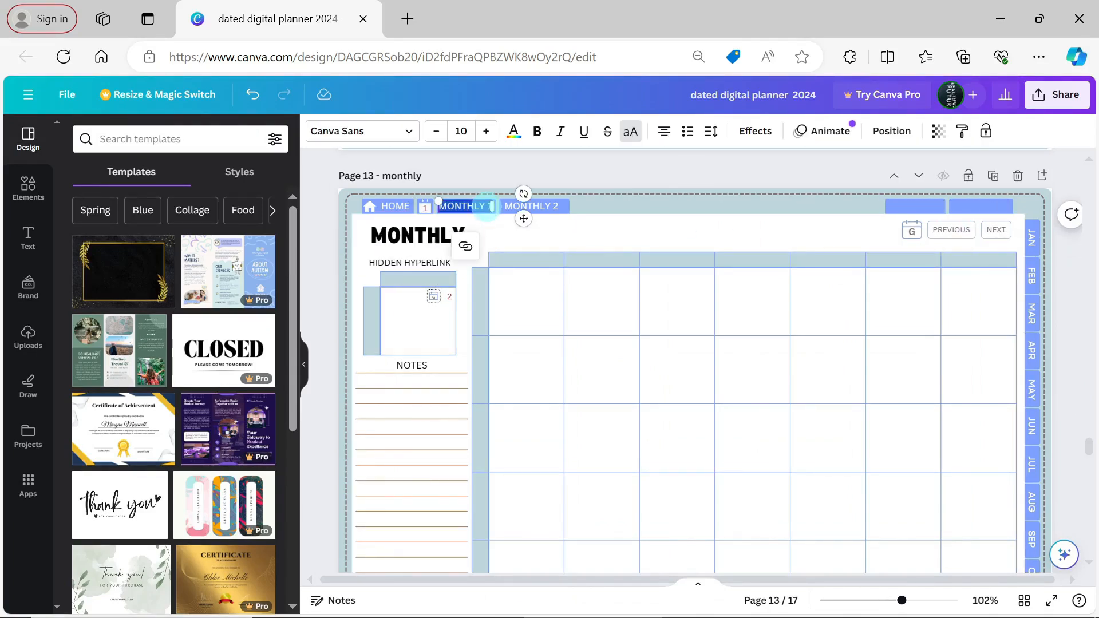
left_click(486, 206)
Rename the MONTHLY 2 tab label on the monthly page as FINANCE.
left_click(524, 206)
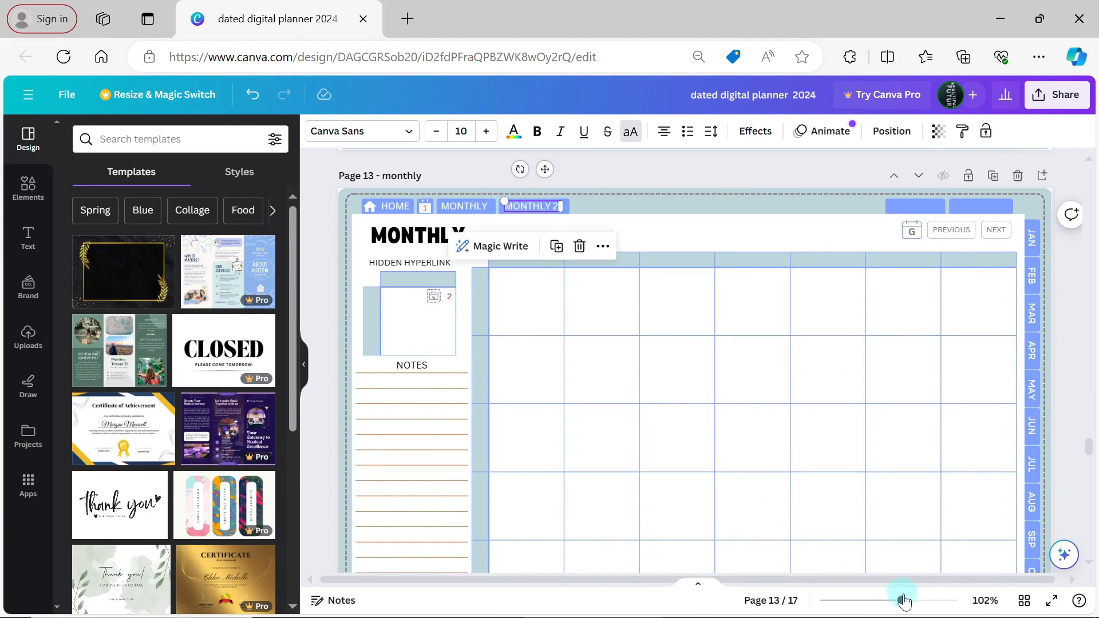
left_click_drag(902, 600, 926, 600)
scroll(780, 542, "up", 3)
scroll(630, 546, "left", 5)
double_click(595, 232)
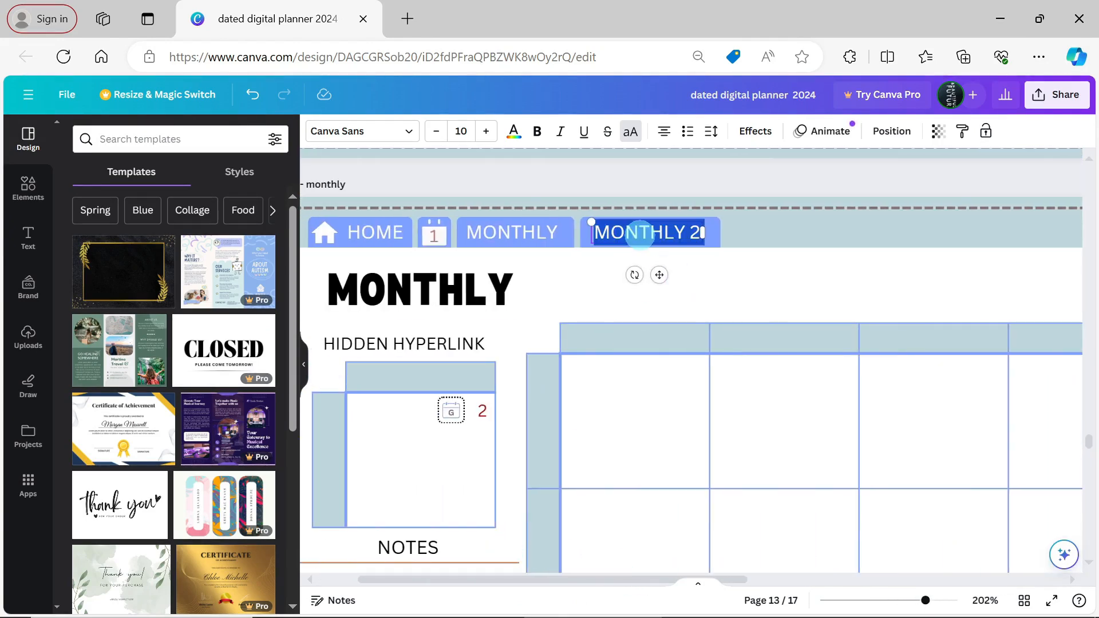
type("FINANCE")
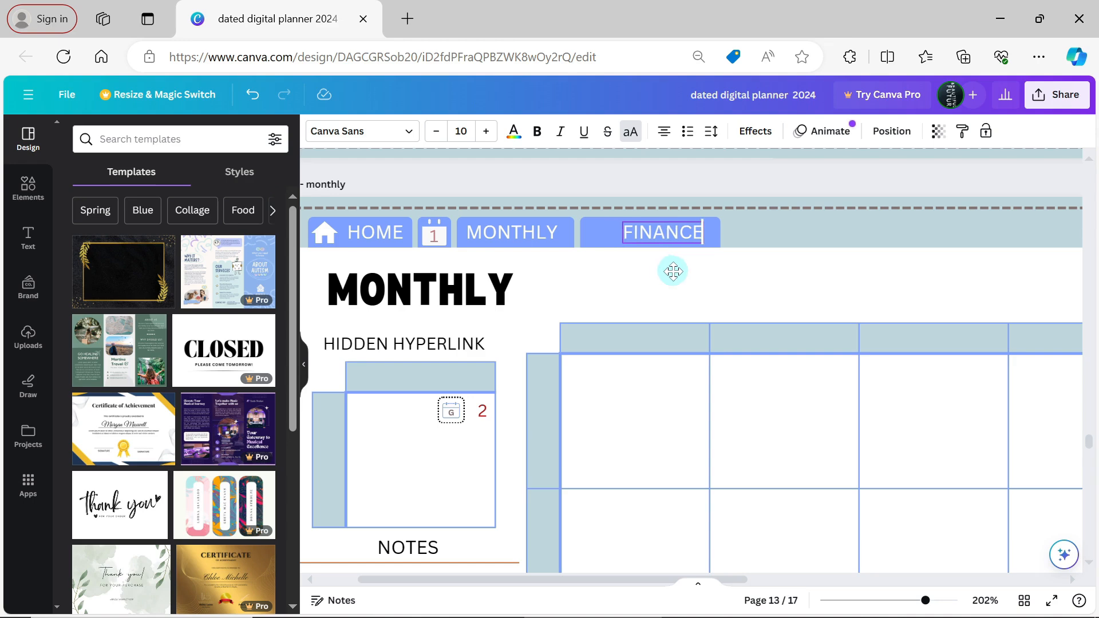
Search the element graphics for "finance icon" and add the dollar coin with gear icon to the monthly page.
left_click(28, 187)
left_click(155, 139)
type("finace icon")
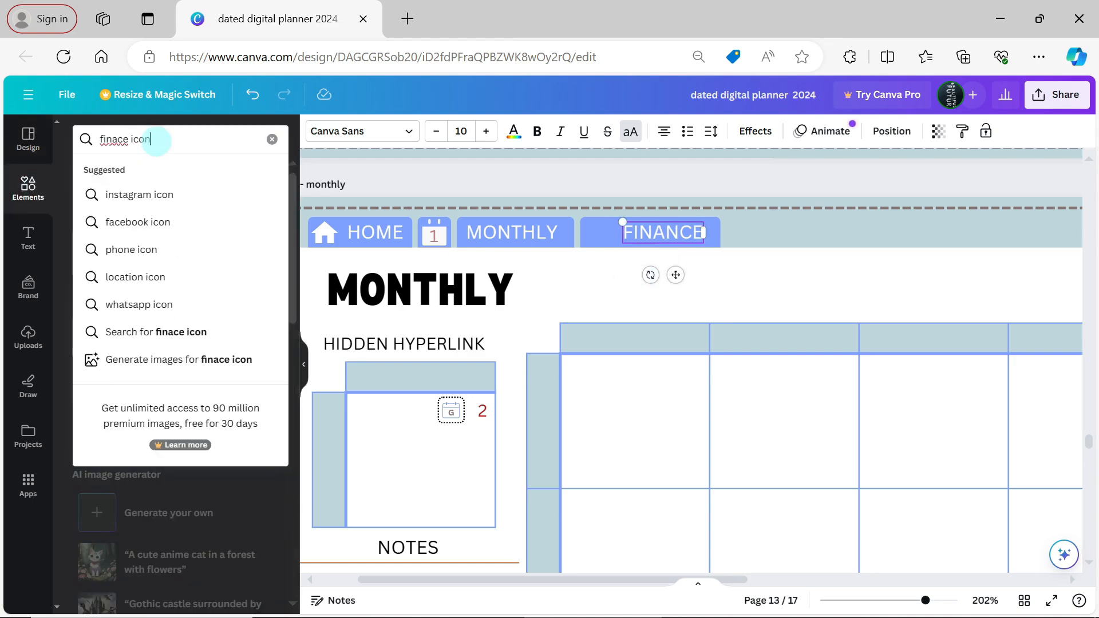
left_click(117, 139)
type("n")
left_click(121, 202)
left_click(122, 172)
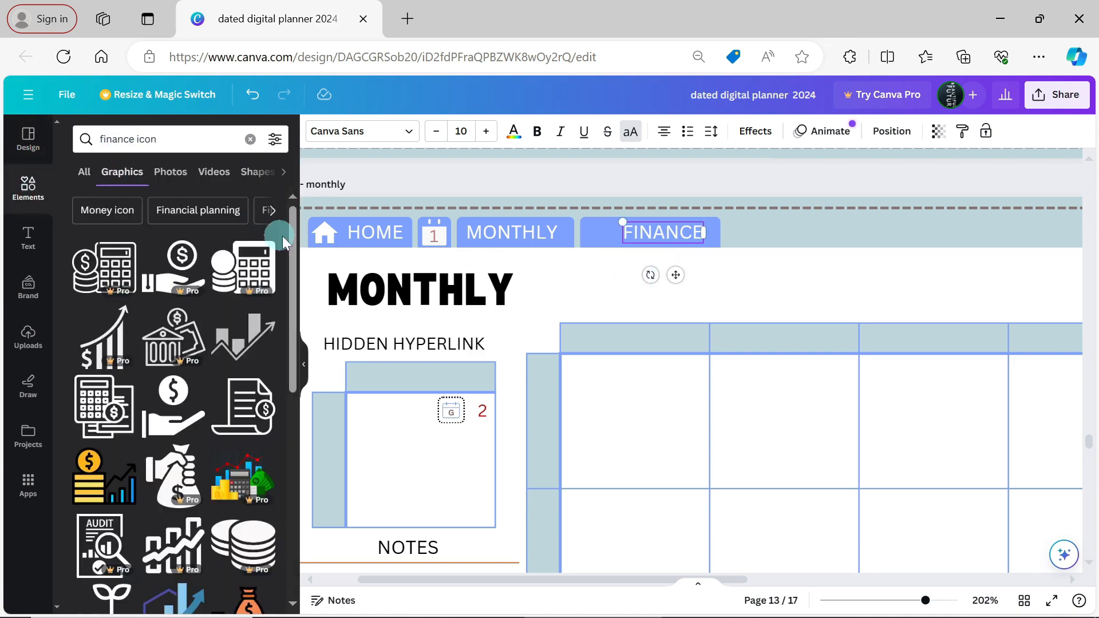
left_click_drag(286, 236, 291, 395)
left_click(110, 327)
Shrink the finance icon and set its width to 0.5 cm.
left_click_drag(944, 544, 596, 279)
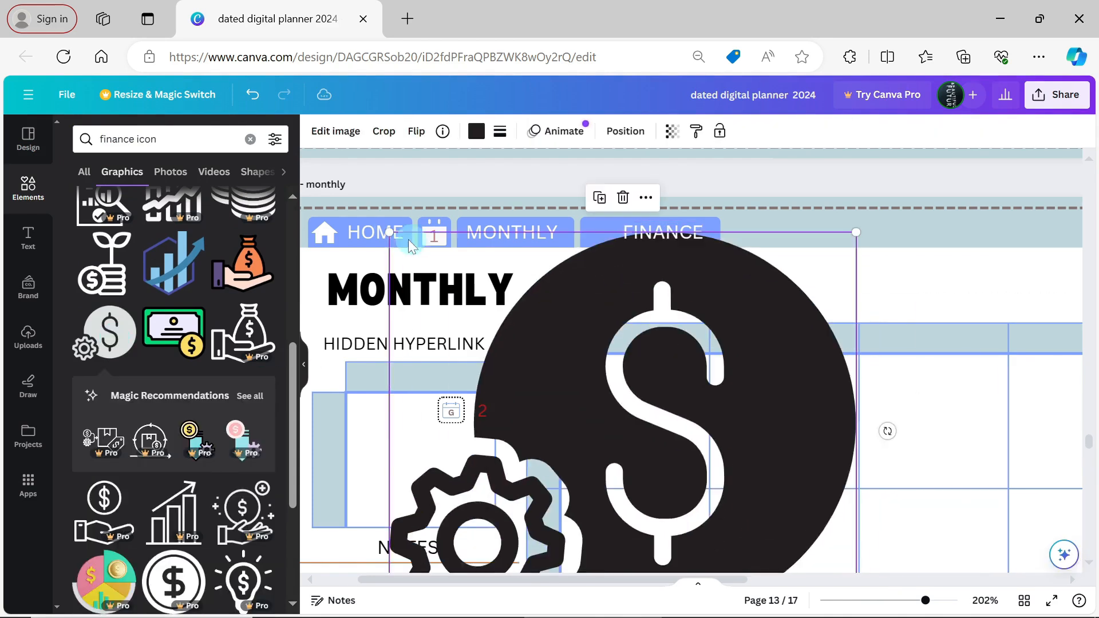
left_click_drag(388, 233, 659, 463)
left_click_drag(740, 492, 564, 282)
left_click(625, 131)
left_click(90, 395)
type("0.")
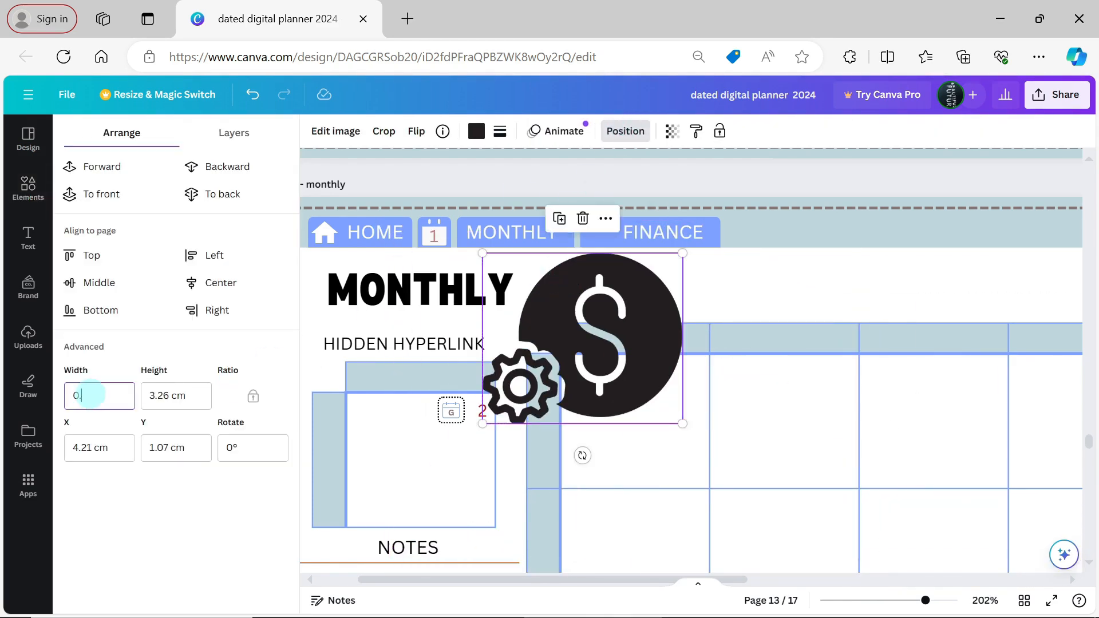
type("5")
key("Return")
Recolour the finance icon white and place it on the FINANCE tab before its label.
left_click(477, 133)
left_click(227, 511)
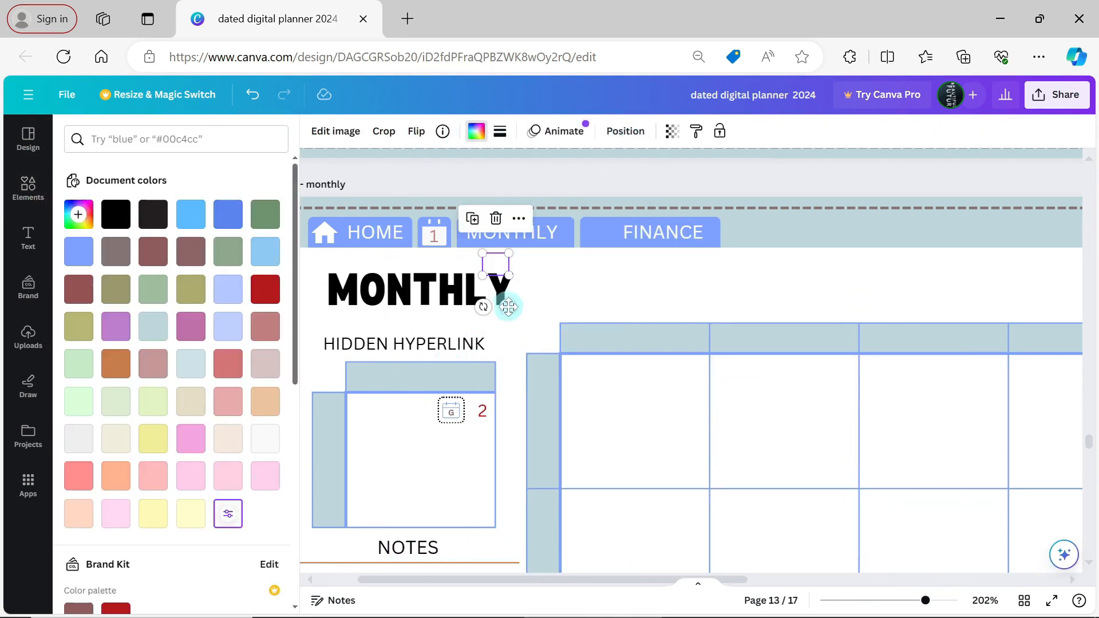
left_click_drag(509, 308, 611, 273)
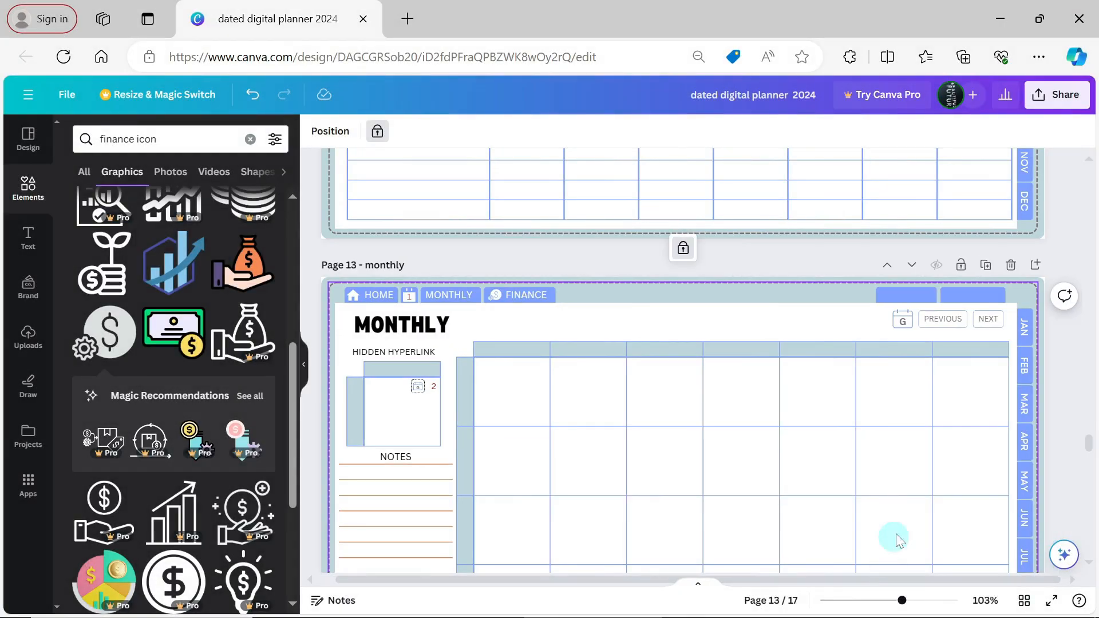
Copy the NOTES and RECIPES labels with their icons from the habit tracker page to the monthly page.
scroll(974, 486, "up", 4)
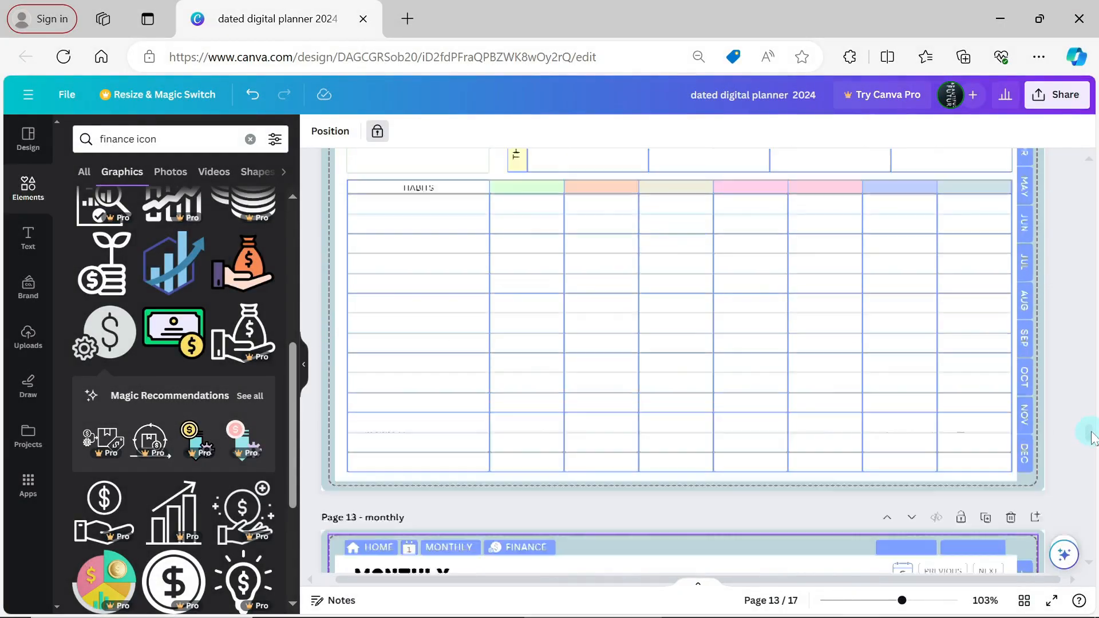
left_click_drag(1092, 433, 1091, 422)
left_click(980, 237)
left_click(949, 238, "shift")
left_click(913, 237, "shift")
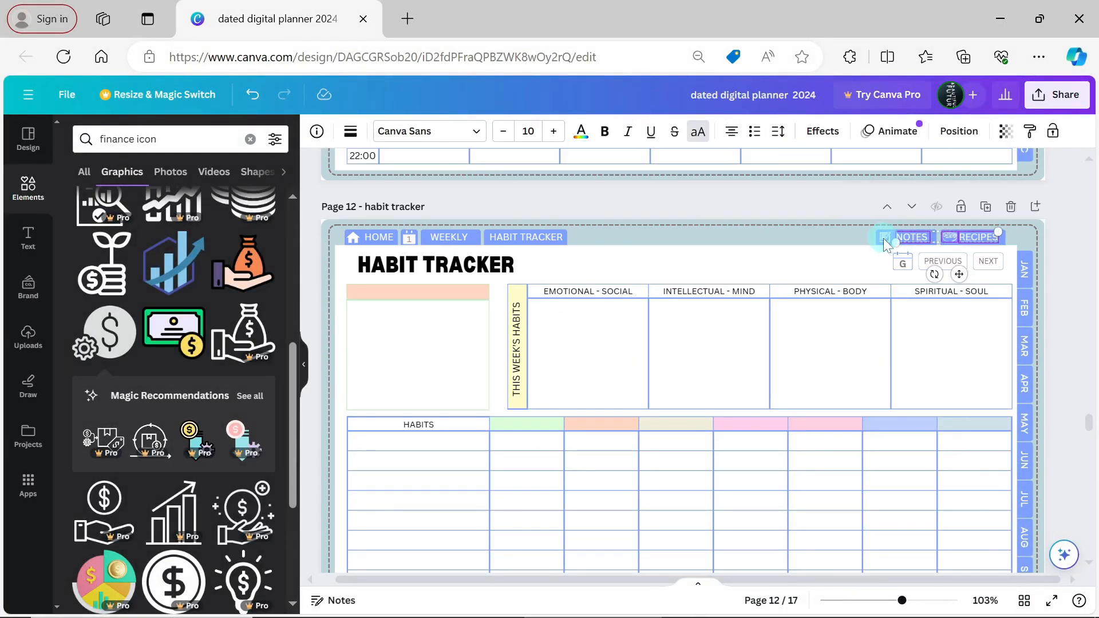
scroll(1077, 426, "down", 7)
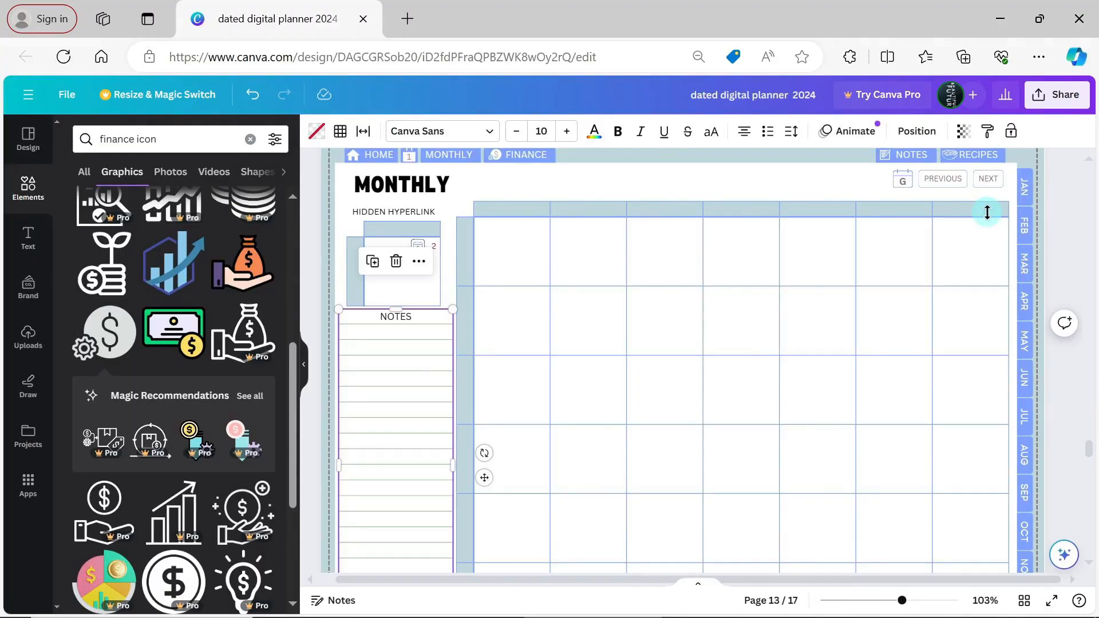
Fill the monthly calendar table's header row with light beige and its narrow first column with light pink.
left_click(513, 207)
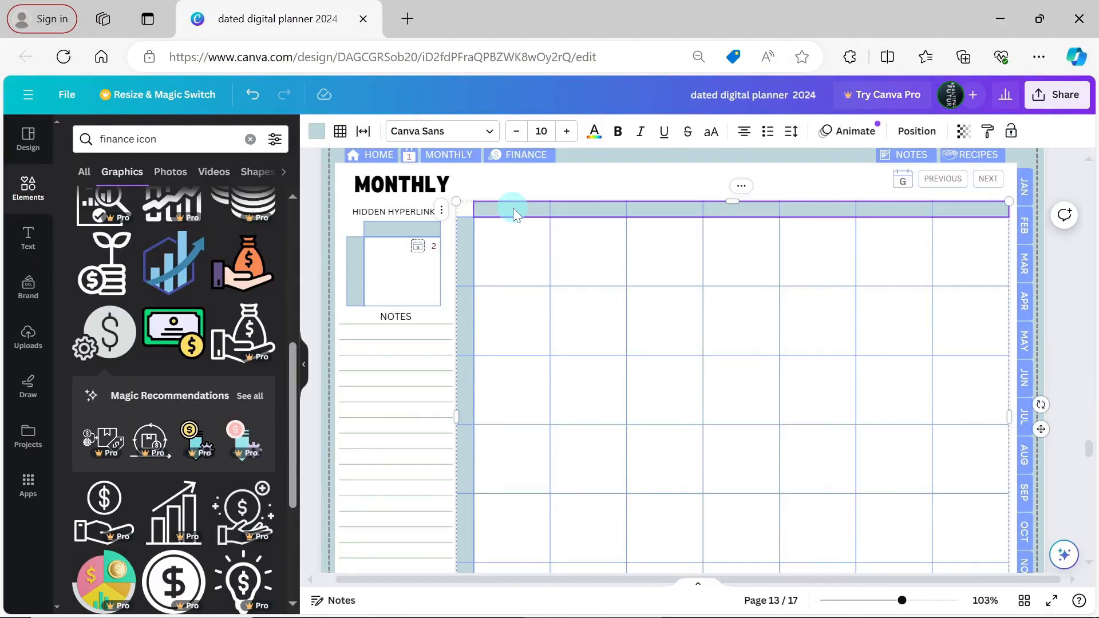
left_click(317, 131)
left_click(228, 439)
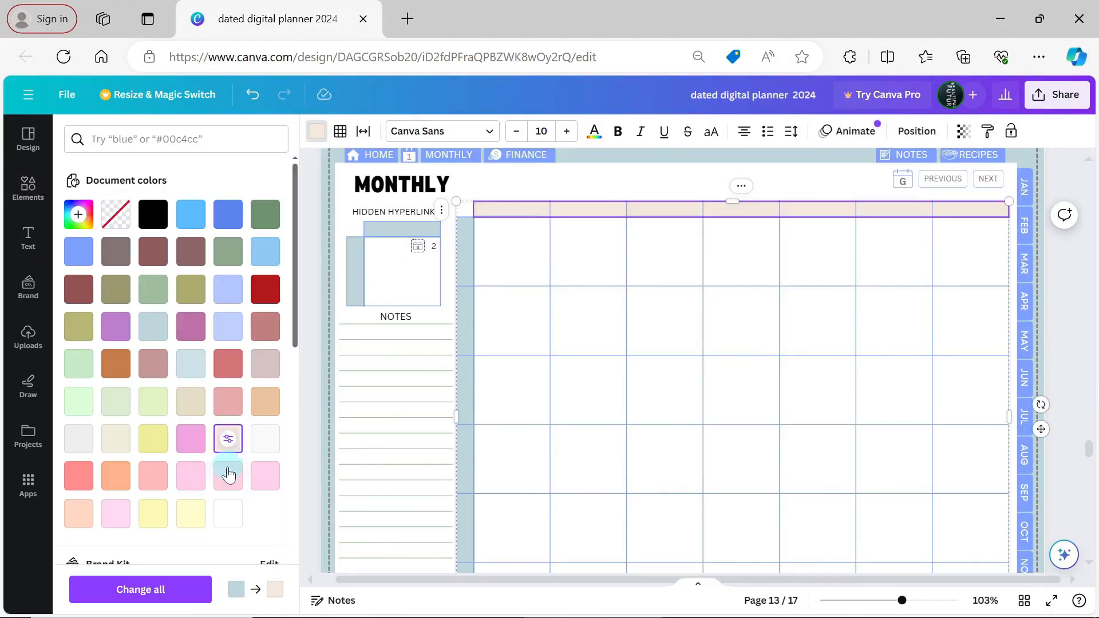
left_click(465, 250)
left_click_drag(1089, 450, 1087, 450)
left_click(465, 494, "shift")
left_click(228, 477)
Recolour all borders of the monthly calendar table light green.
left_click(461, 205)
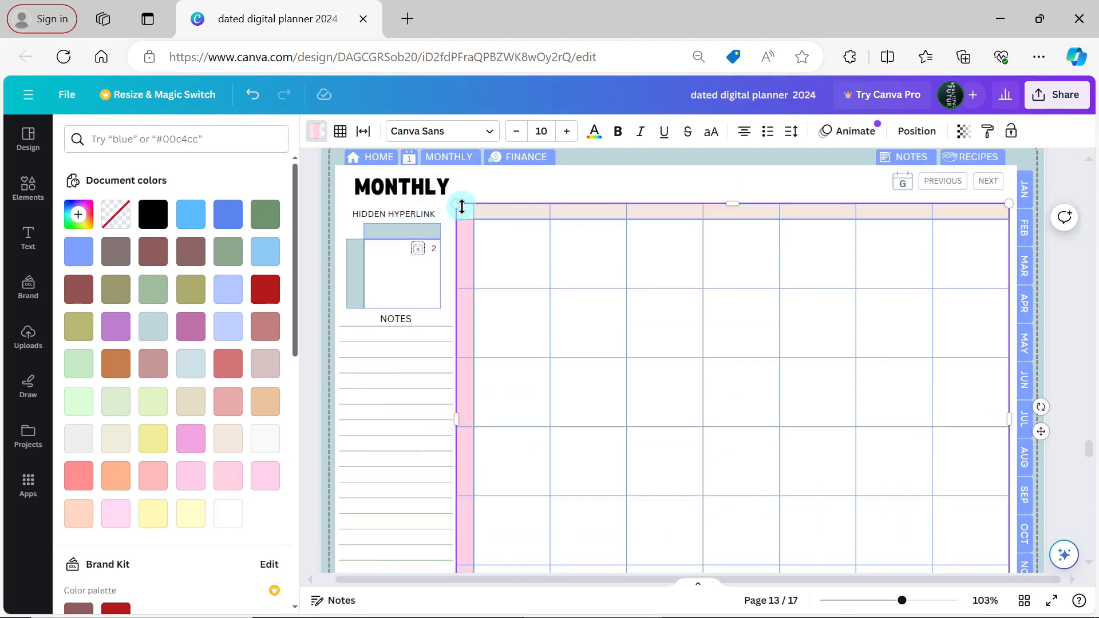
left_click(340, 131)
left_click(440, 170)
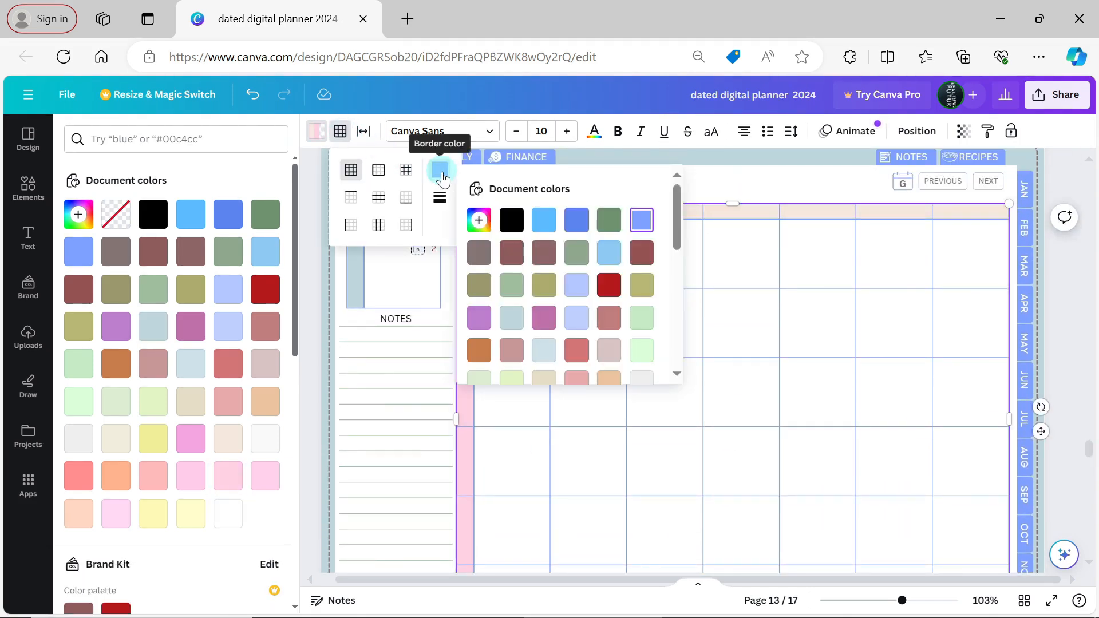
scroll(659, 229, "down", 3)
left_click(650, 235)
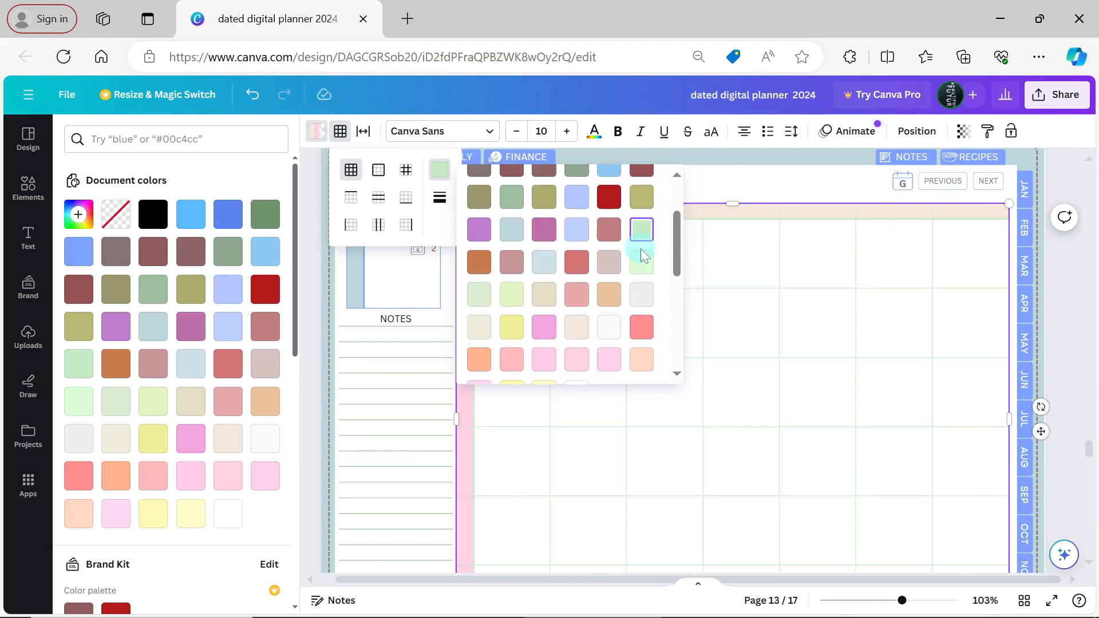
left_click_drag(674, 252, 673, 273)
left_click(642, 269)
left_click(751, 187)
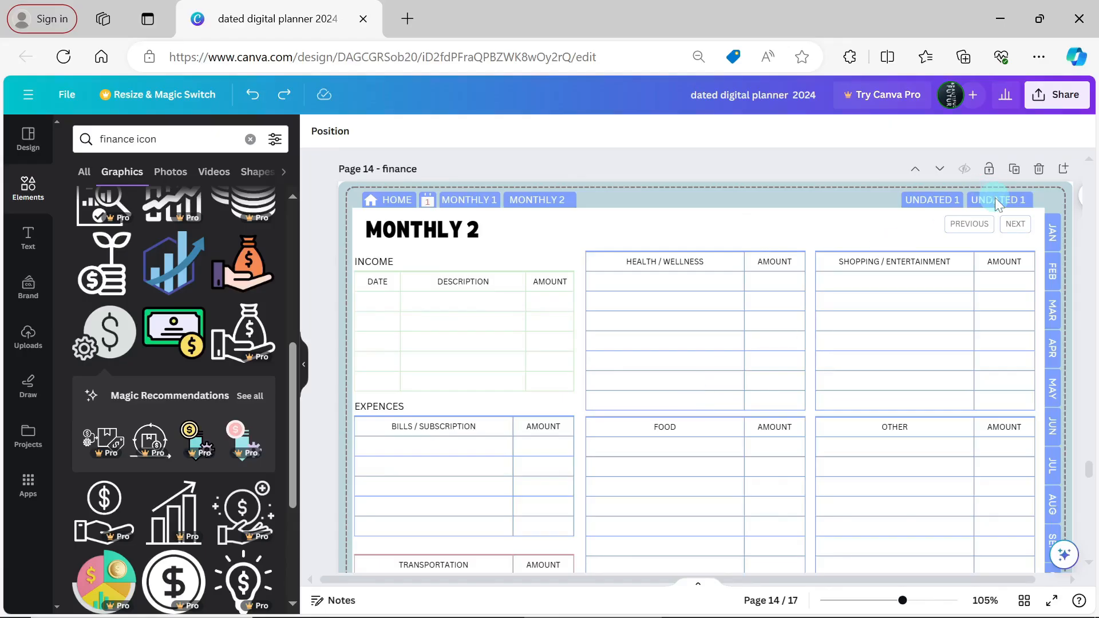
On the finance page, delete both UNDATED 1 labels and the MONTHLY 2 label with its tab shape.
left_click(995, 198)
key("Delete")
left_click(953, 200)
key("Delete")
left_click(559, 200)
key("Delete")
left_click(559, 201)
key("Delete")
Shorten the MONTHLY 1 tab label to MONTHLY and retitle the MONTHLY 2 page as FINANCE.
double_click(495, 201)
key("BackSpace")
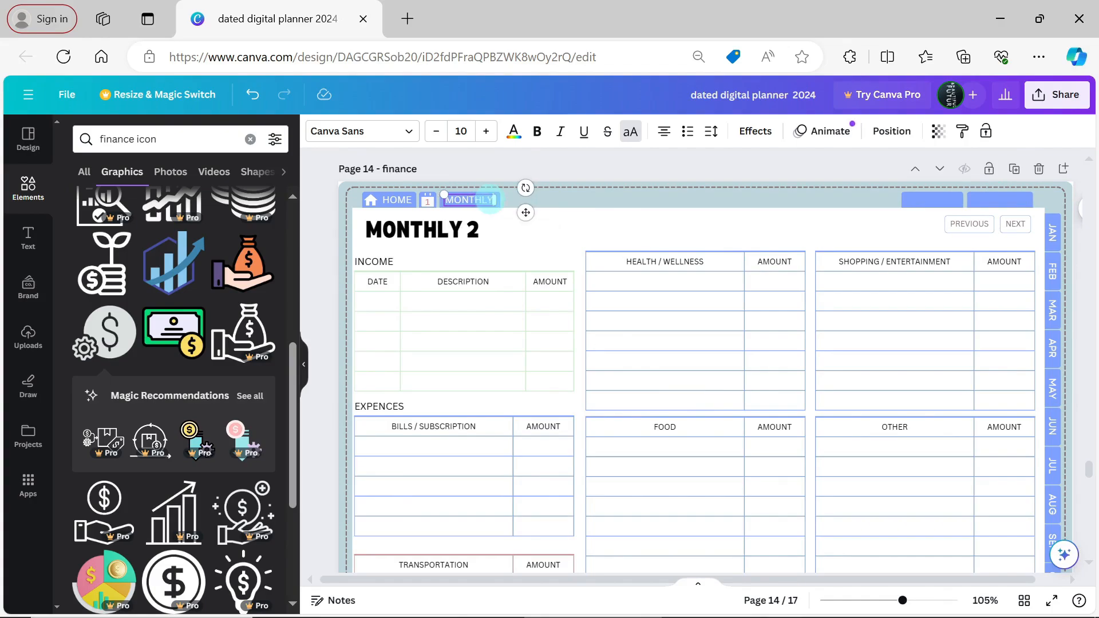
triple_click(456, 232)
type("FINANCE")
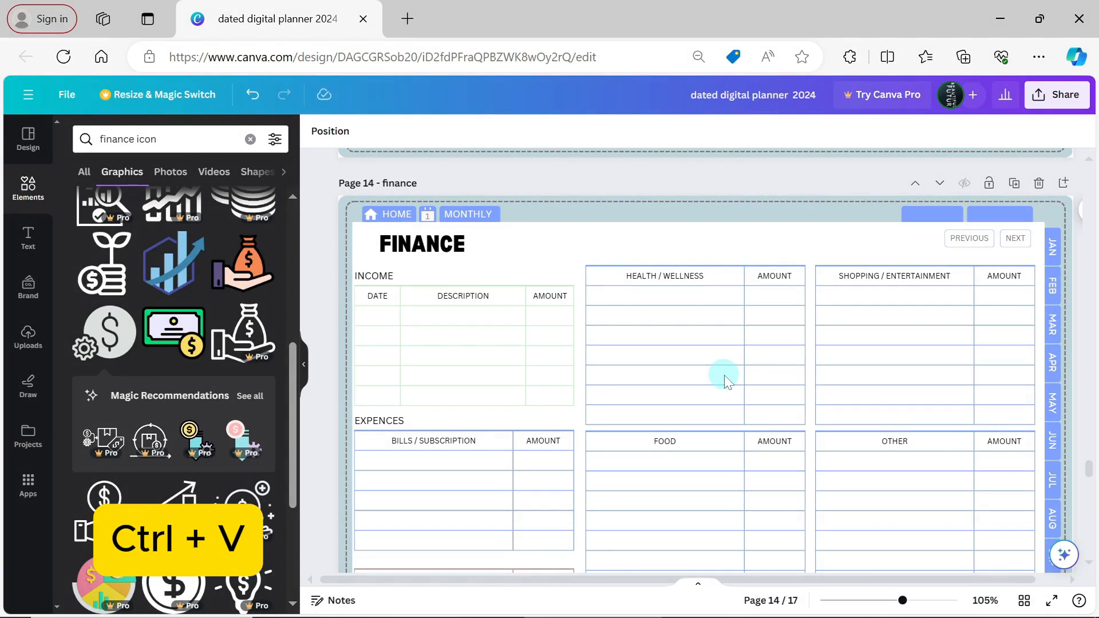
Paste the copied FINANCE, NOTES and RECIPES tab items onto the finance page and send the FINANCE tab shape behind the white page area.
key("ctrl+v")
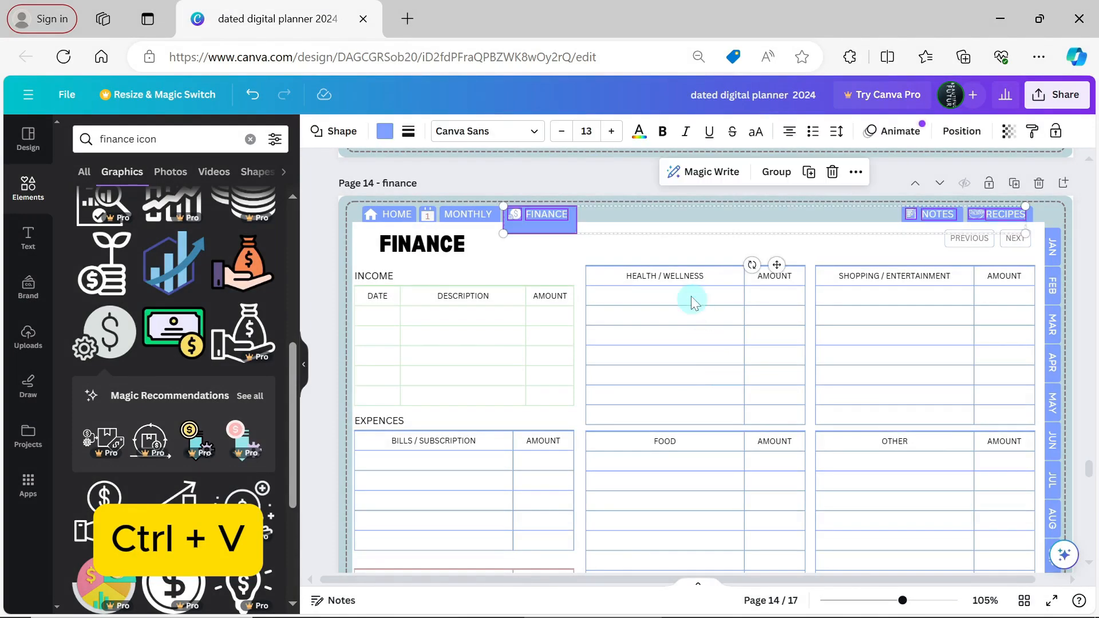
left_click(642, 252)
left_click(557, 230)
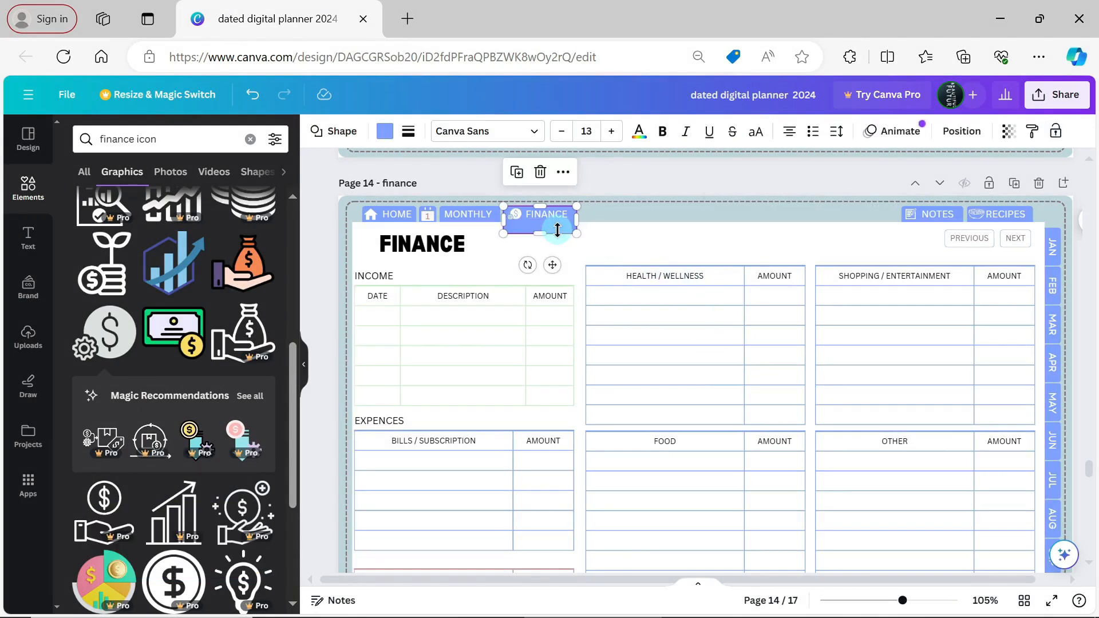
left_click(562, 180)
mouse_move(662, 326)
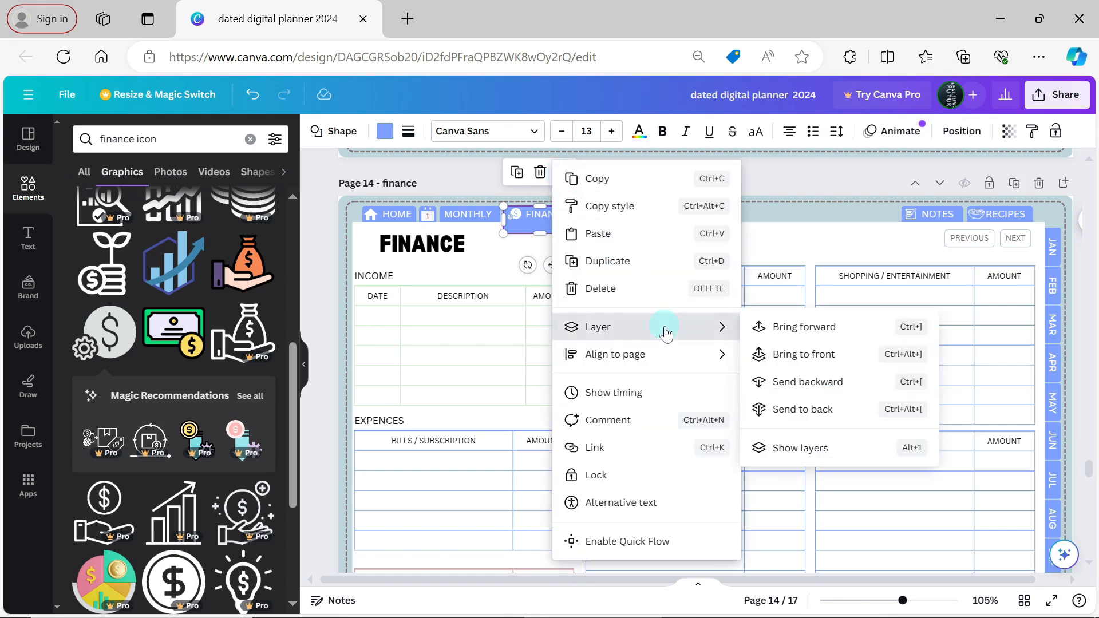
left_click(791, 384)
left_click(562, 180)
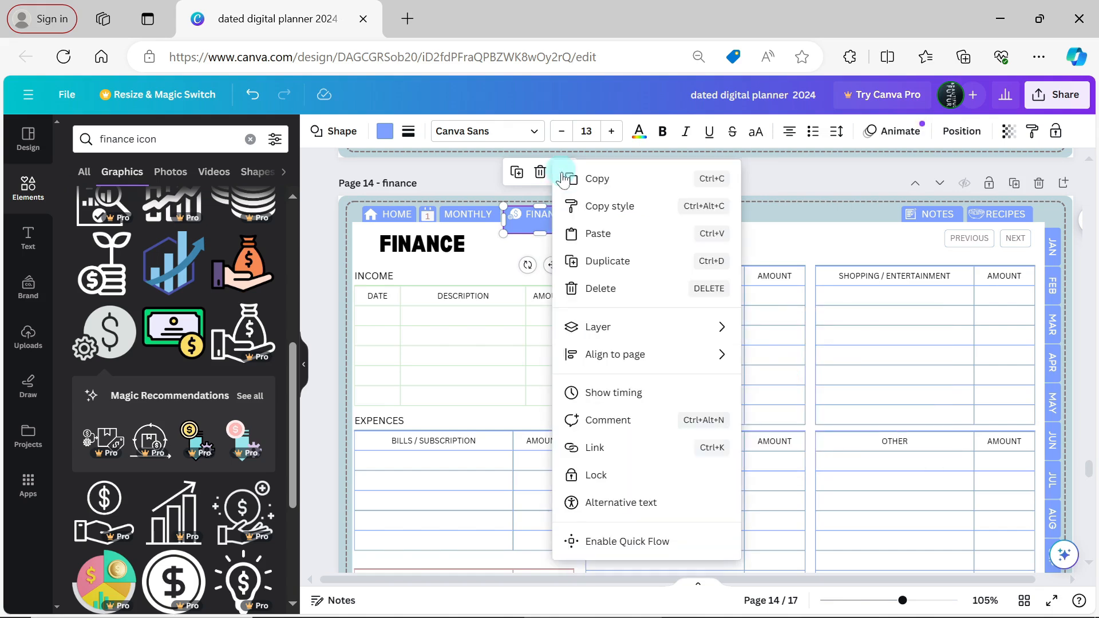
mouse_move(680, 336)
left_click(787, 381)
left_click(650, 242)
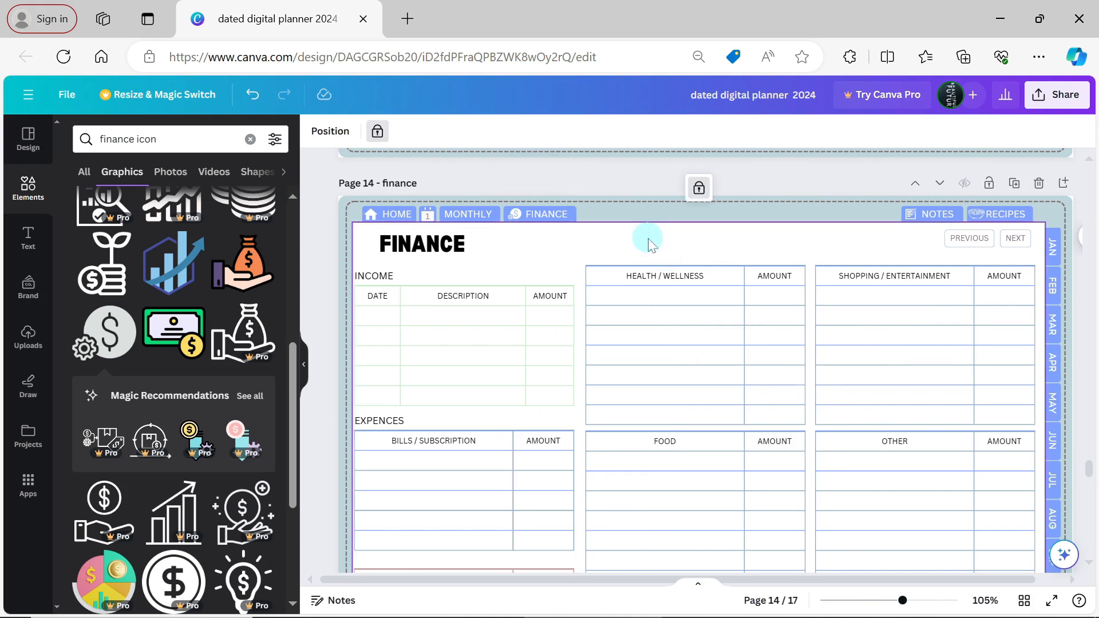
scroll(1088, 468, "down", 2)
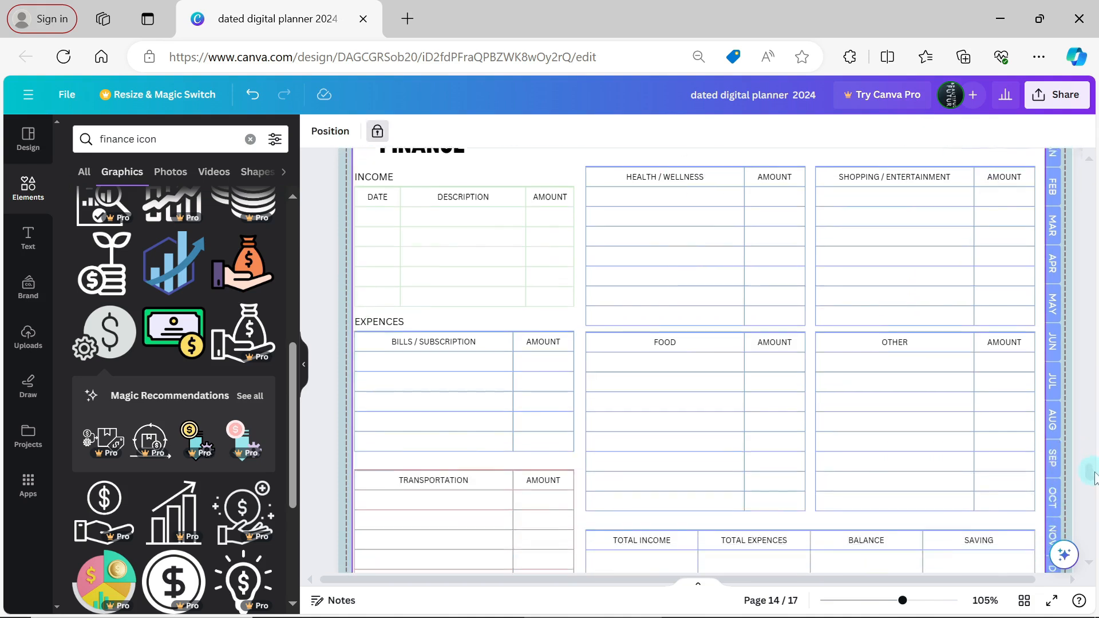
Select all tables on the finance page and set their border colour to muted red #BF7777.
left_click_drag(338, 237, 828, 458)
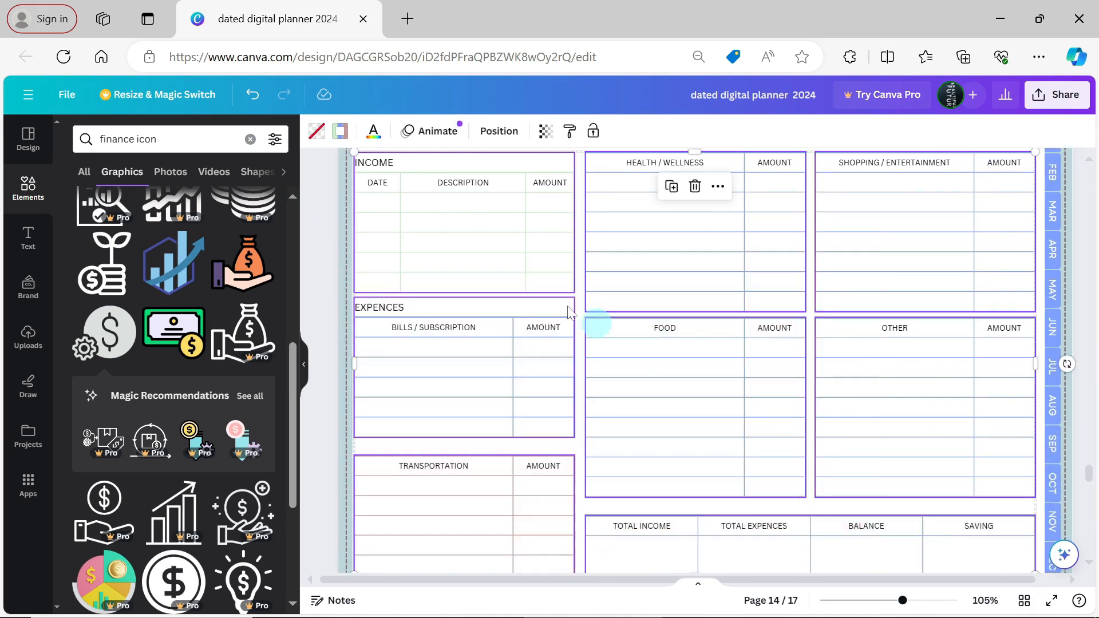
left_click(340, 132)
left_click(264, 217)
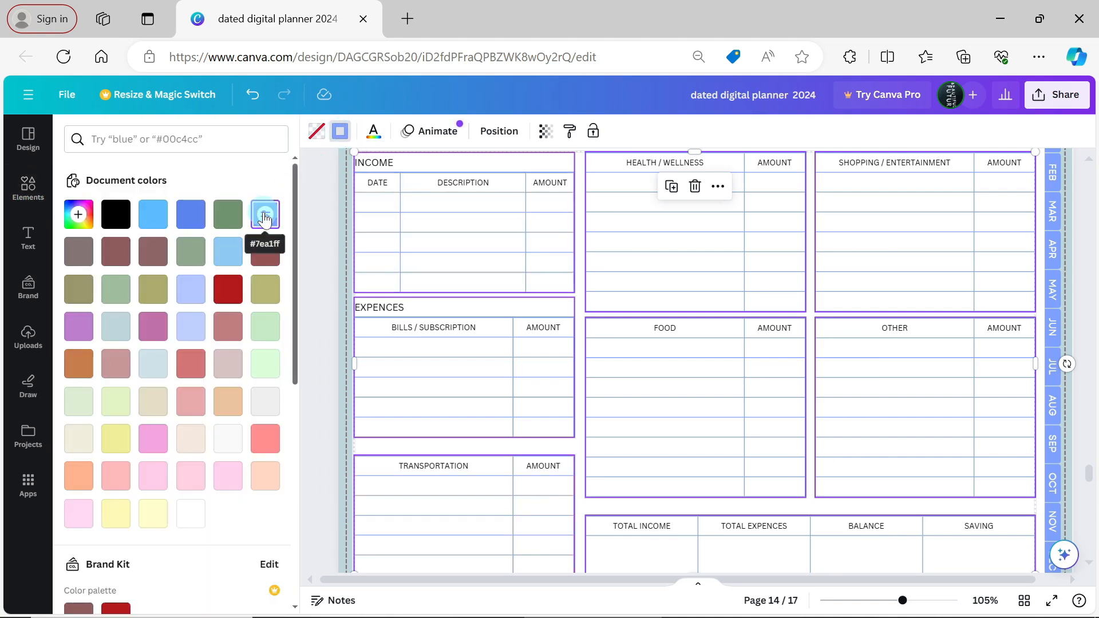
left_click(230, 302)
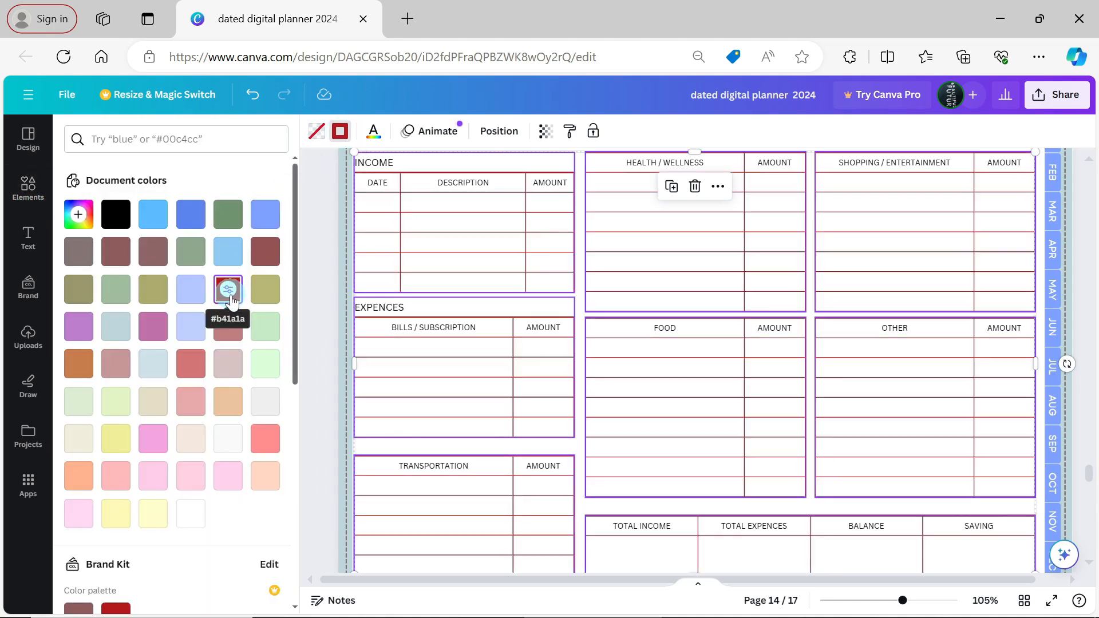
left_click(229, 295)
left_click_drag(172, 265, 147, 263)
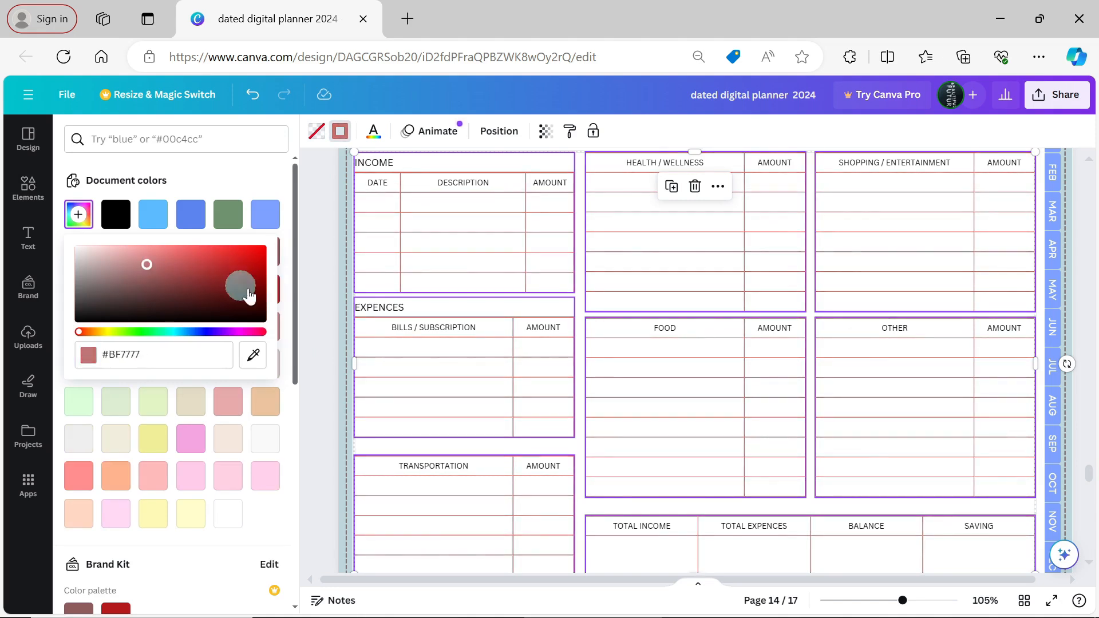
left_click(577, 277)
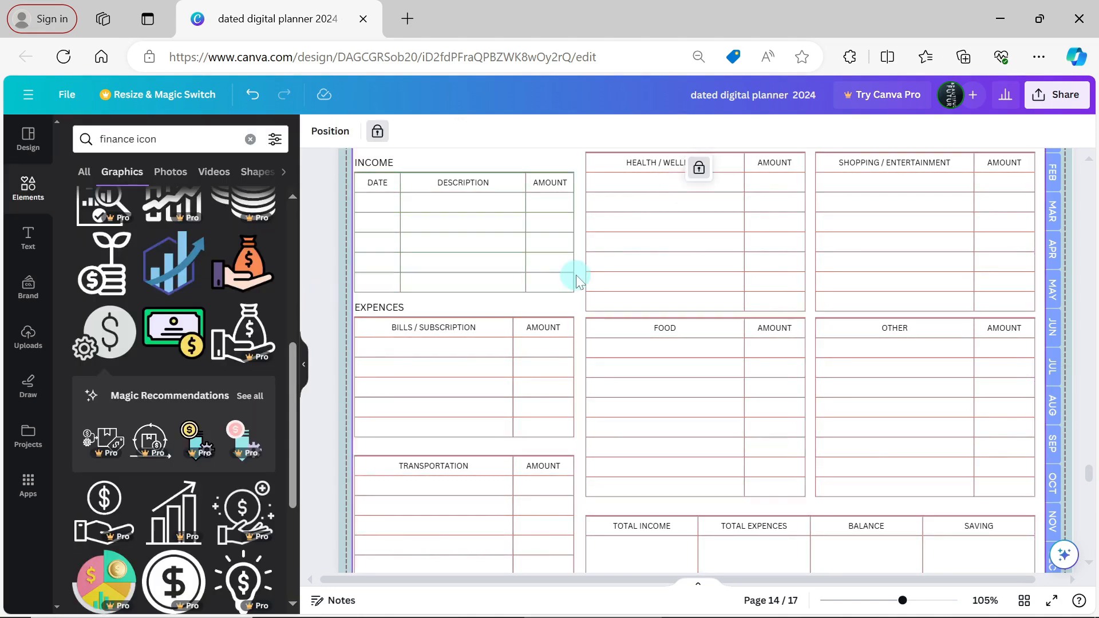
Nudge the INCOME, BILLS / SUBSCRIPTION and TRANSPORTATION tables slightly to the right, closer to the neighbouring tables.
left_click_drag(580, 276, 548, 452)
key("Right")
key("Right")
key("Right")
key("Right")
key("Right")
key("Right")
key("Right")
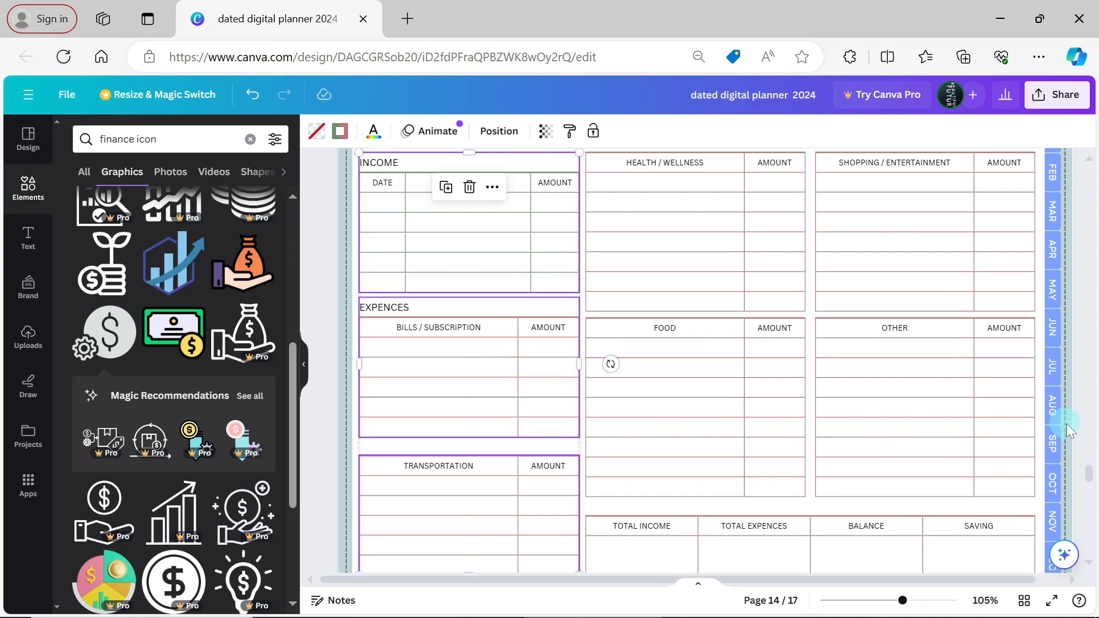
left_click(1083, 427)
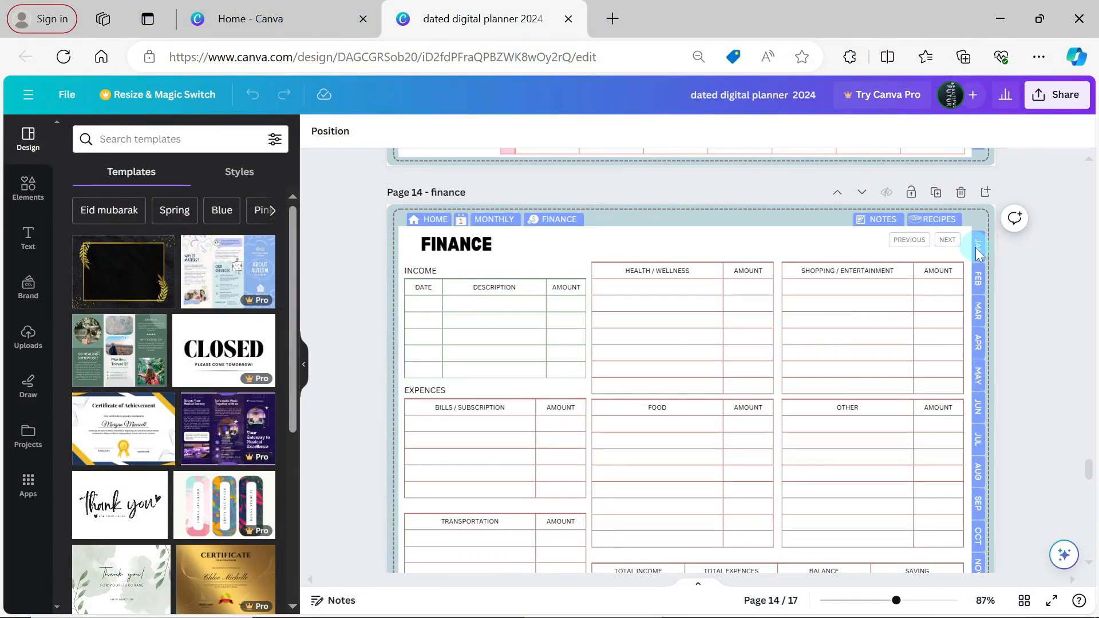
Duplicate the JAN tab label, place the copy above the HEALTH / WELLNESS table and colour its text blue.
left_click(978, 252)
left_click(1003, 201)
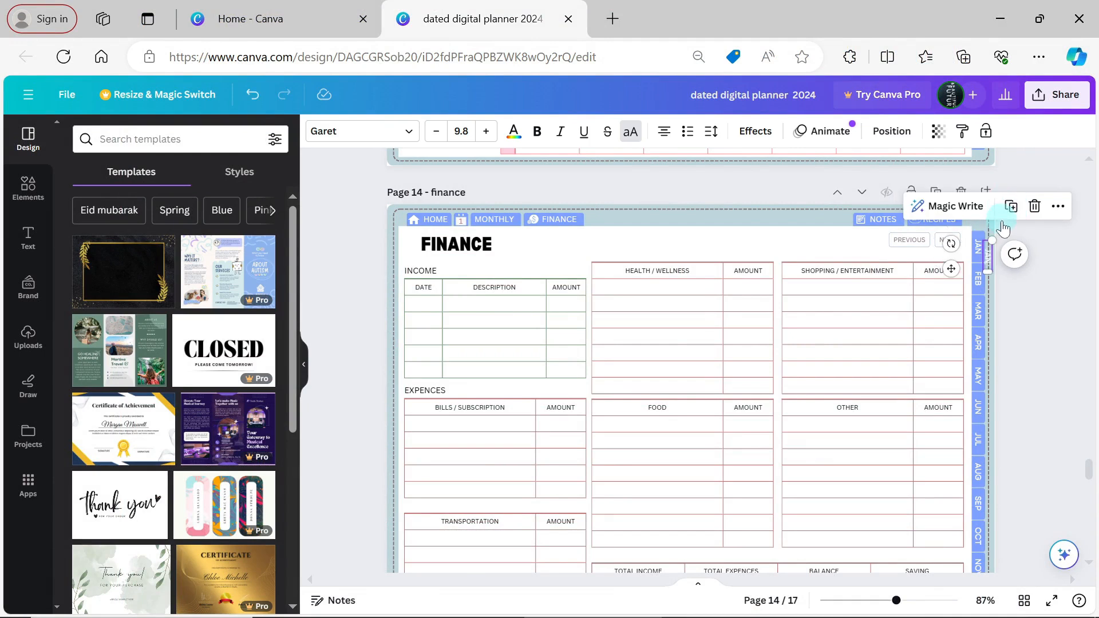
left_click_drag(951, 268, 682, 258)
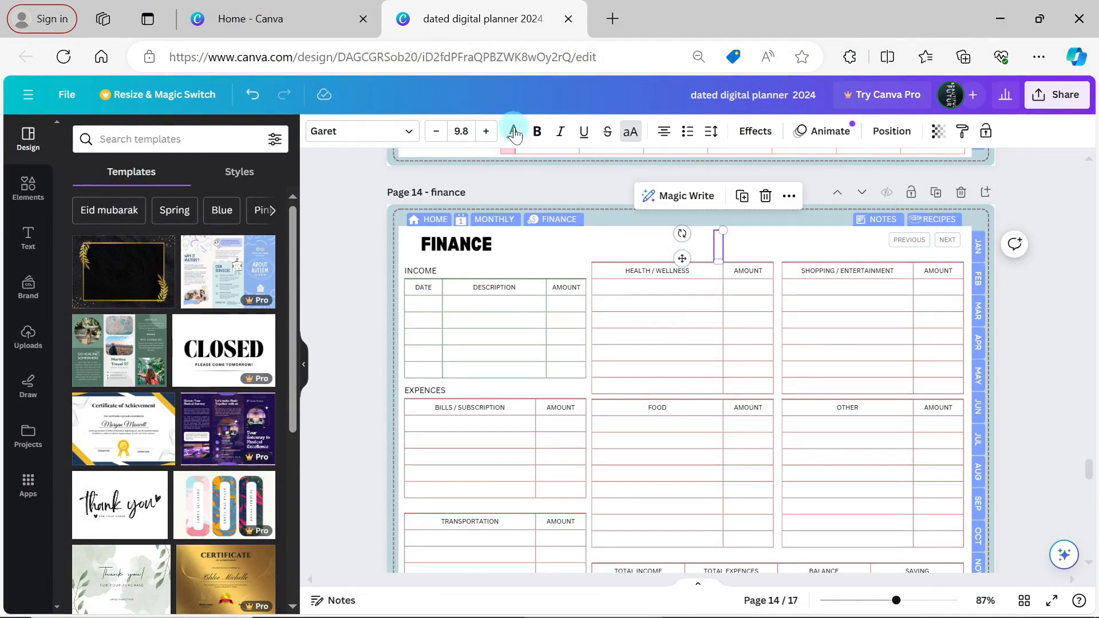
left_click(515, 132)
left_click(191, 214)
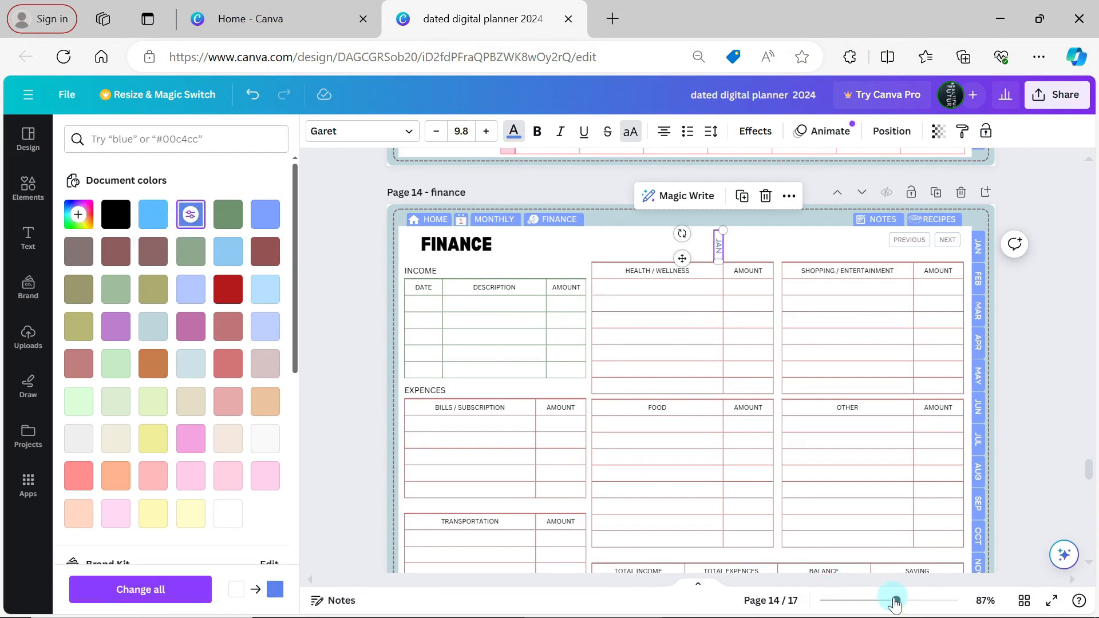
Set the copied JAN label's rotation to 0° so it reads horizontally.
left_click_drag(896, 603, 932, 600)
scroll(851, 564, "up", 4)
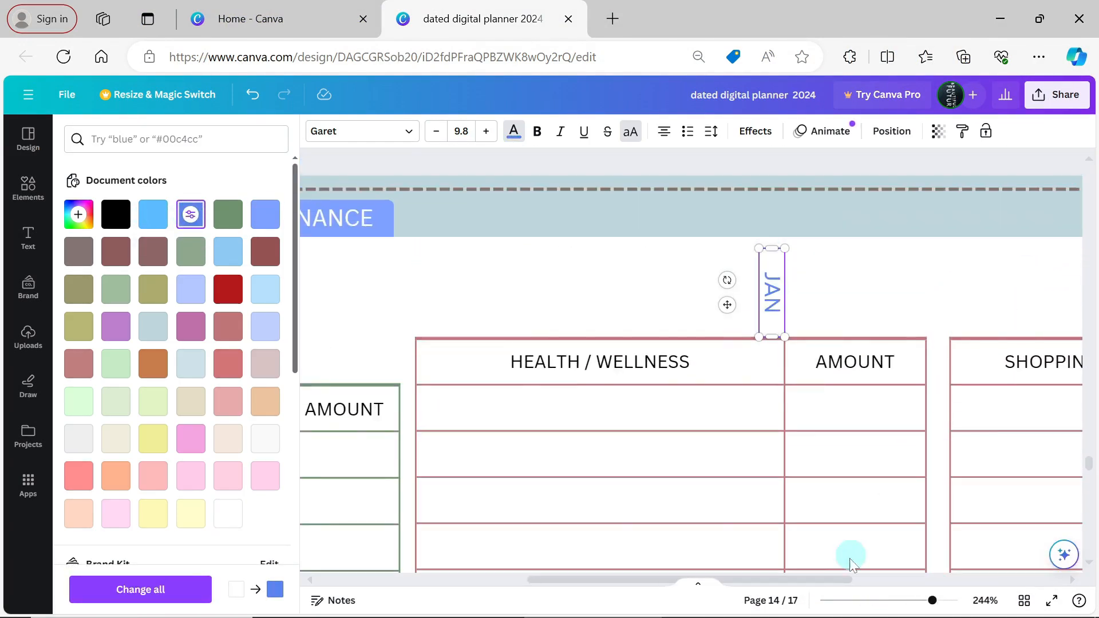
left_click_drag(836, 579, 908, 579)
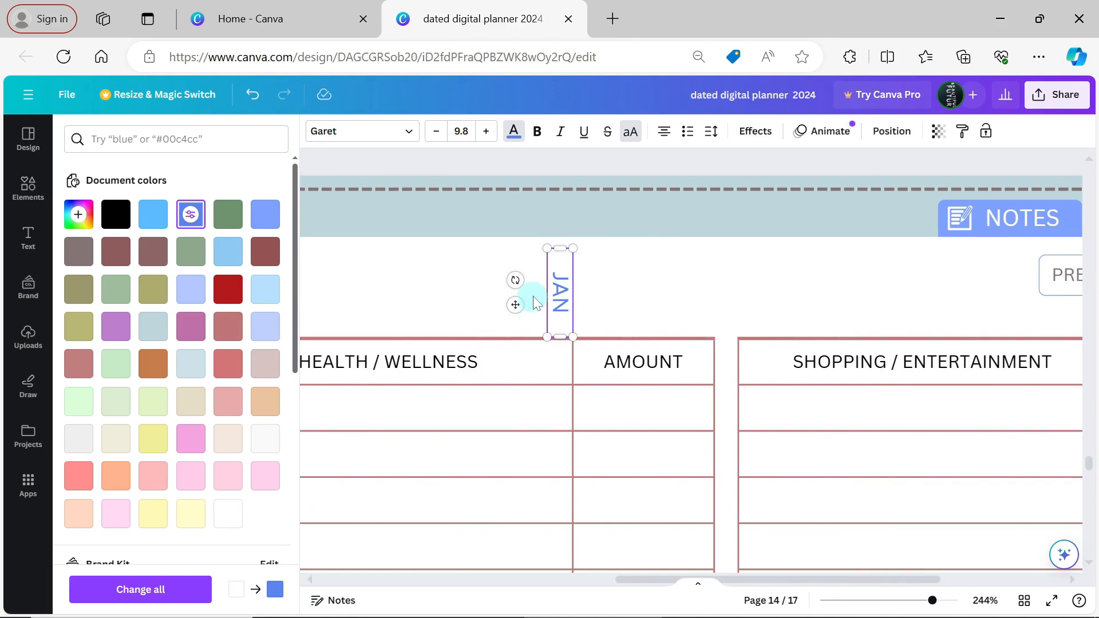
left_click(893, 133)
left_click(232, 448)
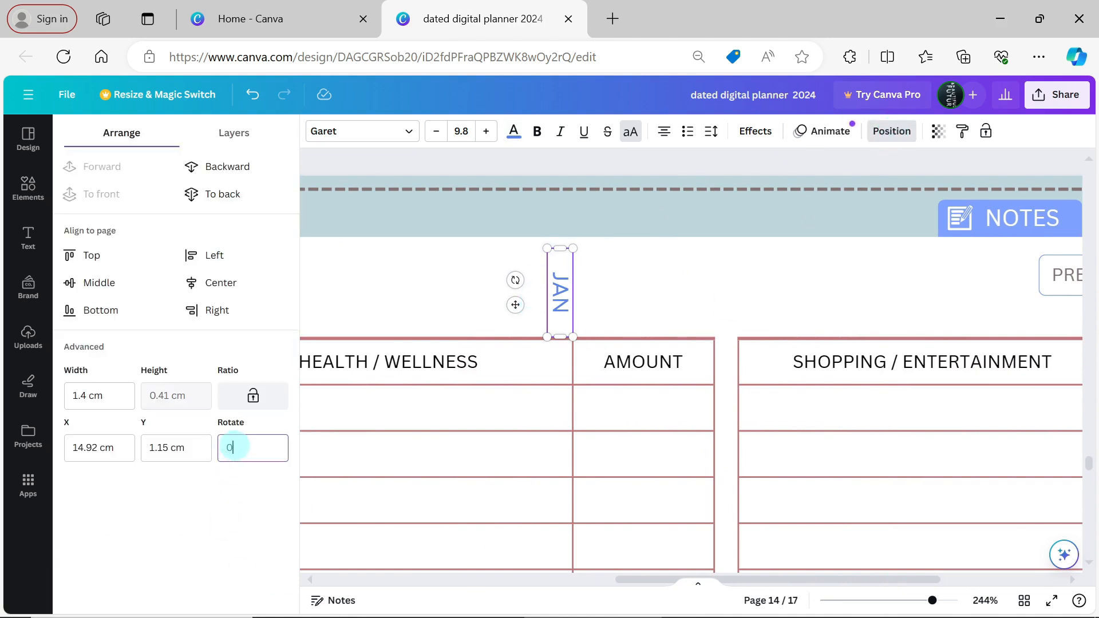
key("Return")
Move the horizontal JAN label next to the PREVIOUS button and duplicate it repeatedly into a row running leftwards.
left_click_drag(567, 331, 910, 327)
key("alt")
key("ctrl+d")
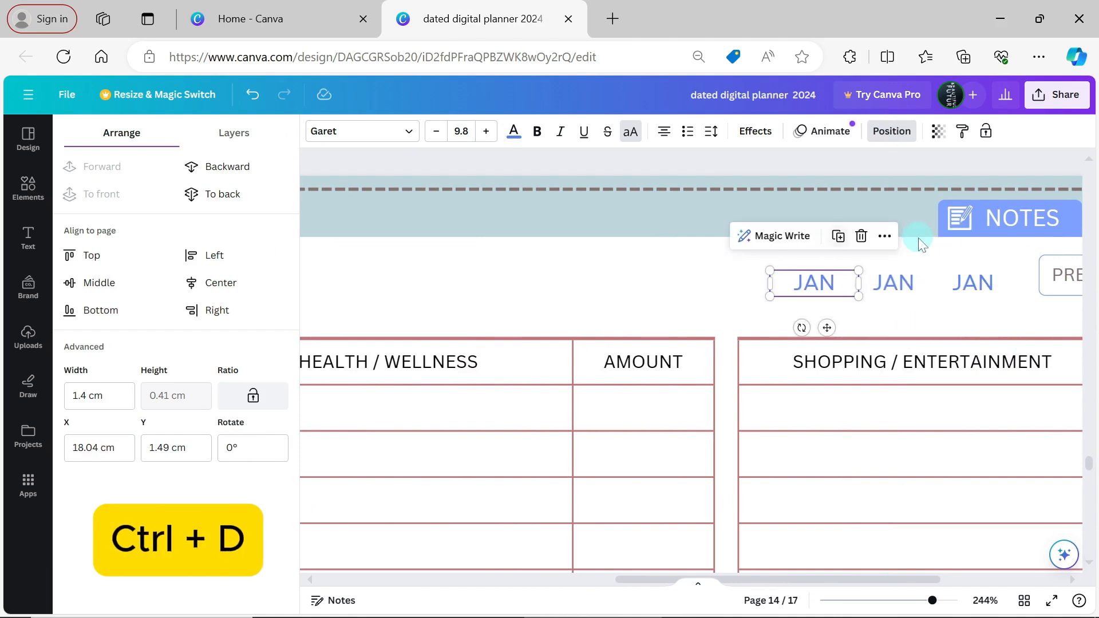
key("ctrl+d")
key("ctrl+d")
key("ctrl+d")
key("ctrl+d")
key("ctrl+d")
key("ctrl+d")
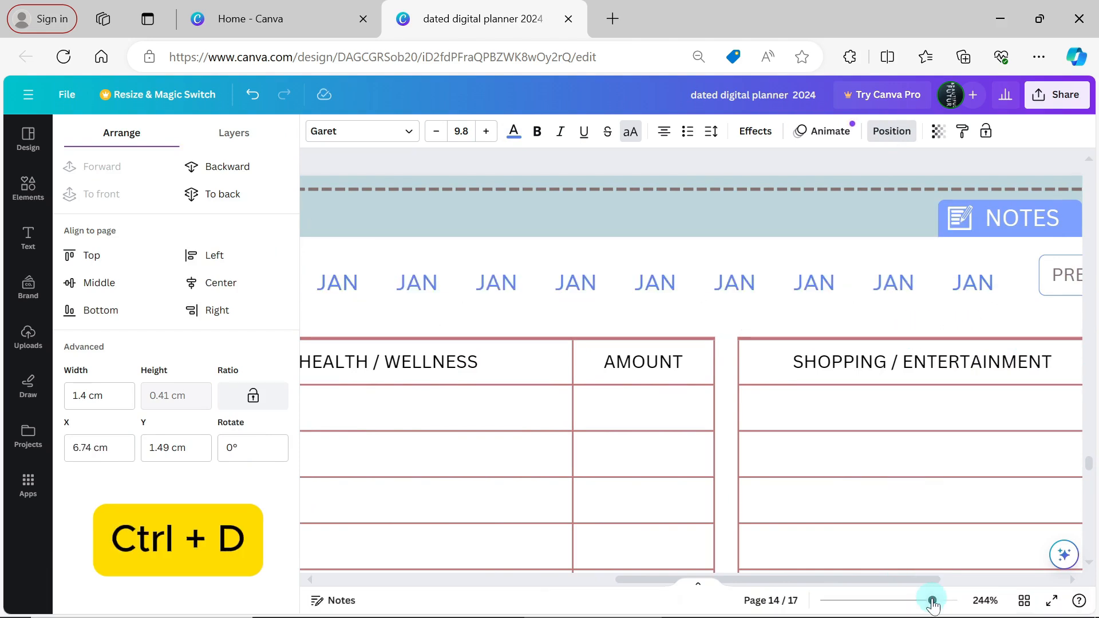
Select the whole row of JAN labels above the tables and space them evenly horizontally.
left_click_drag(934, 603, 909, 601)
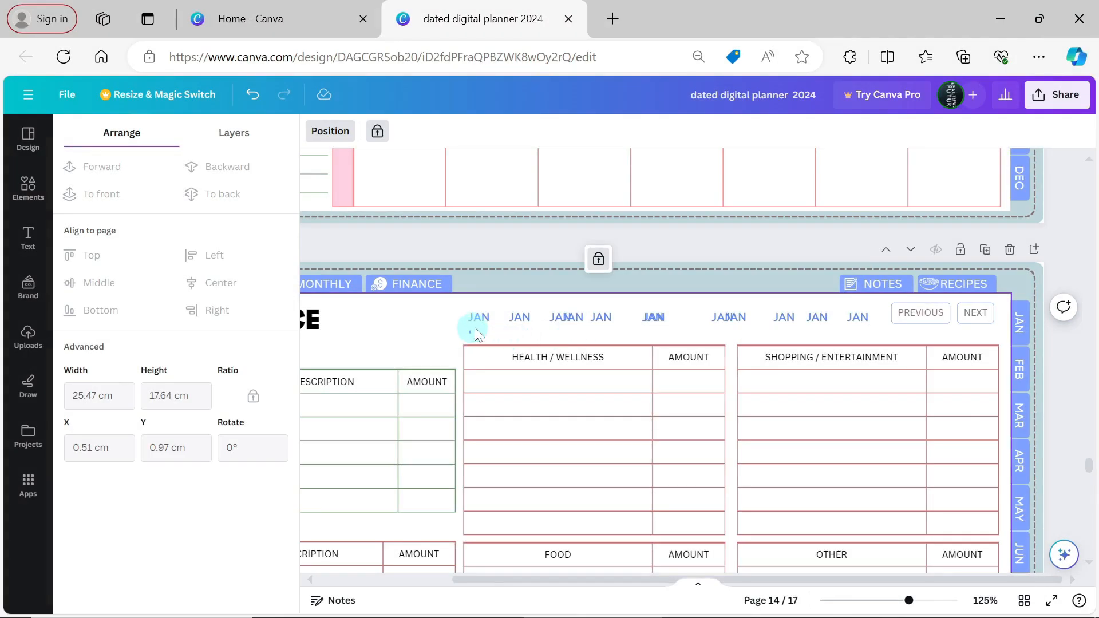
left_click_drag(469, 334, 850, 318)
left_click(760, 277)
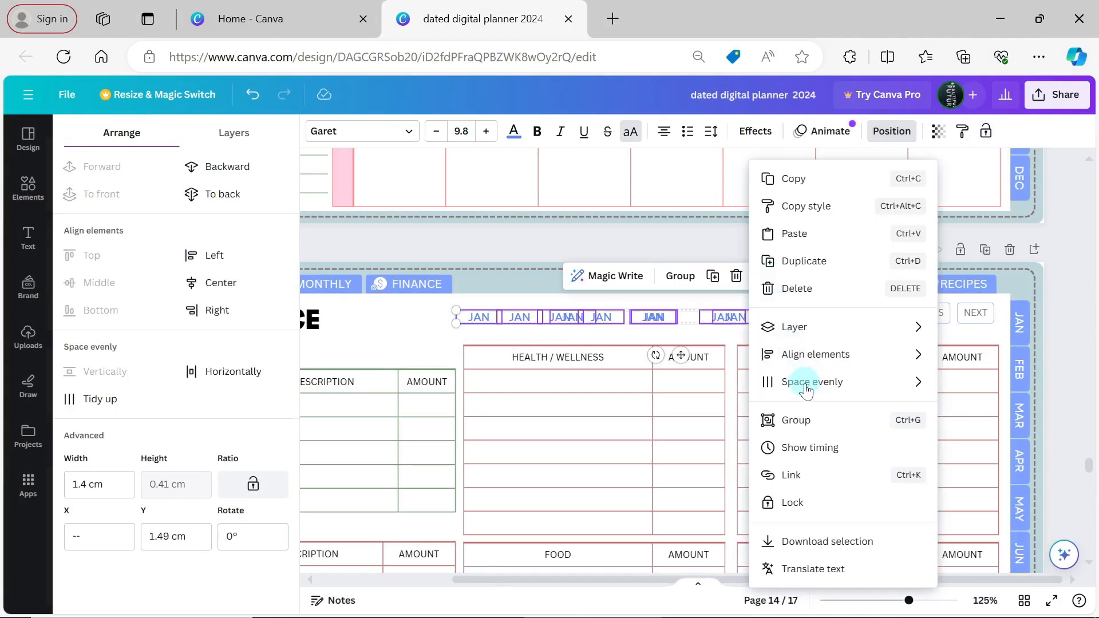
mouse_move(801, 380)
left_click(954, 381)
left_click(433, 335)
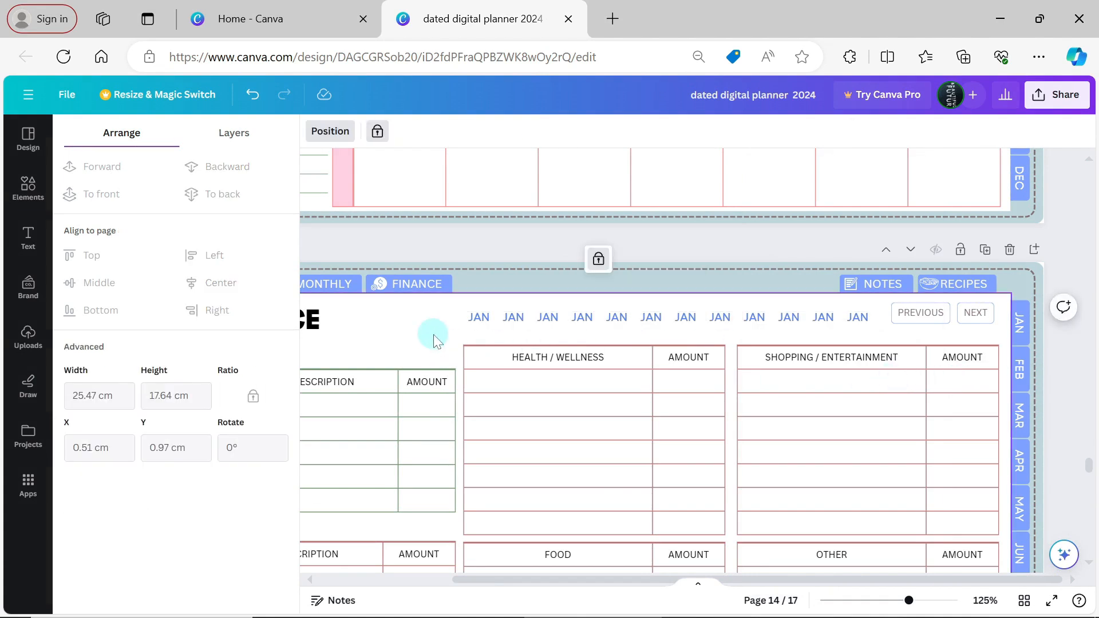
Relabel the JAN copies in the row in order as FEB, MAR, APR, MAY and so on through DEC.
double_click(513, 317)
type("FEB")
double_click(548, 317)
type("MAR")
double_click(583, 316)
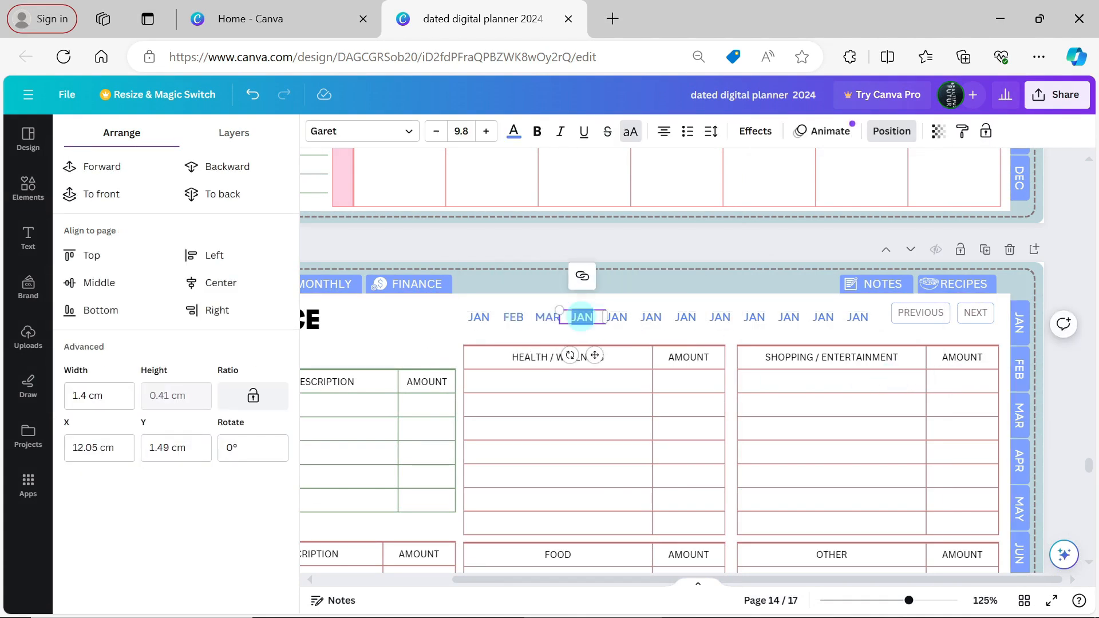
type("APR")
double_click(617, 317)
type("MAY")
double_click(652, 317)
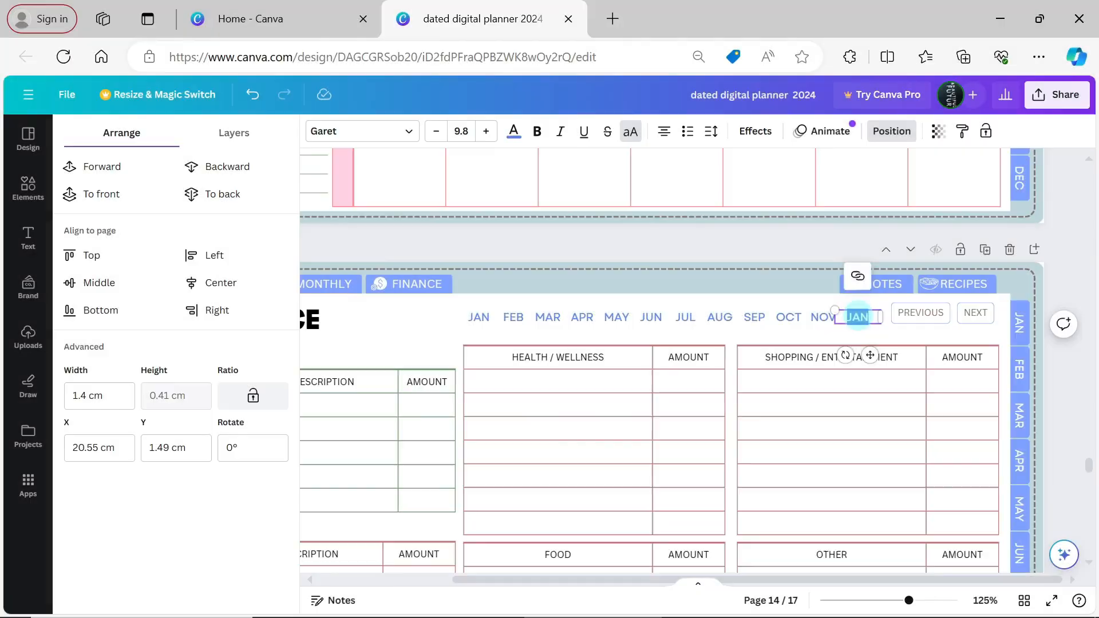
Add a rectangle and reshape it into a narrow strip covering the row of month labels above the tables.
key("r")
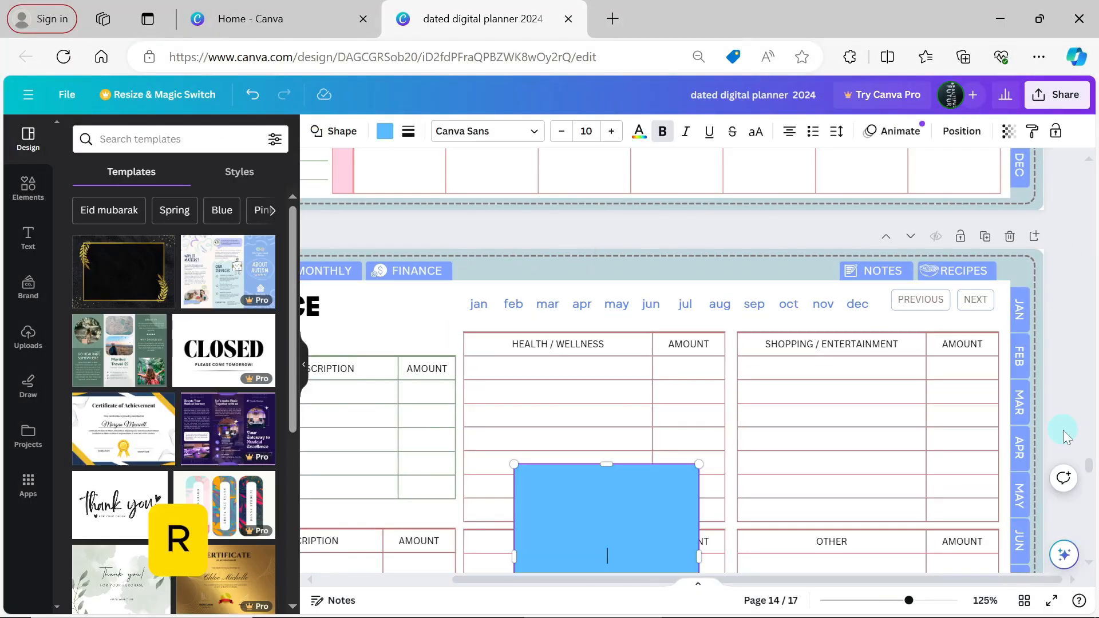
left_click_drag(685, 491, 662, 371)
left_click_drag(582, 344, 581, 498)
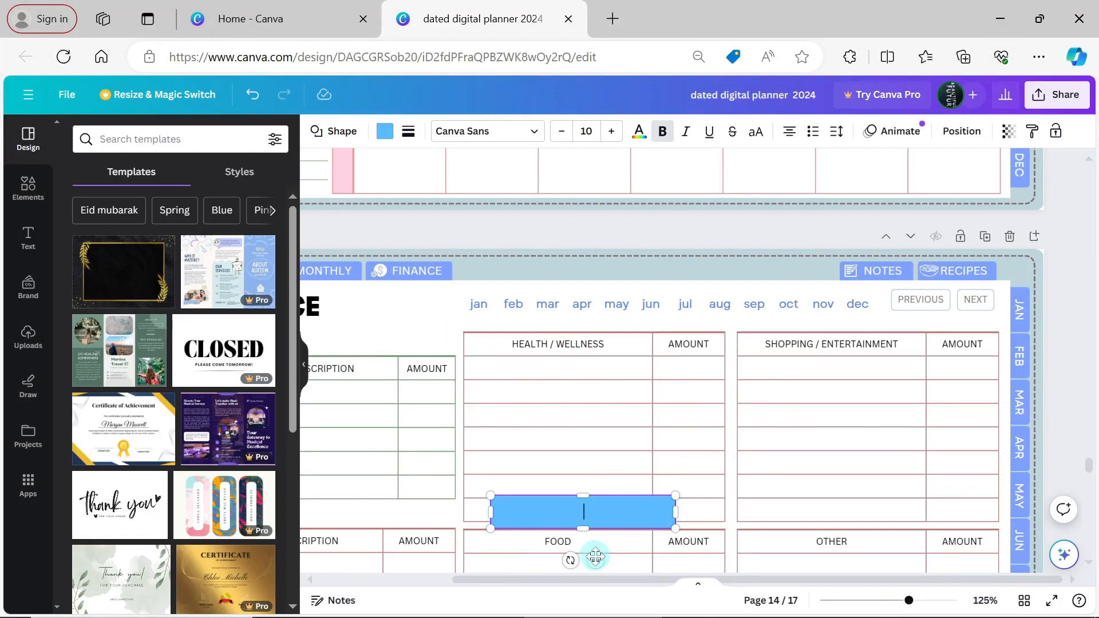
left_click_drag(589, 557, 567, 355)
left_click_drag(649, 307, 876, 307)
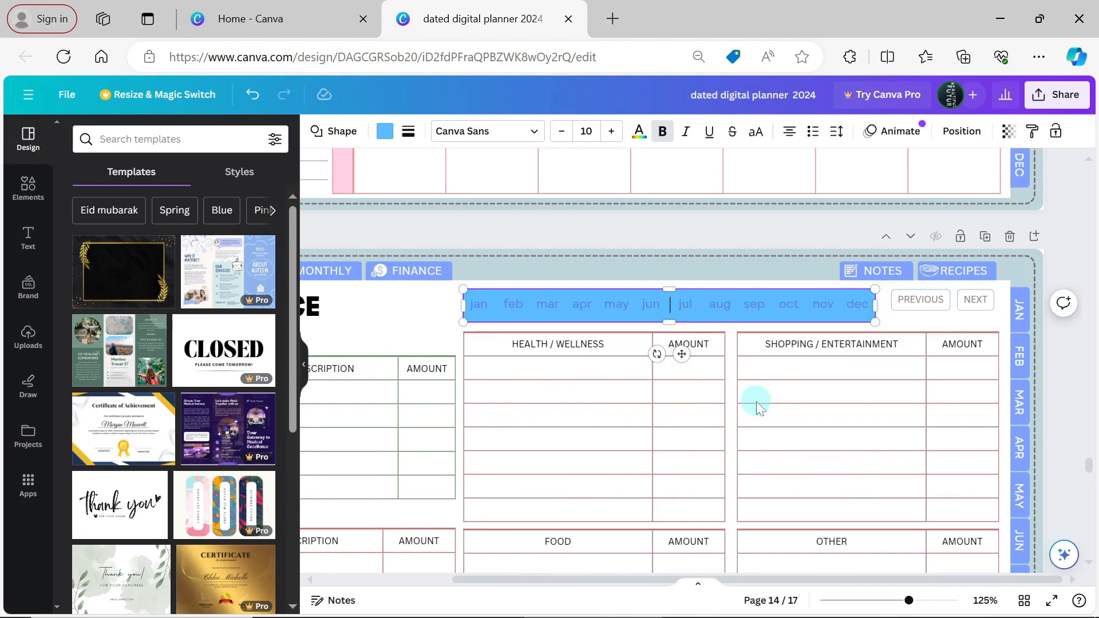
Give the month strip a corner rounding of 10 and a pale blue-grey fill.
left_click_drag(914, 601, 927, 601)
left_click(408, 131)
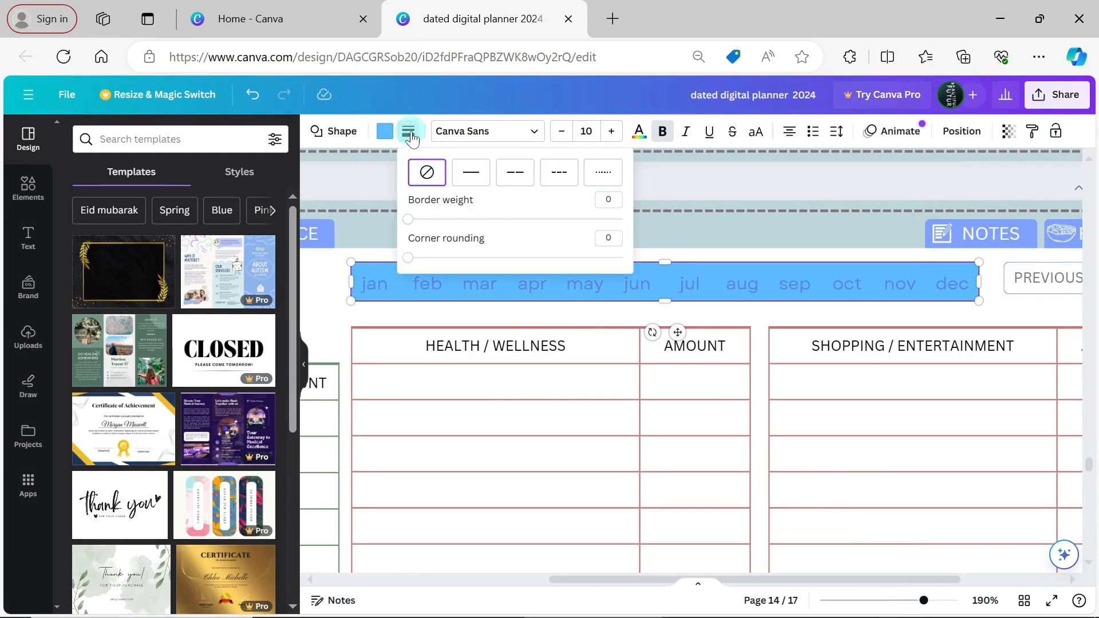
left_click_drag(410, 259, 429, 258)
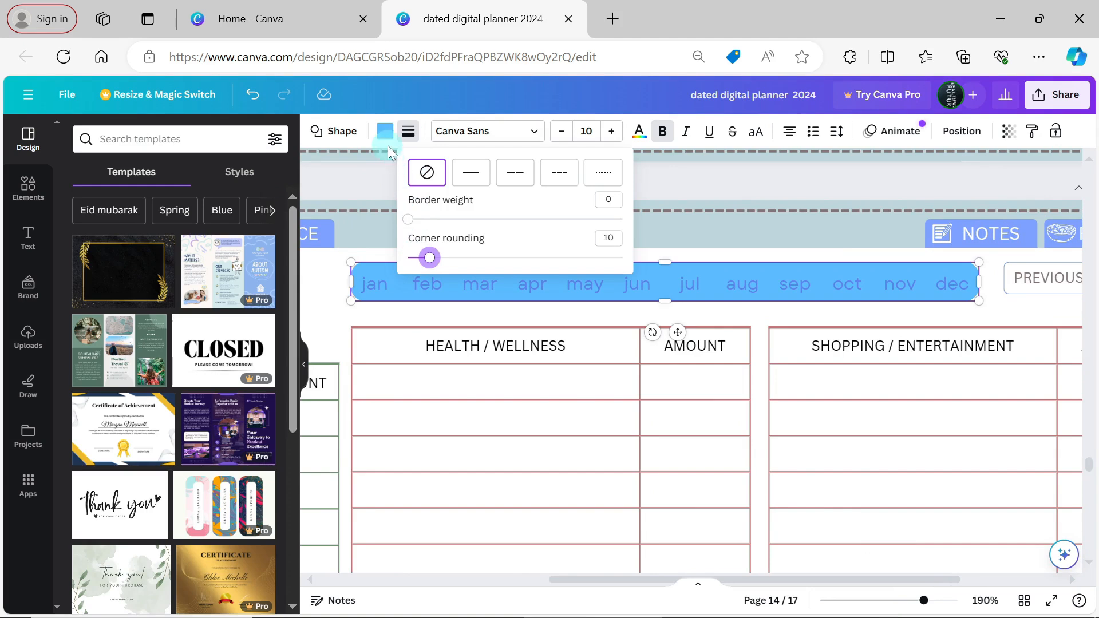
left_click(386, 133)
left_click(231, 363)
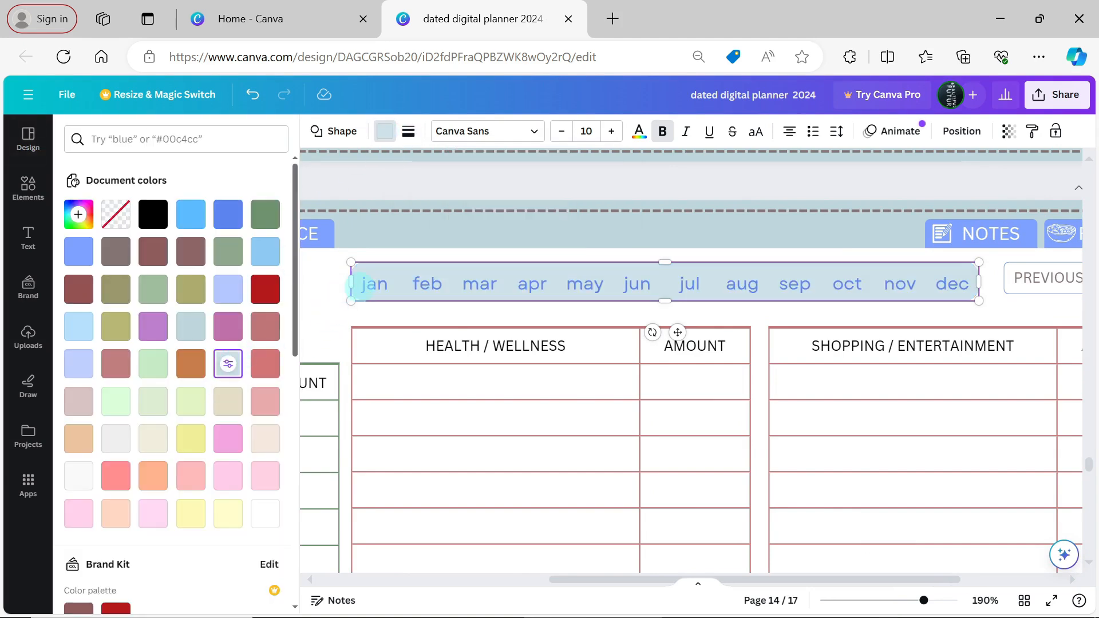
Reduce the month strip's height slightly by lowering its upper edge.
left_click(1005, 304)
left_click(932, 274)
left_click_drag(665, 262, 665, 270)
left_click(329, 307)
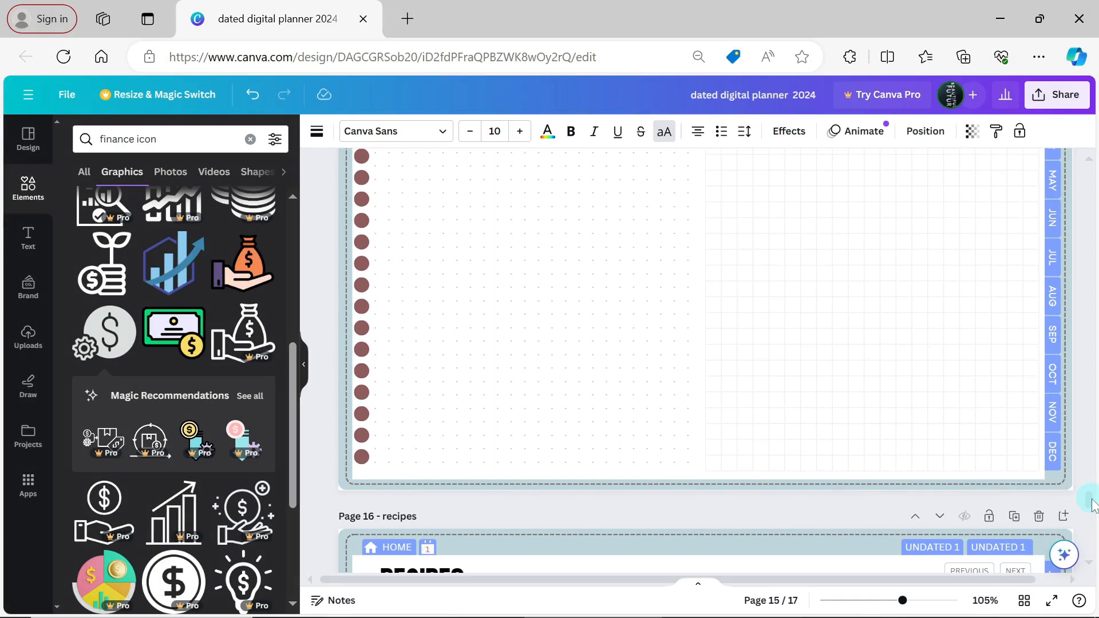
Ungroup the dot grid on the notes page and delete its lower rows of dots.
left_click(669, 407)
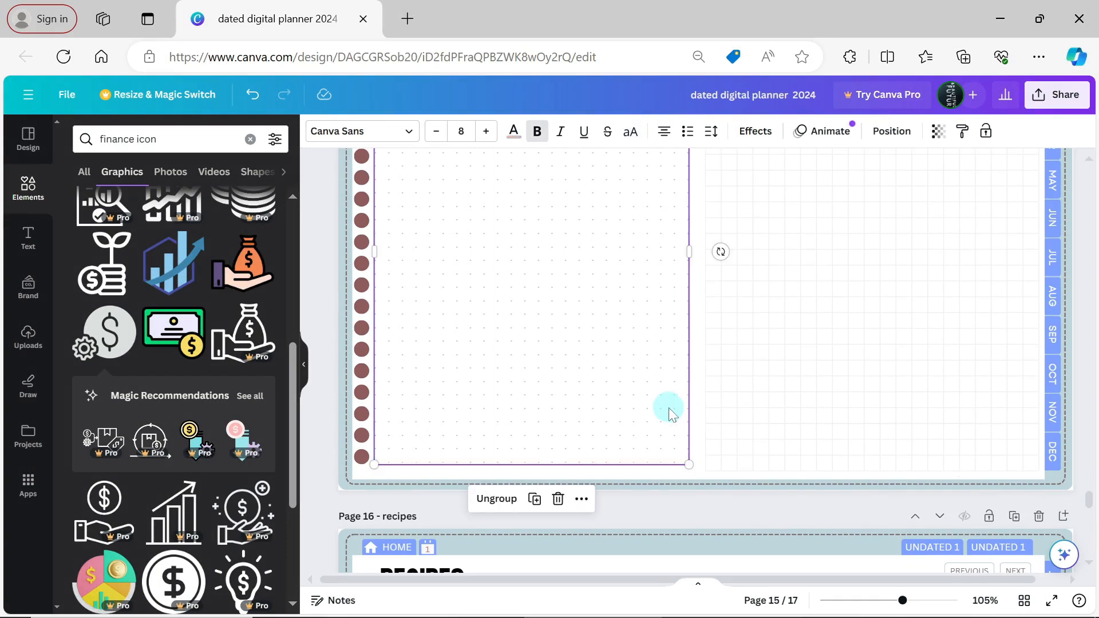
left_click(496, 498)
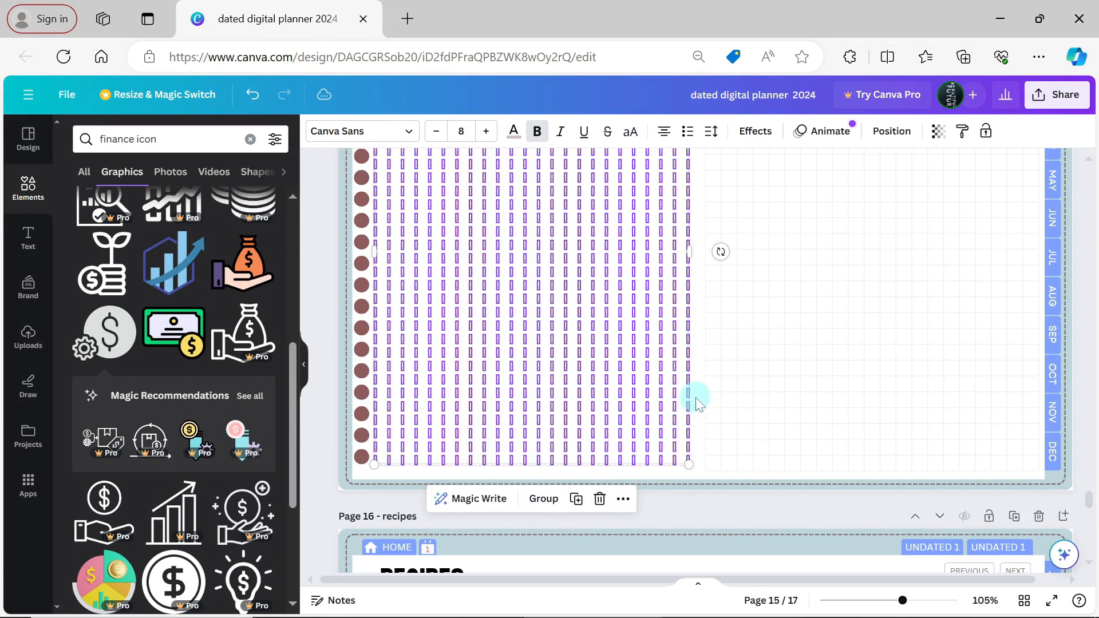
left_click(698, 403)
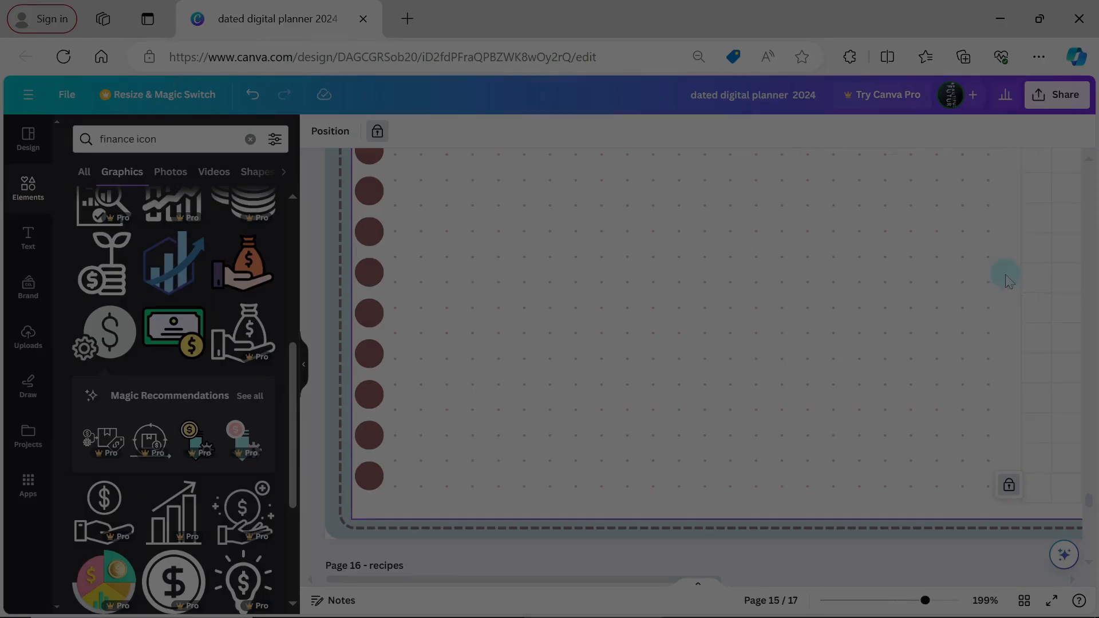
left_click_drag(1004, 273, 392, 507)
key("Delete")
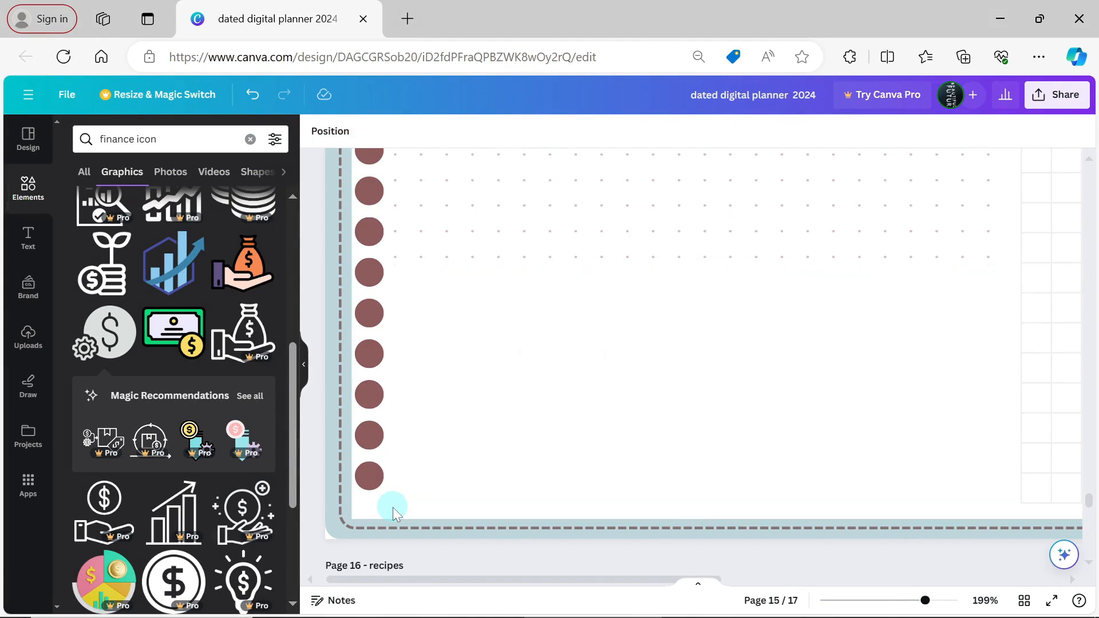
Copy the lower rows of the square grid as a separate table and place it in the blank area beneath the dots.
left_click_drag(925, 601, 911, 601)
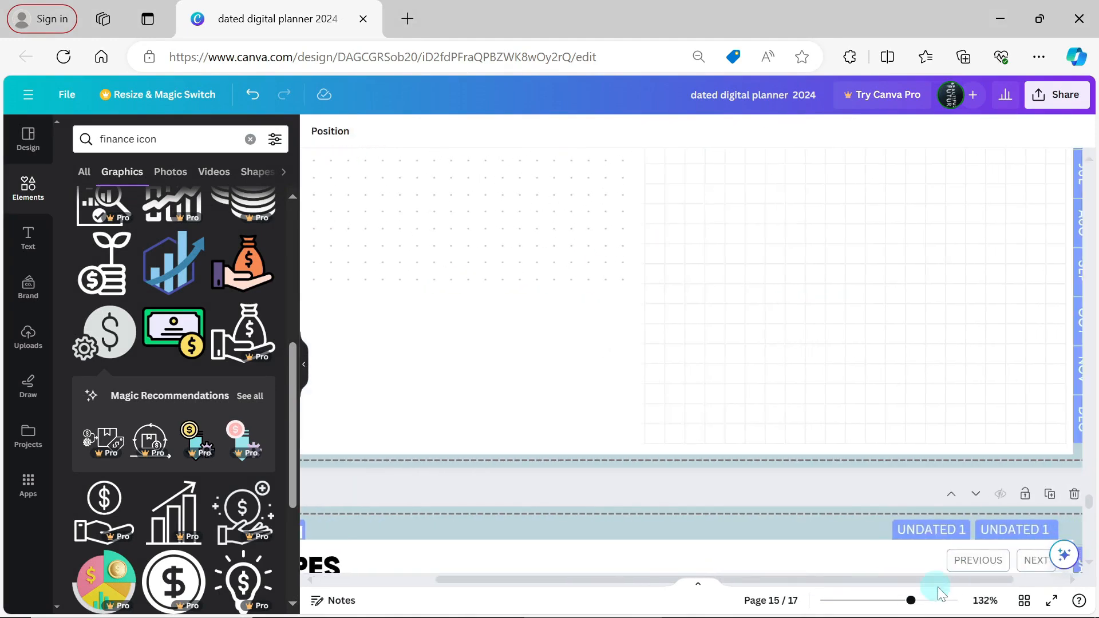
left_click(636, 295)
left_click(1038, 437, "shift")
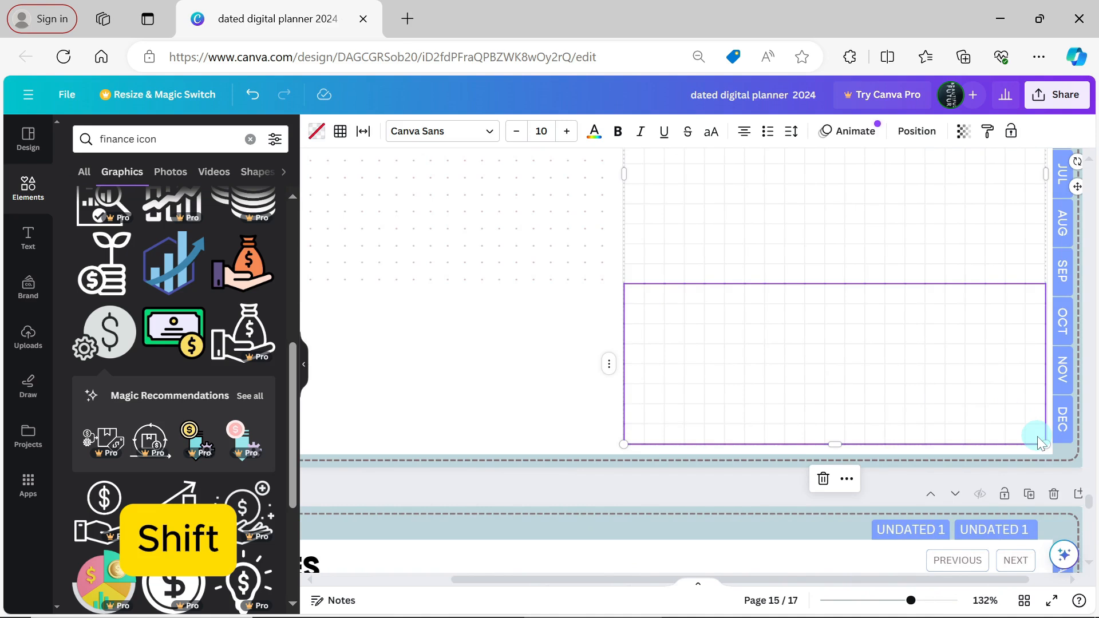
left_click(539, 340)
key("ctrl+v")
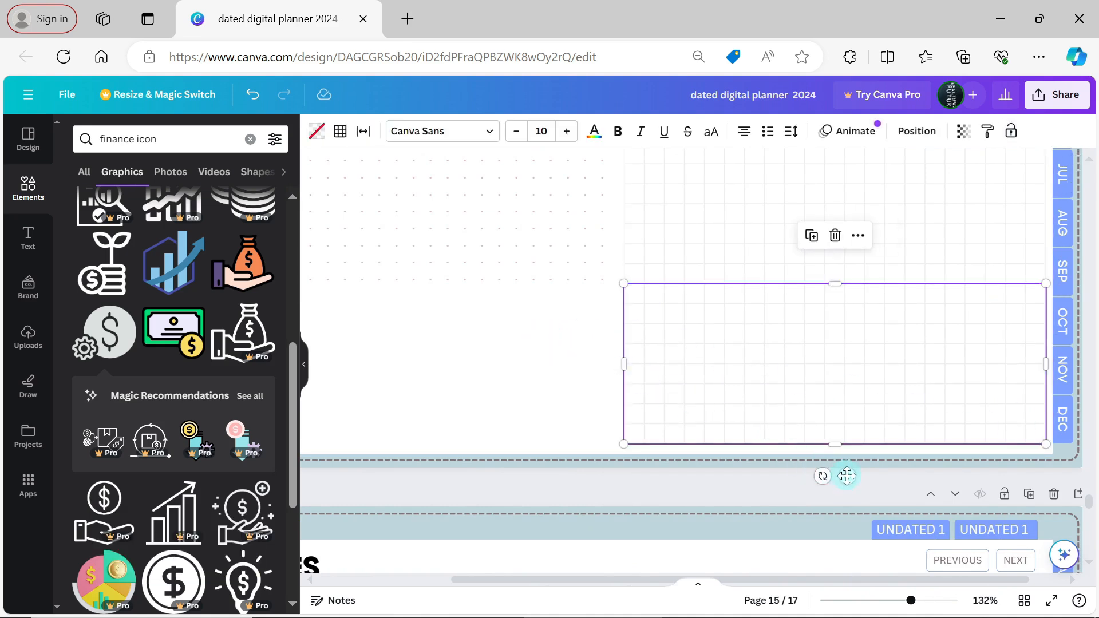
left_click_drag(847, 476, 408, 458)
left_click_drag(914, 580, 781, 578)
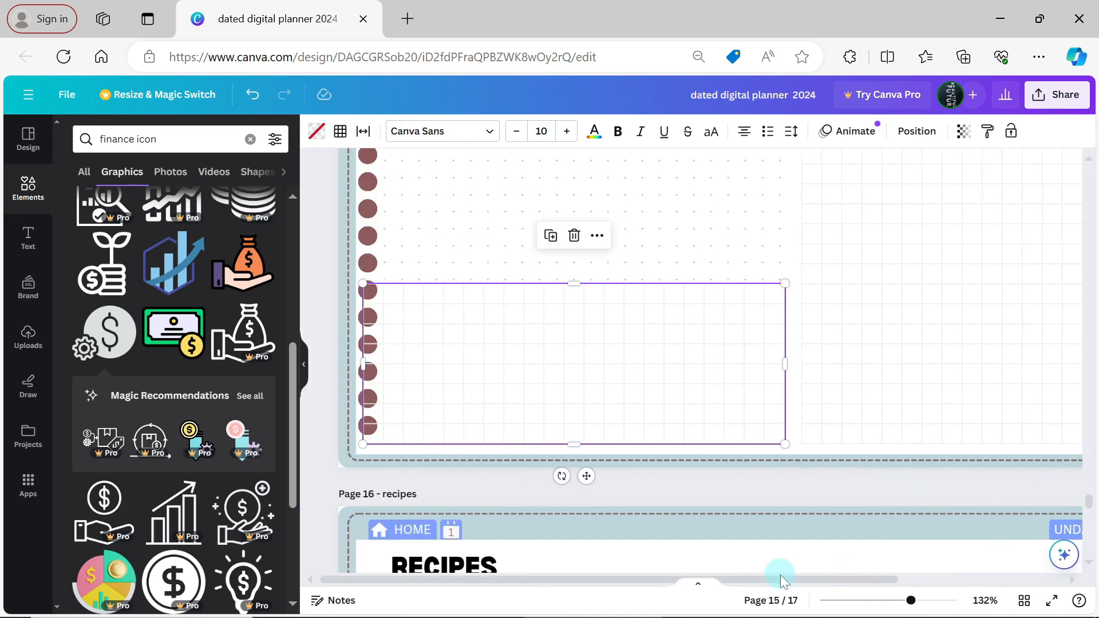
Delete a row from the copied square-grid table beneath the dot grid on the notes page.
left_click(704, 472)
left_click_drag(385, 294, 775, 297)
left_click(562, 236)
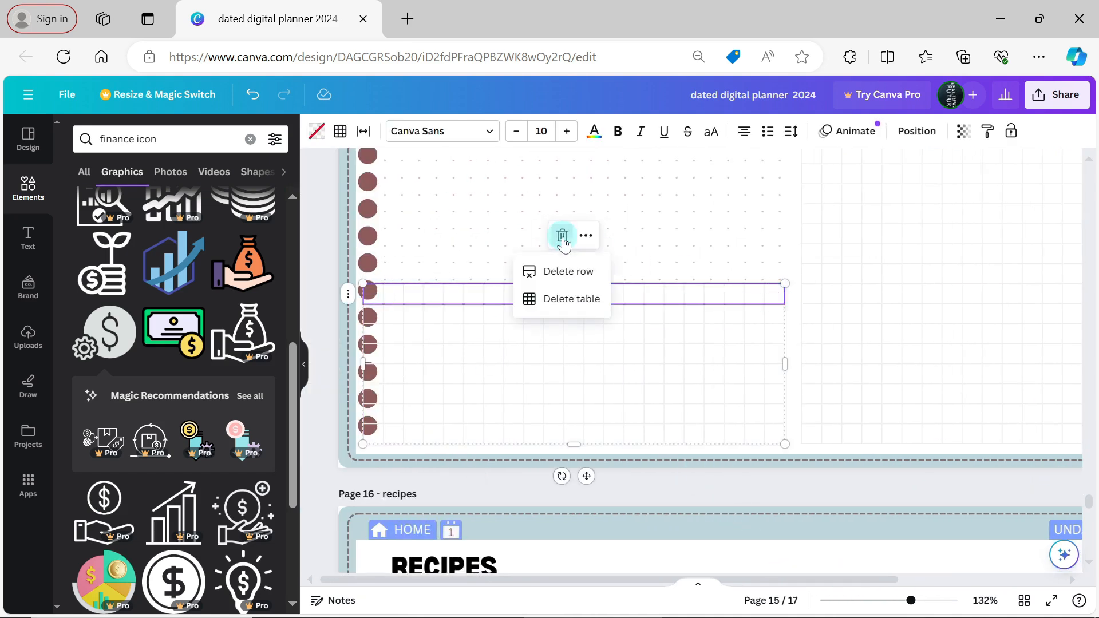
left_click(569, 272)
left_click_drag(374, 294, 375, 414)
left_click(562, 237)
left_click(569, 272)
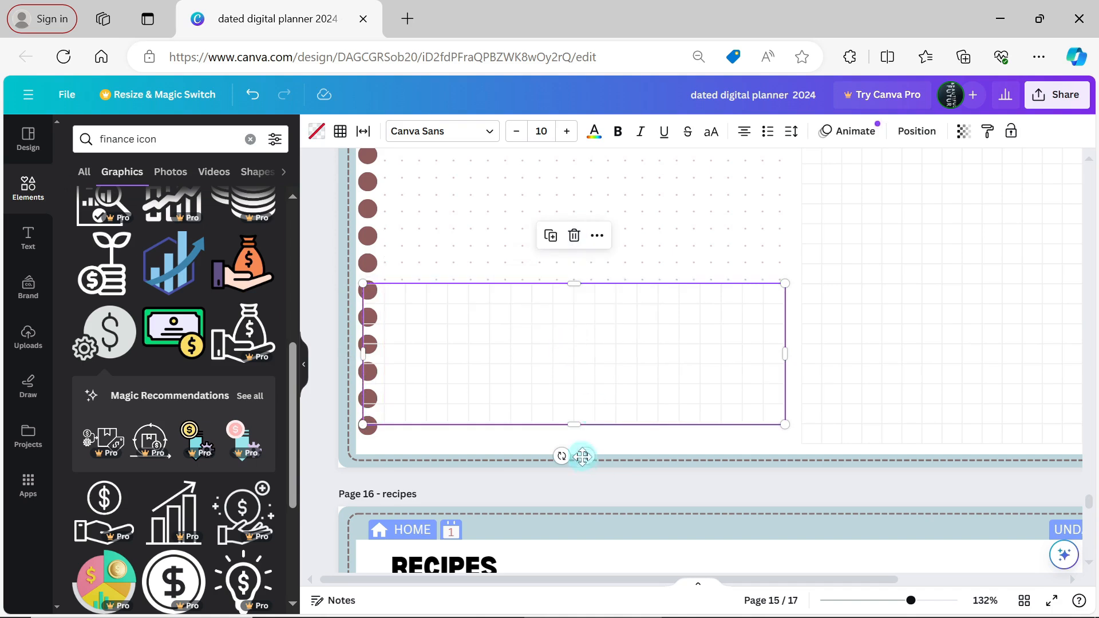
Align the grid table under the dots, delete its last column and fit its width to the dot grid.
left_click_drag(582, 457, 600, 474)
left_click_drag(795, 312, 795, 436)
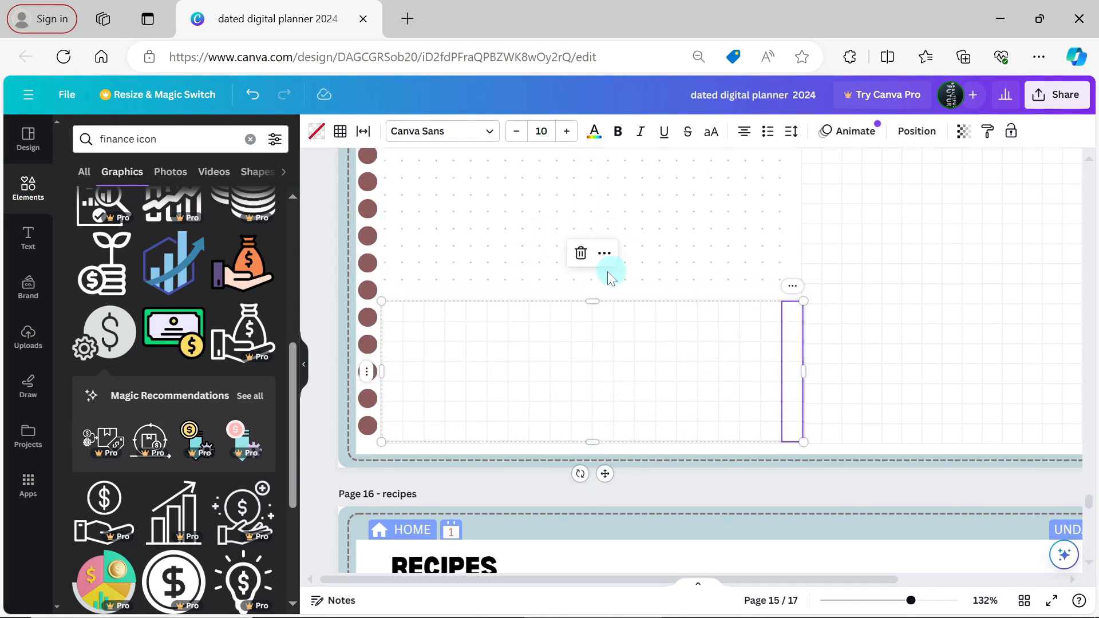
left_click(582, 254)
left_click(584, 194)
left_click_drag(803, 372, 773, 375)
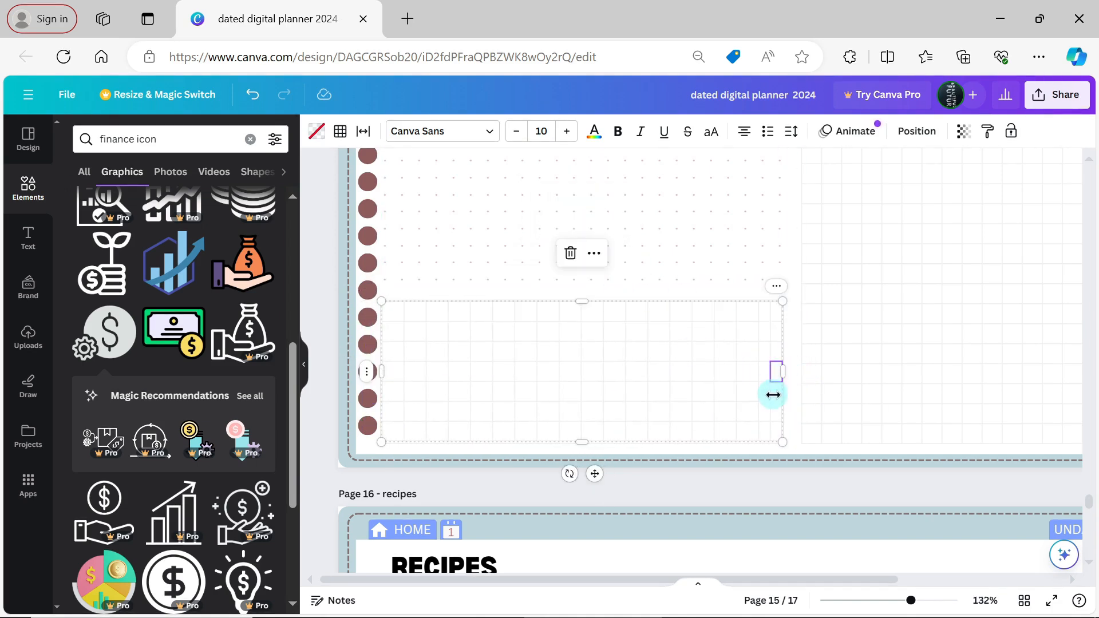
left_click(393, 371)
left_click(594, 253)
left_click(630, 497)
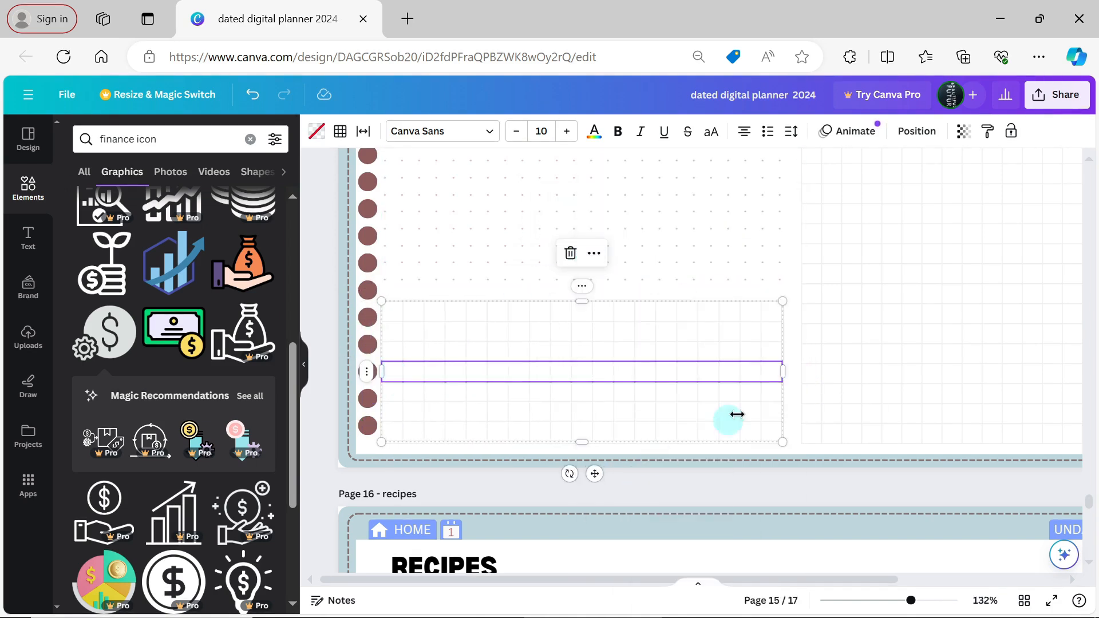
left_click(790, 329)
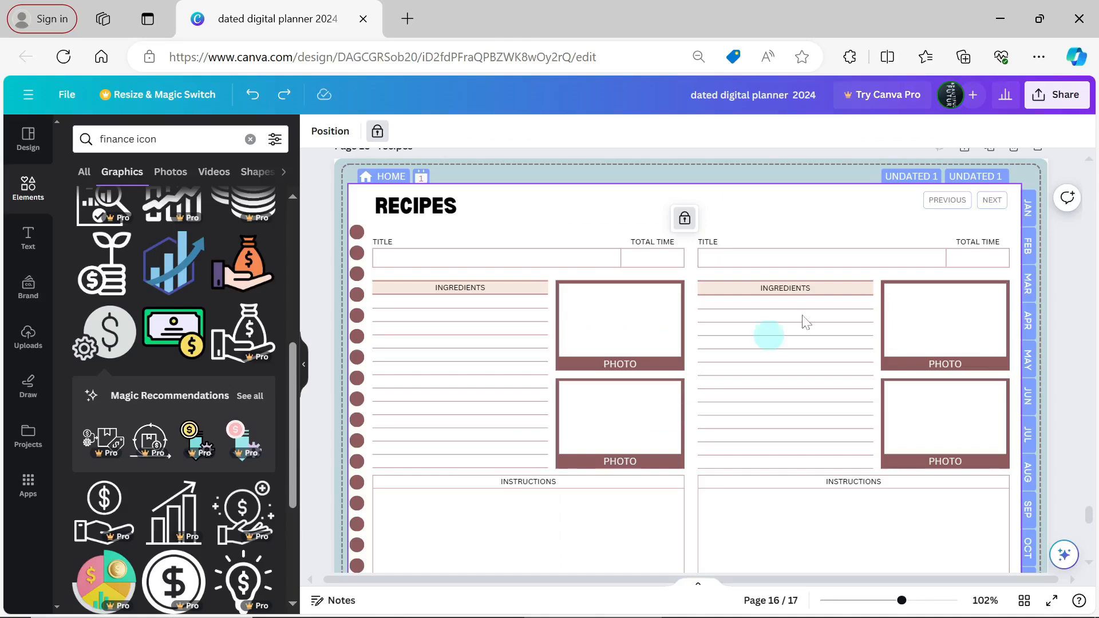
Replace the recipes page's two UNDATED 1 labels with the NOTES and RECIPES labels and icons copied from the notes page.
left_click(905, 180)
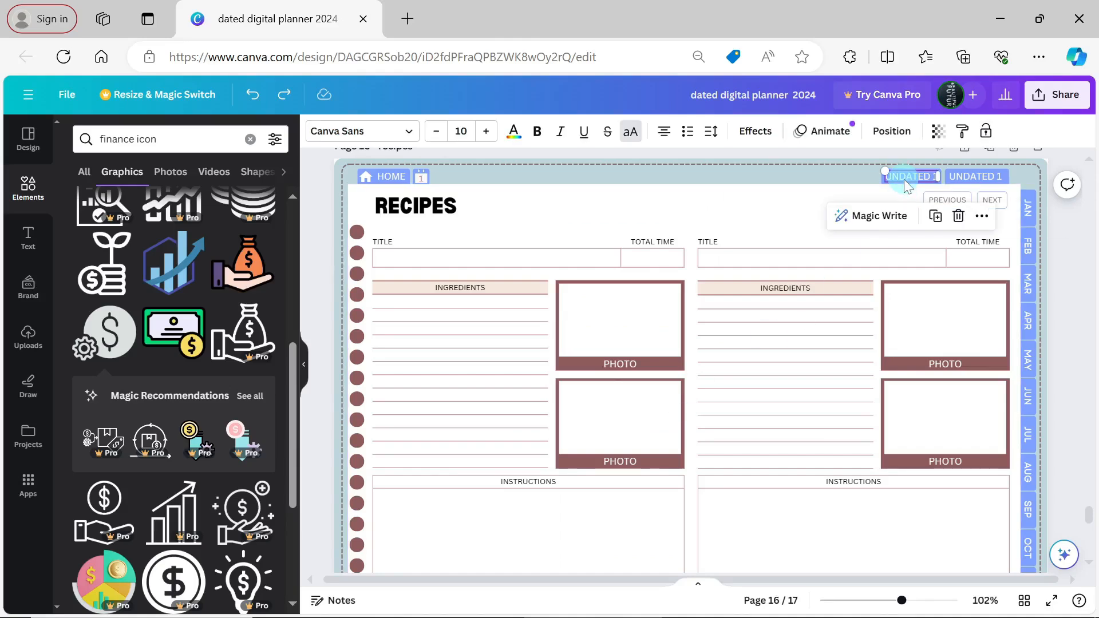
left_click(930, 218)
scroll(931, 218, "up", 10)
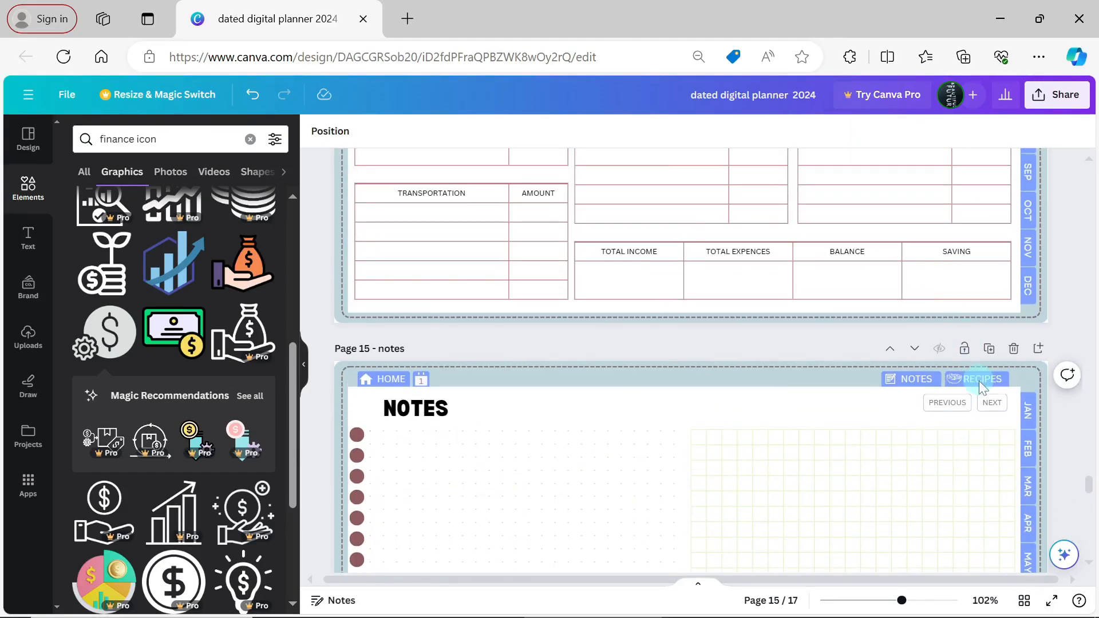
left_click(980, 381)
left_click(952, 379, "shift")
left_click(914, 379, "shift")
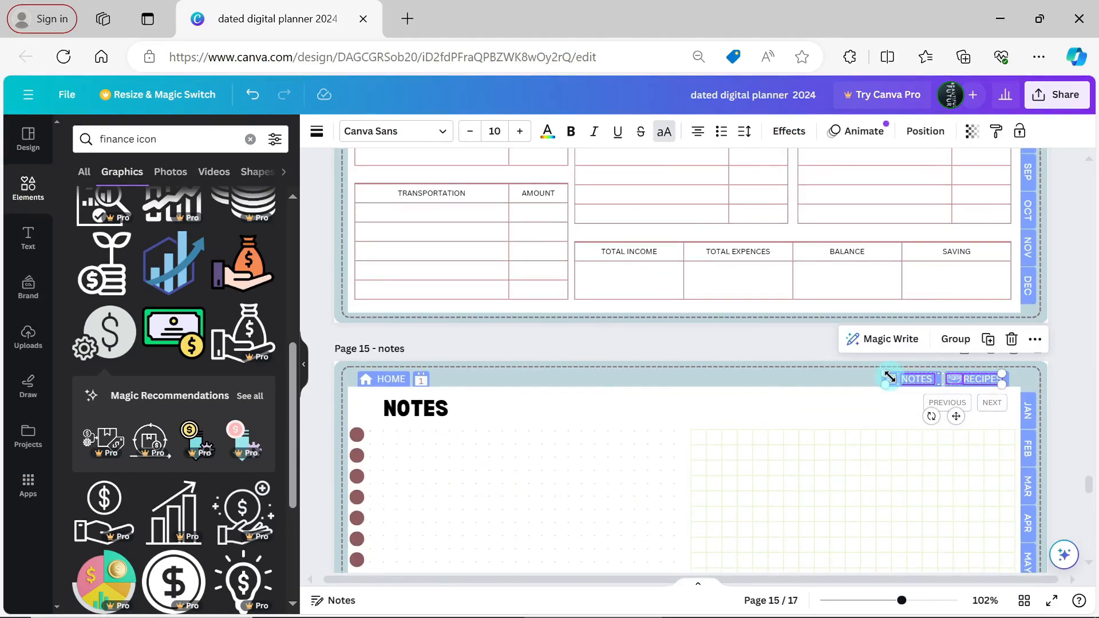
scroll(890, 378, "down", 10)
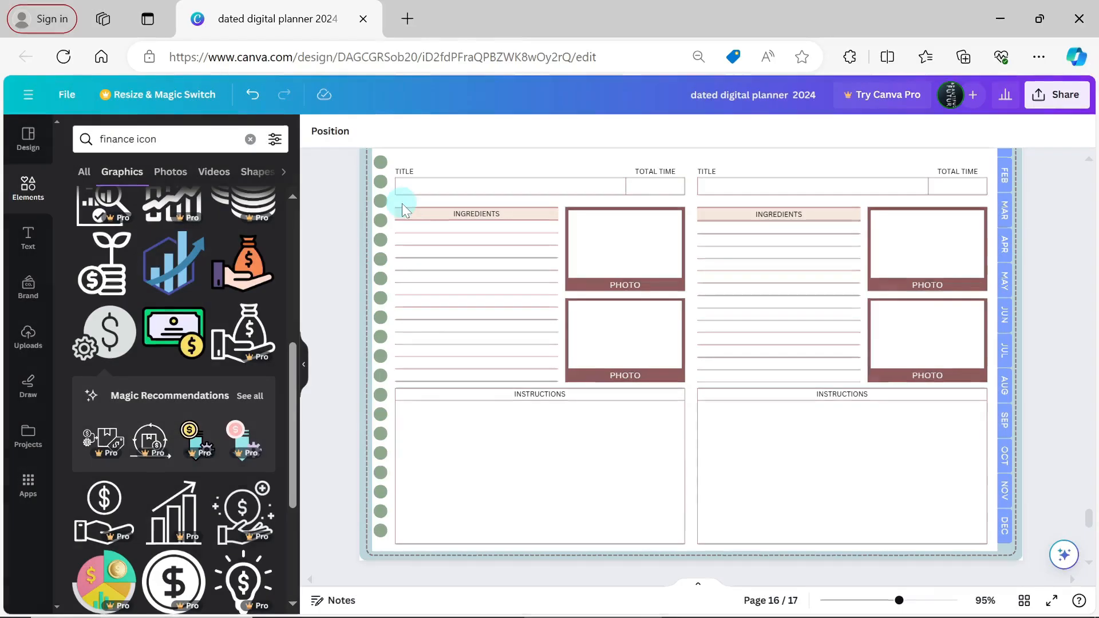
Narrow the first recipe's Instructions table from its left side and its Ingredients table from its right side.
left_click(452, 424)
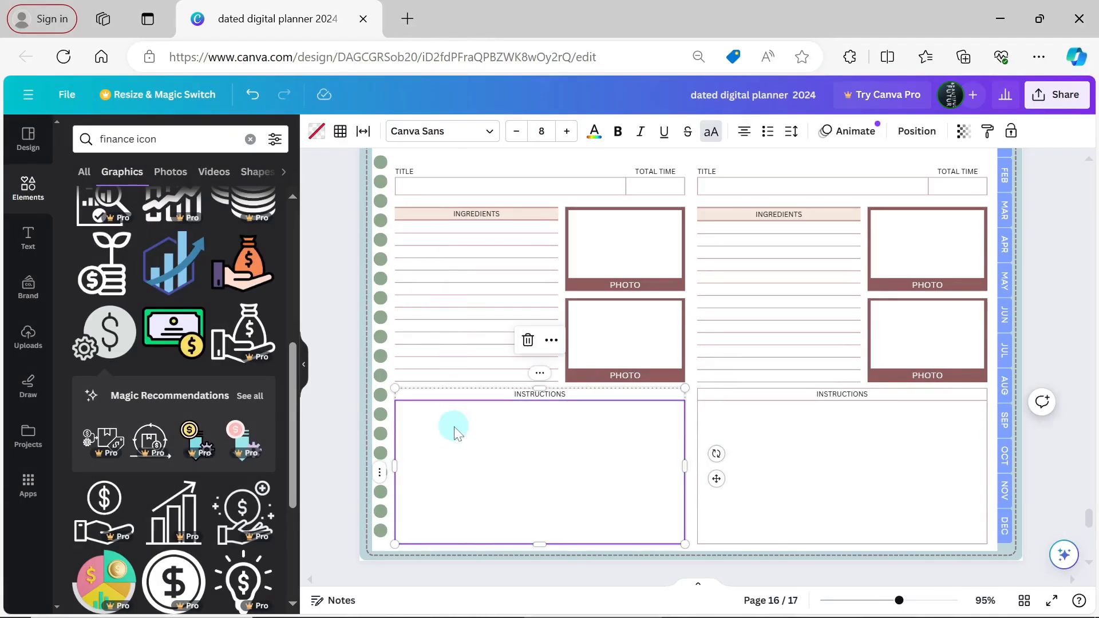
left_click_drag(395, 468, 517, 468)
left_click(520, 321)
left_click_drag(559, 297, 515, 298)
Move the first recipe's lower photo frame out of the upper area and delete its upper photo frame.
left_click_drag(539, 338, 631, 378)
left_click_drag(621, 331, 445, 428)
left_click_drag(543, 317, 620, 277)
key("Delete")
Move the first recipe's Instructions table up beside the Ingredients table and stretch it to the same height.
left_click(627, 416)
left_click_drag(714, 456, 714, 298)
left_click(595, 381)
left_click(599, 347)
left_click_drag(601, 363, 602, 382)
scroll(596, 395, "down", 1)
Place the photo frame below the Ingredients table, duplicate it and set the copy beside it under the Instructions.
left_click_drag(538, 461, 472, 419)
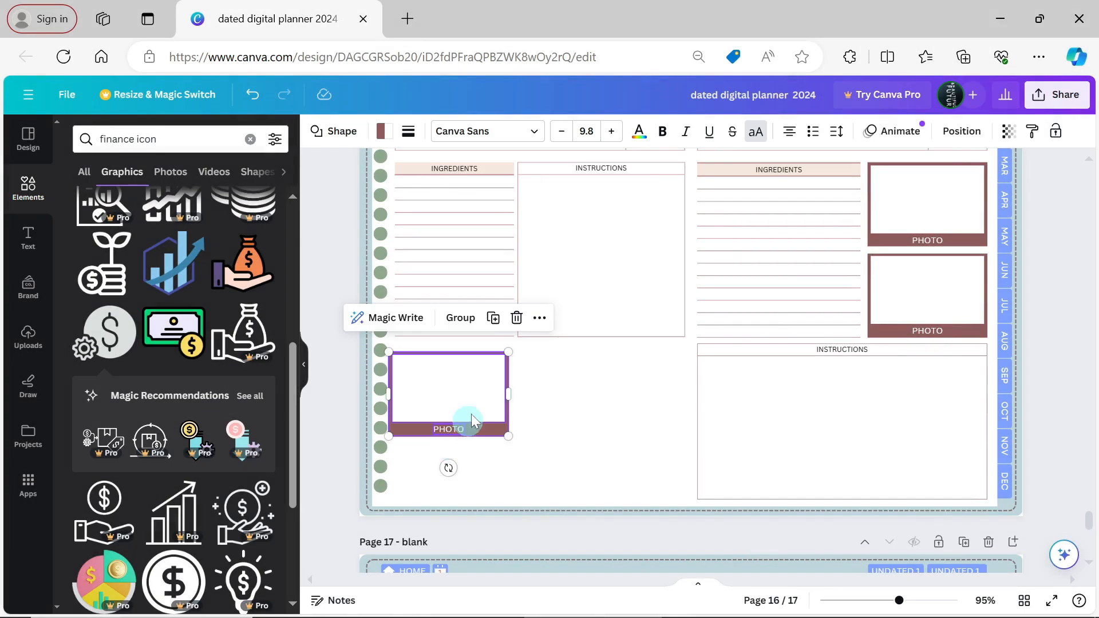
key("ctrl+d")
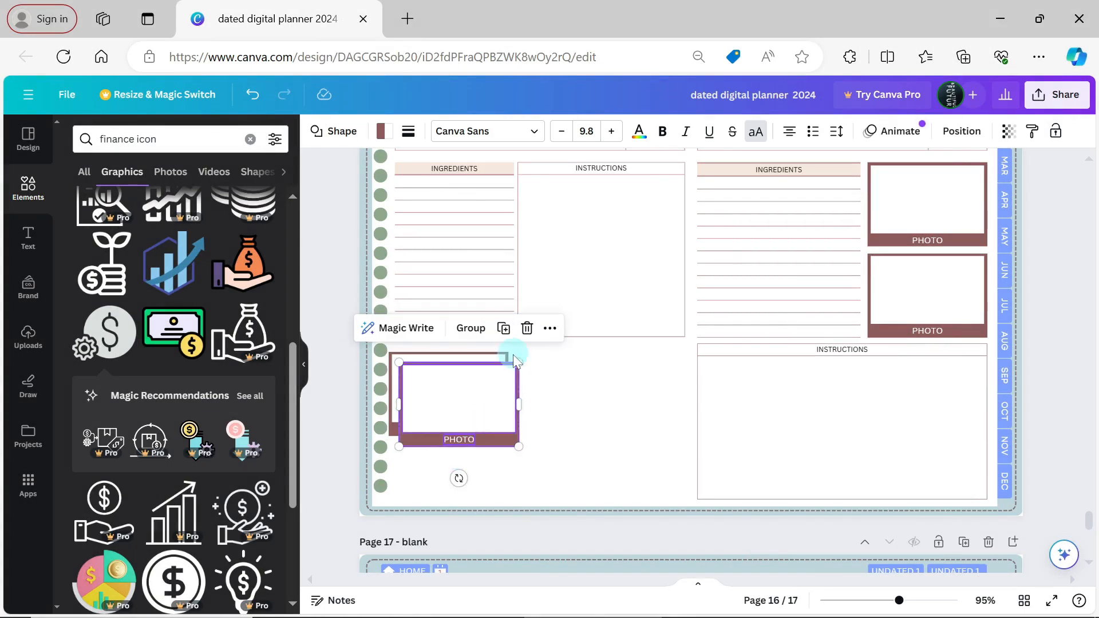
left_click_drag(504, 385, 667, 426)
Enlarge both photo frames to matching sizes and line them up along the bottom of the first recipe.
left_click_drag(450, 401, 467, 449)
left_click_drag(526, 402, 550, 385)
left_click_drag(499, 446, 489, 451)
left_click(558, 422)
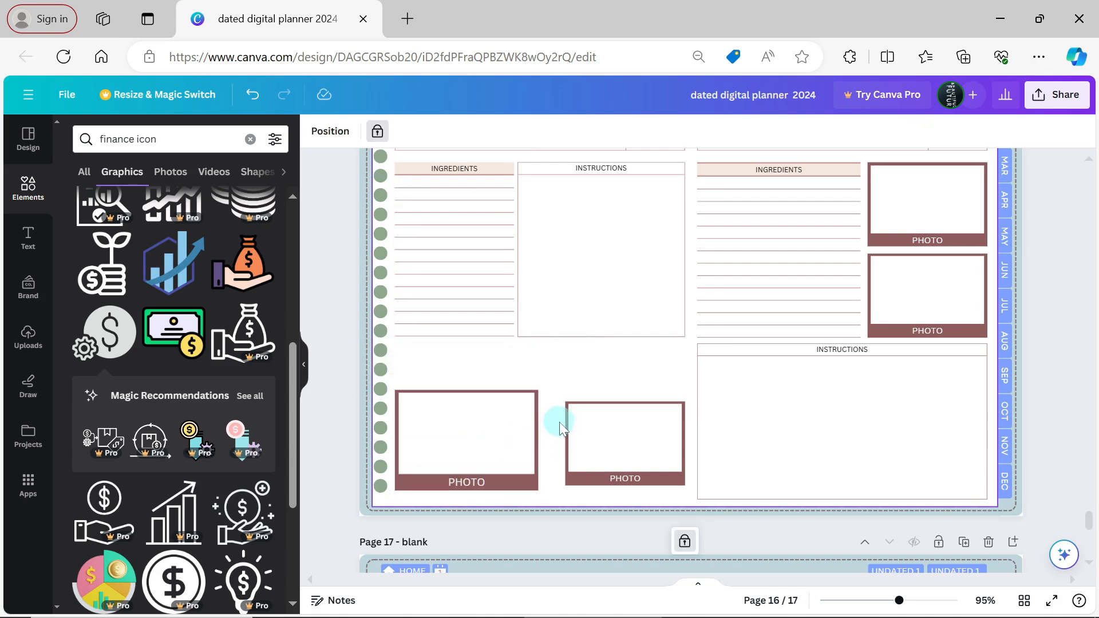
left_click_drag(553, 396, 632, 486)
left_click_drag(567, 404, 552, 385)
left_click_drag(685, 485, 690, 484)
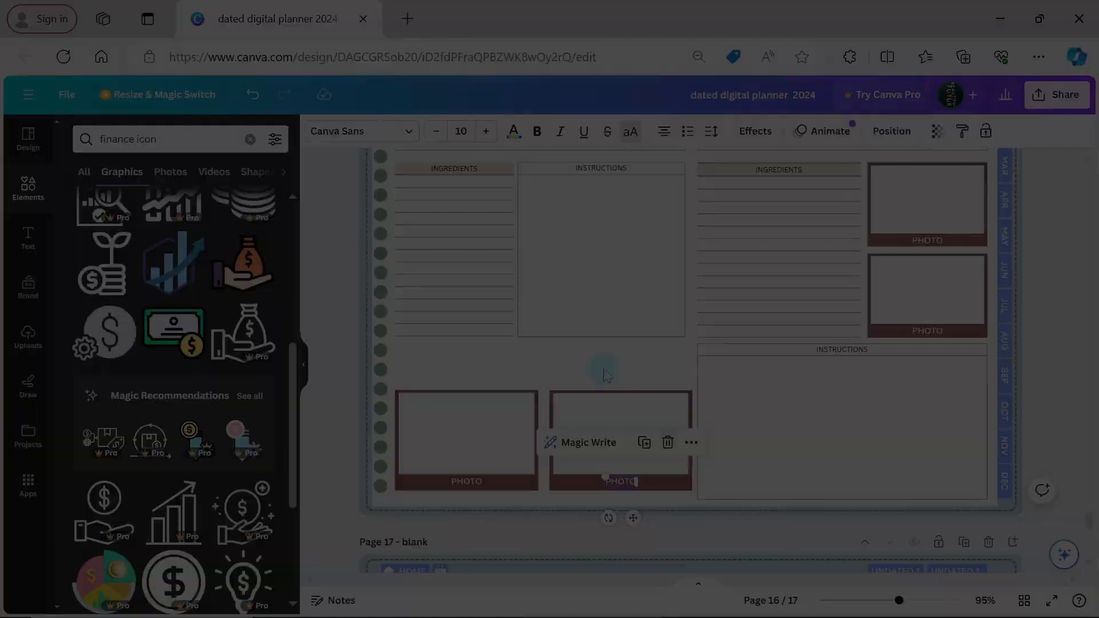
Add a row at the bottom of the first Ingredients table and extend the Instructions table down towards the photo frames.
left_click(489, 331)
left_click(379, 331)
left_click(404, 288)
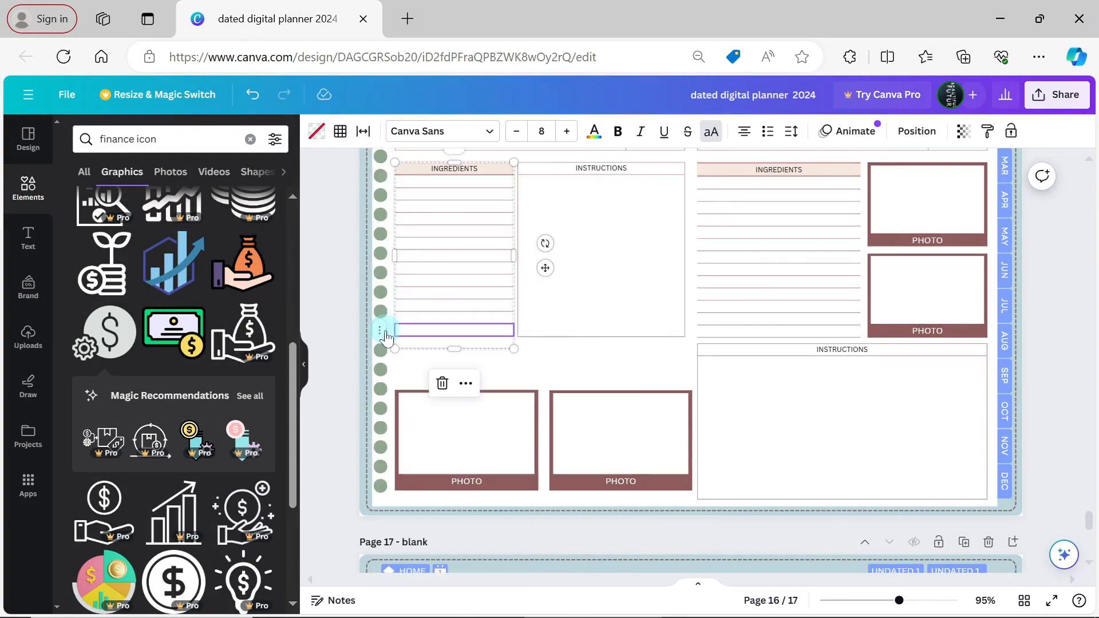
left_click(577, 324)
left_click_drag(599, 337, 596, 370)
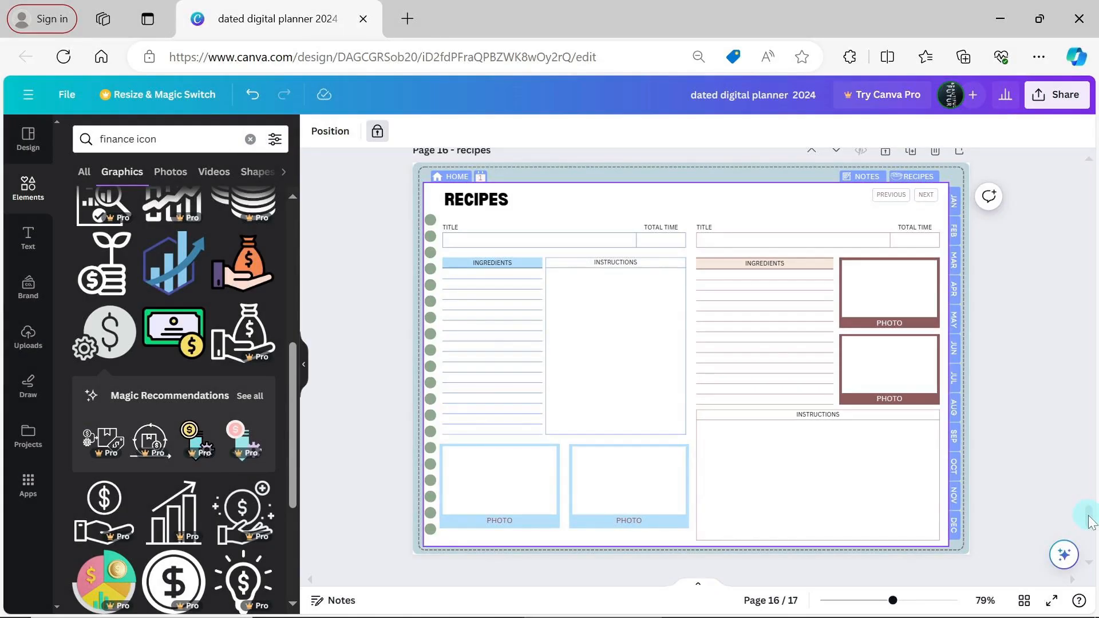
Delete the second recipe's old layout and fill its half of the page with a copy of the blue first recipe layout.
left_click_drag(726, 211, 915, 515)
key("Delete")
left_click_drag(720, 217, 436, 530)
key("alt")
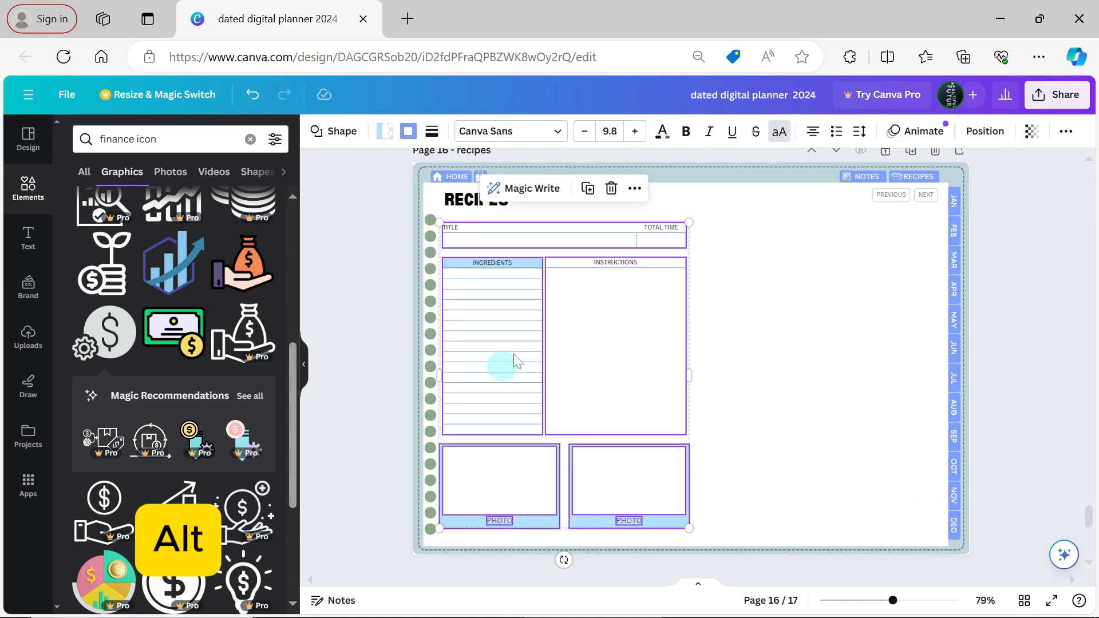
left_click_drag(611, 242, 867, 243)
left_click(769, 212)
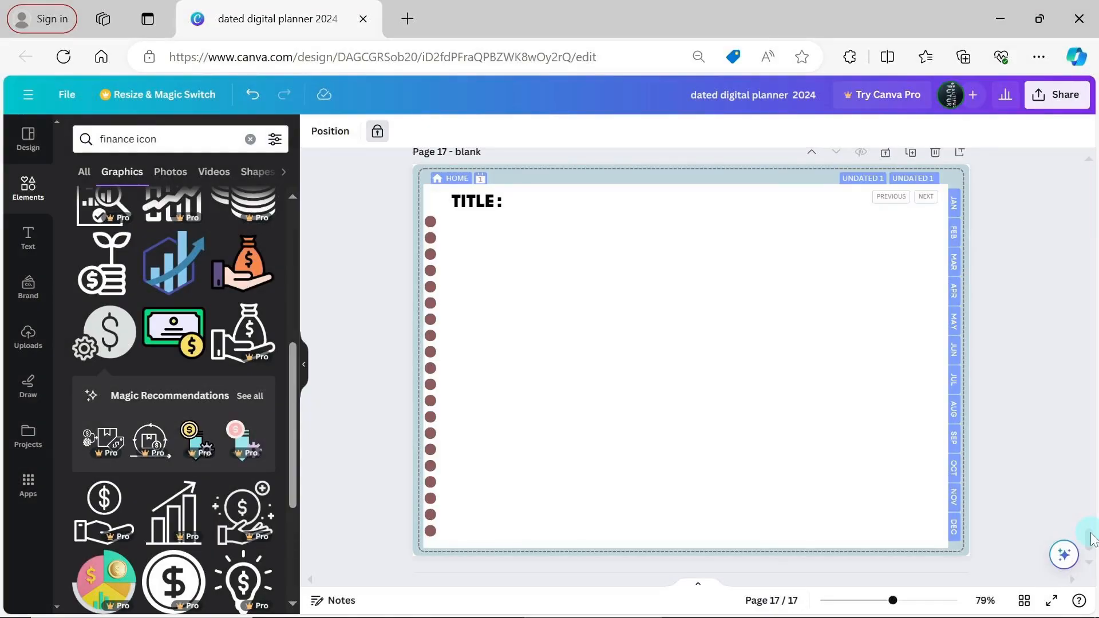
Replace the blank page's two UNDATED 1 labels with the NOTES and RECIPES labels and icons copied from the recipes page.
left_click(897, 177)
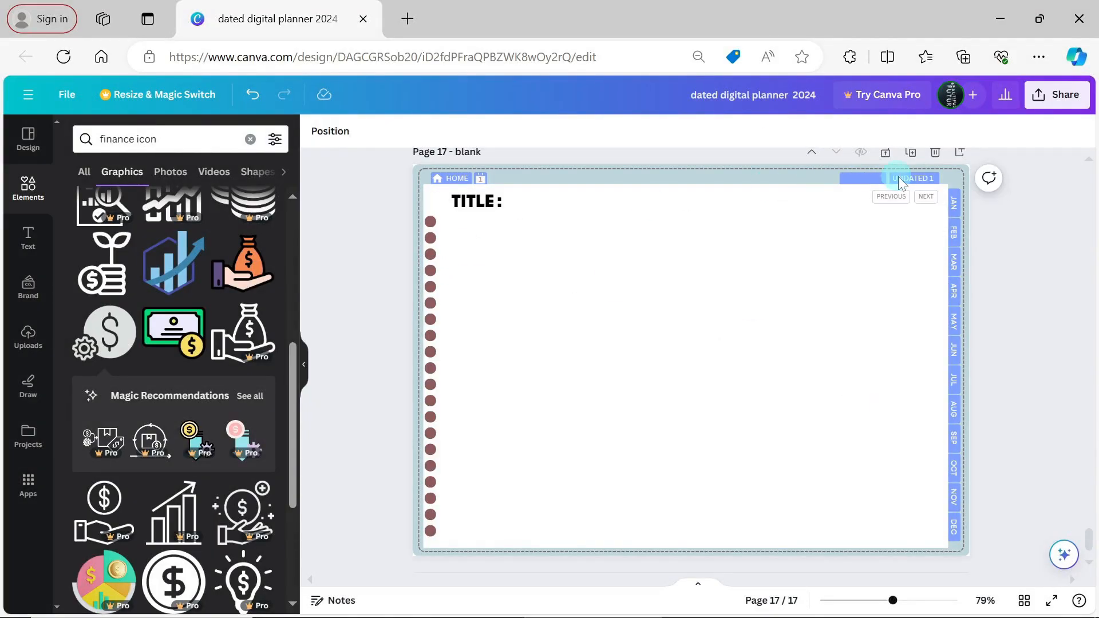
scroll(1008, 346, "up", 8)
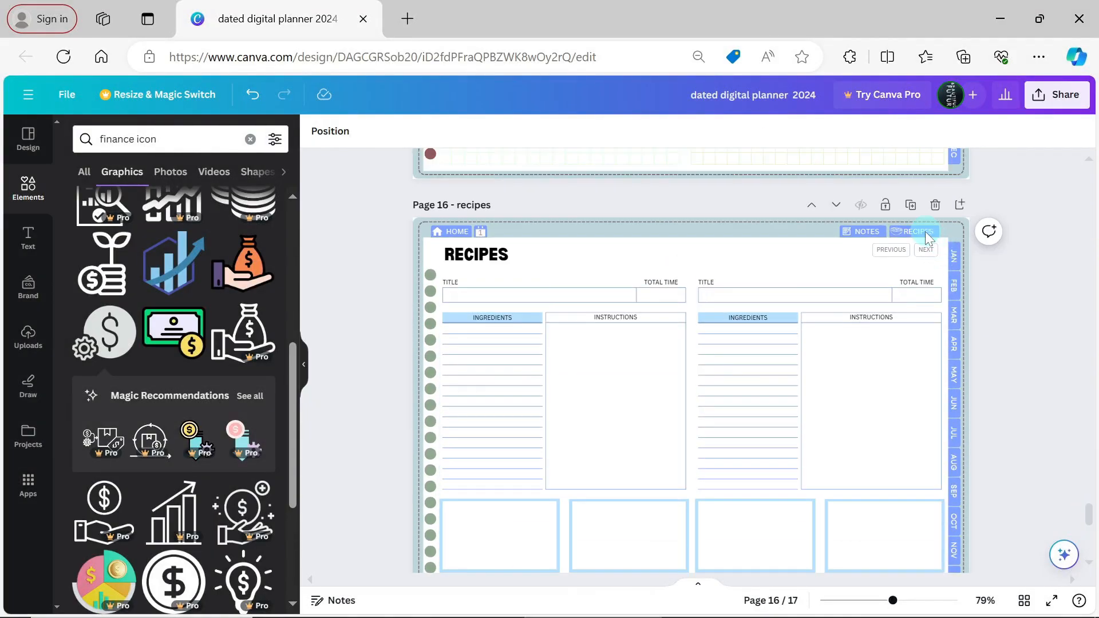
left_click(925, 231)
left_click(847, 232, "shift")
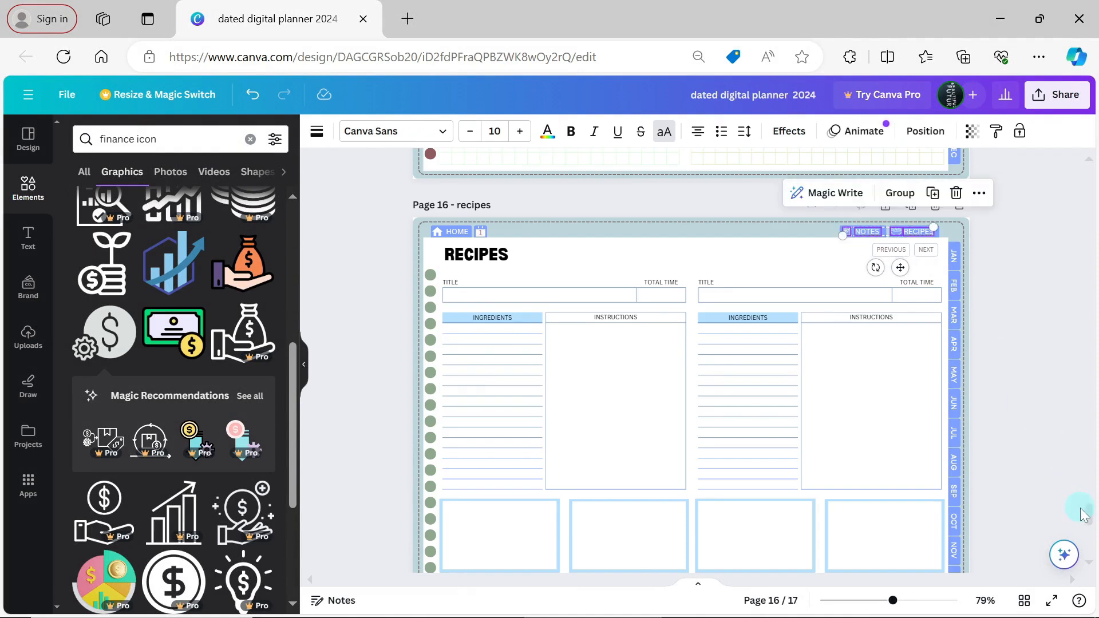
scroll(1084, 514, "down", 7)
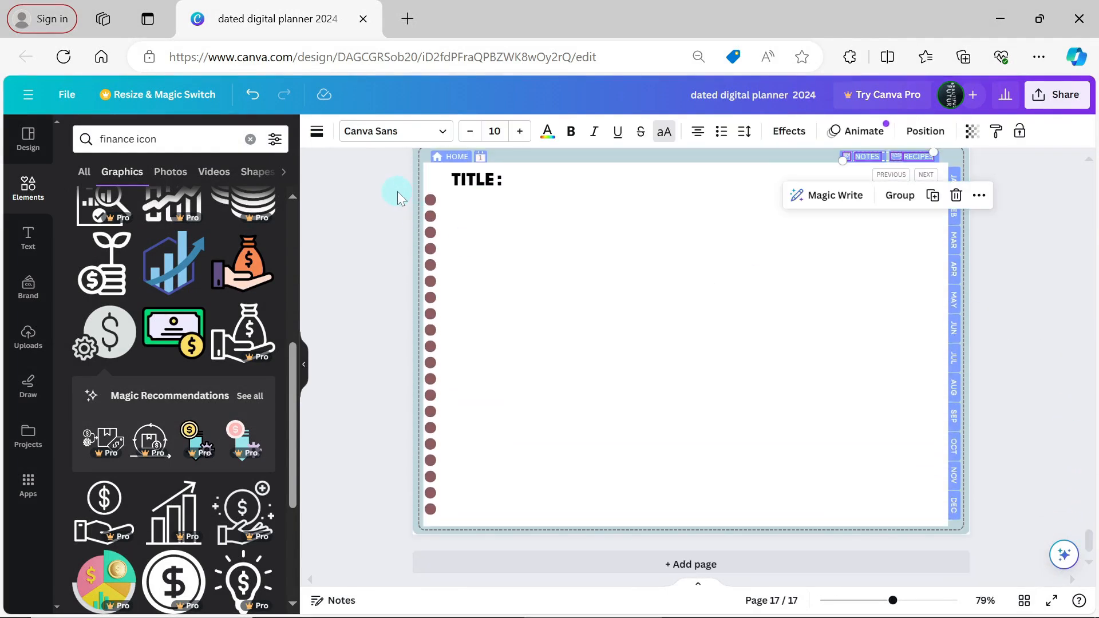
Recolor the column of binder circles on the blank page to light blue #b2c7ff.
left_click_drag(397, 192, 469, 511)
left_click(385, 131)
left_click(235, 298)
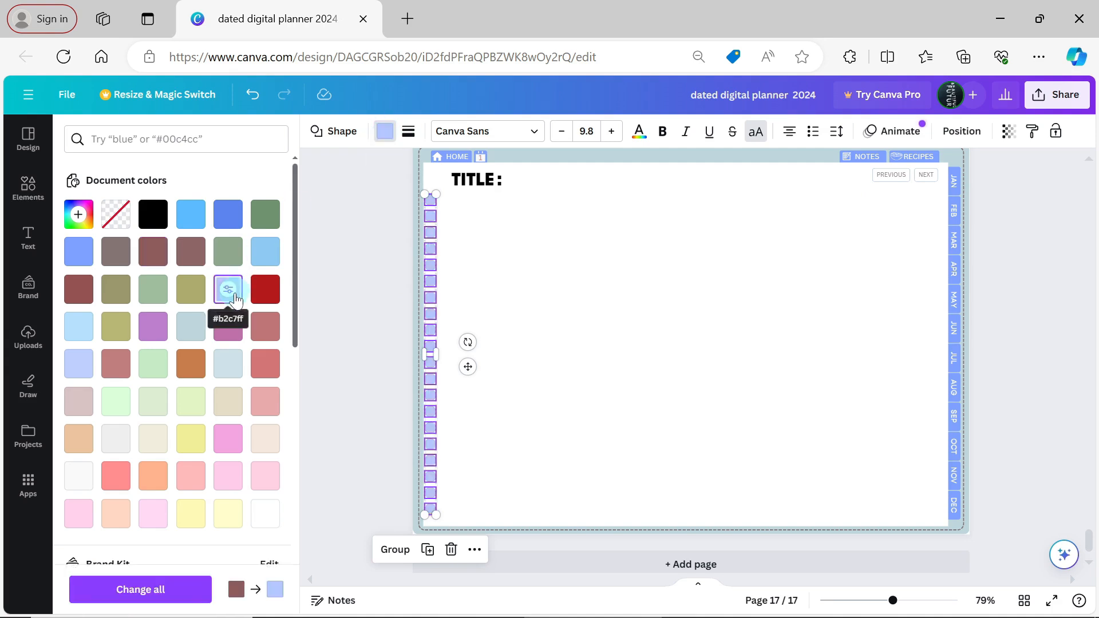
left_click(362, 277)
left_click(558, 280)
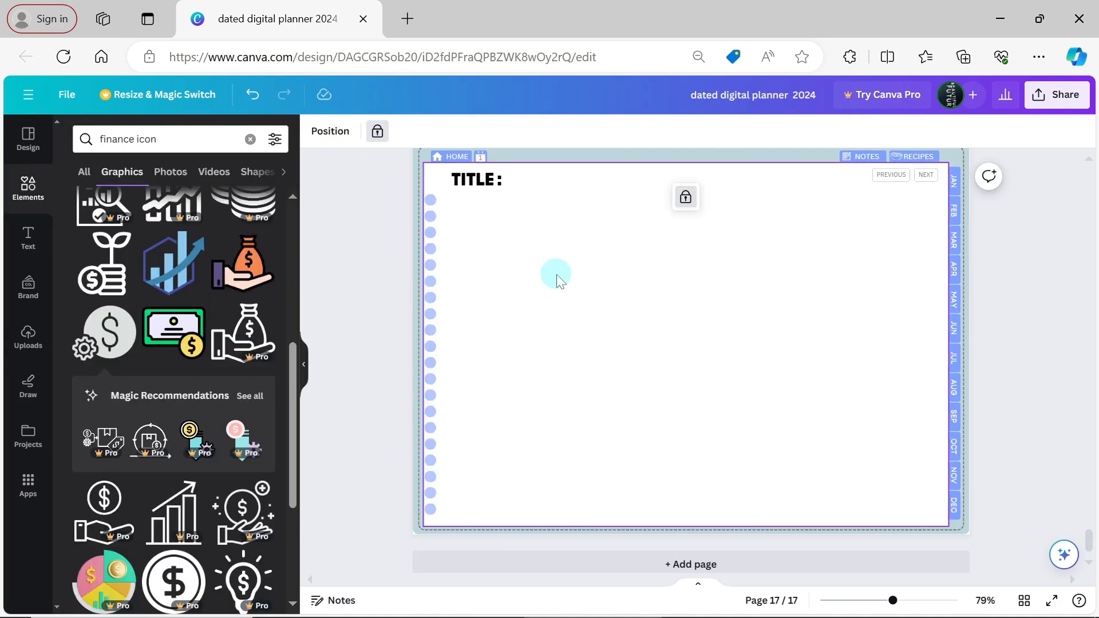